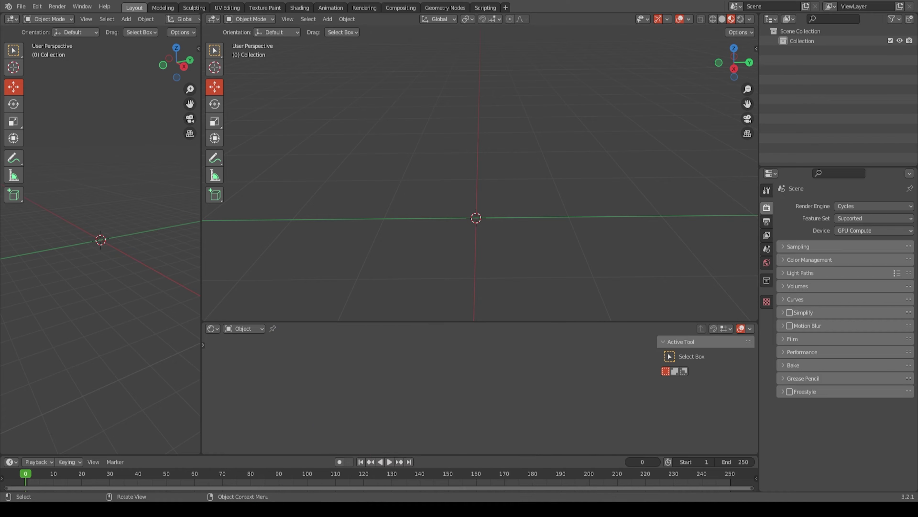
# Step: Bring up Blender's Splash Screen from the Blender logo menu
pyautogui.click(8, 6)
pyautogui.click(82, 21)
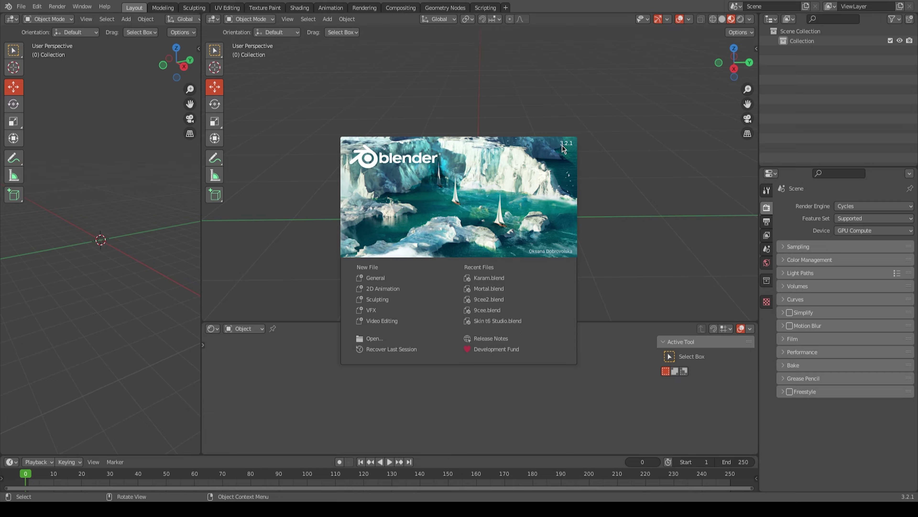
# Step: Import the karambit model and join model_2.001 into model.001
pyautogui.click(638, 162)
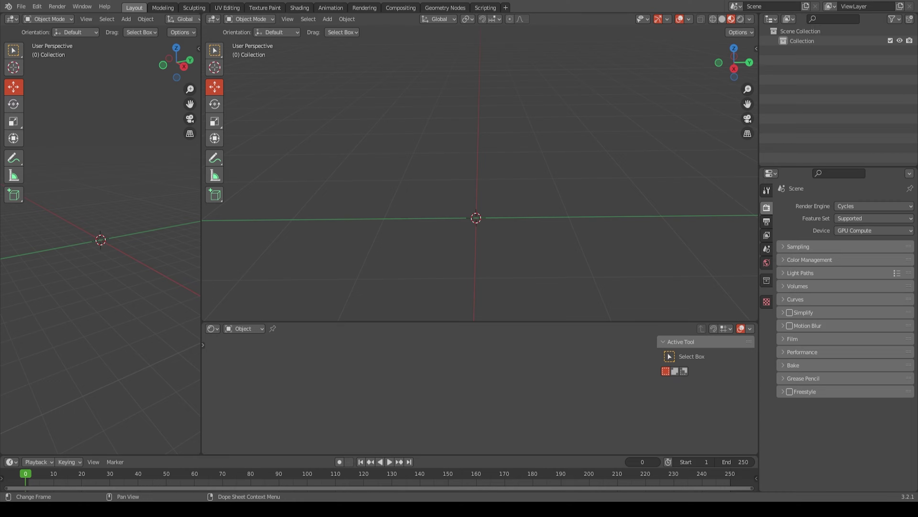
pyautogui.click(21, 6)
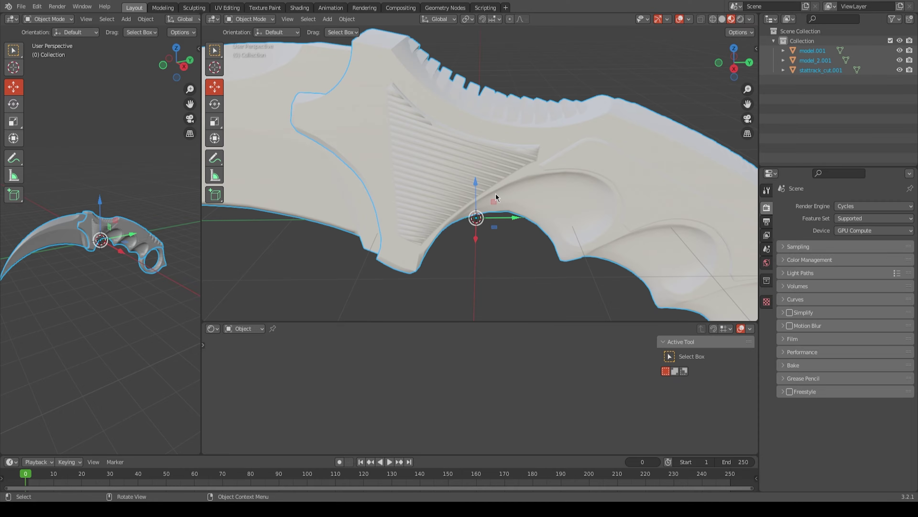
pyautogui.keyDown('shift'); pyautogui.click(338, 187); pyautogui.keyUp('shift')
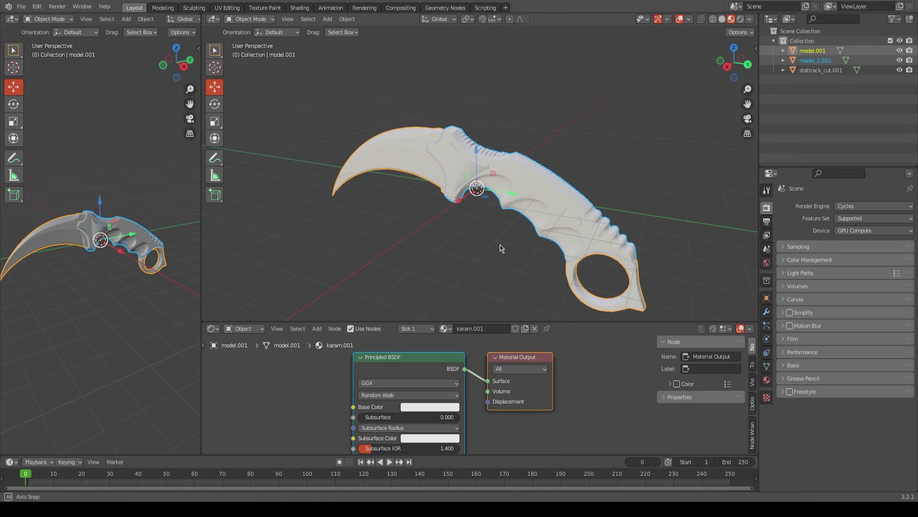
pyautogui.scroll(5, 562, 249)
pyautogui.scroll(-5, 561, 249)
pyautogui.moveTo(561, 249)
pyautogui.mouseDown(button='middle')
pyautogui.moveTo(487, 222)
pyautogui.moveTo(582, 211)
pyautogui.moveTo(353, 156)
pyautogui.mouseUp(button='middle')
pyautogui.hotkey('ctrl', 'j')
# Step: Delete the stattrack_cut.001 piece from the knife
pyautogui.click(545, 151)
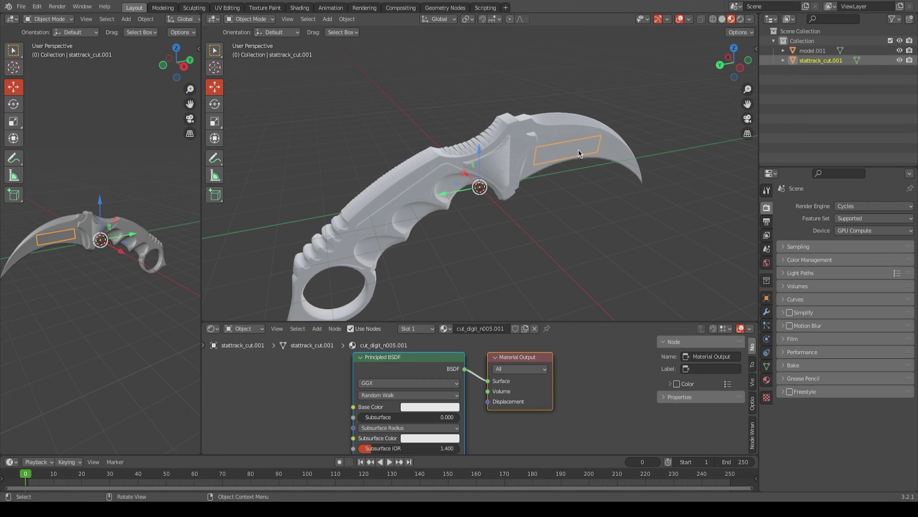
pyautogui.moveTo(575, 155)
pyautogui.mouseDown(button='middle')
pyautogui.moveTo(455, 142)
pyautogui.moveTo(533, 198)
pyautogui.mouseUp(button='middle')
pyautogui.click(533, 198)
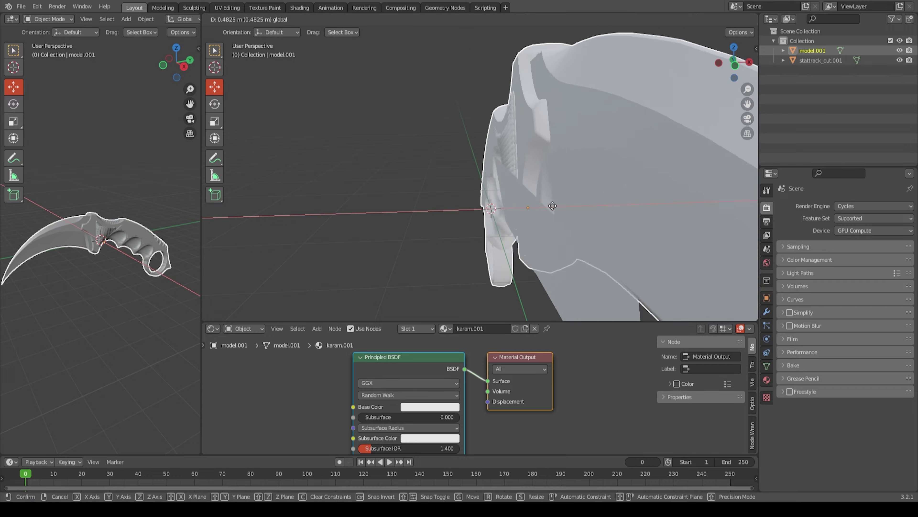
pyautogui.moveTo(533, 182); pyautogui.dragTo(562, 213)
pyautogui.moveTo(562, 213)
pyautogui.mouseDown(button='middle')
pyautogui.moveTo(523, 217)
pyautogui.moveTo(609, 219)
pyautogui.moveTo(618, 180)
pyautogui.moveTo(510, 246)
pyautogui.moveTo(494, 227)
pyautogui.mouseUp(button='middle')
pyautogui.click(618, 180)
pyautogui.press('Delete')
# Step: Scale the knife down, move it upward and review its material slots
pyautogui.click(522, 156)
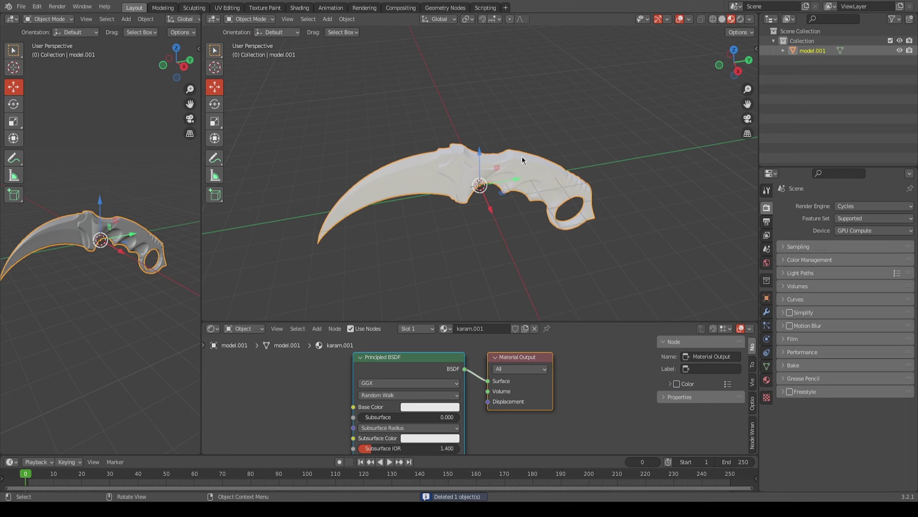
pyautogui.press('s')
pyautogui.click(486, 188)
pyautogui.moveTo(486, 187); pyautogui.dragTo(486, 168)
pyautogui.scroll(2, 427, 380)
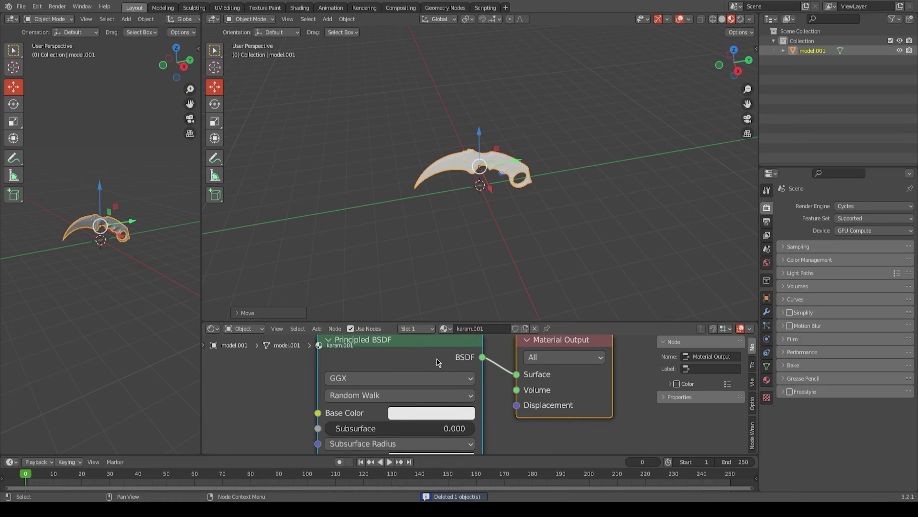
pyautogui.click(416, 328)
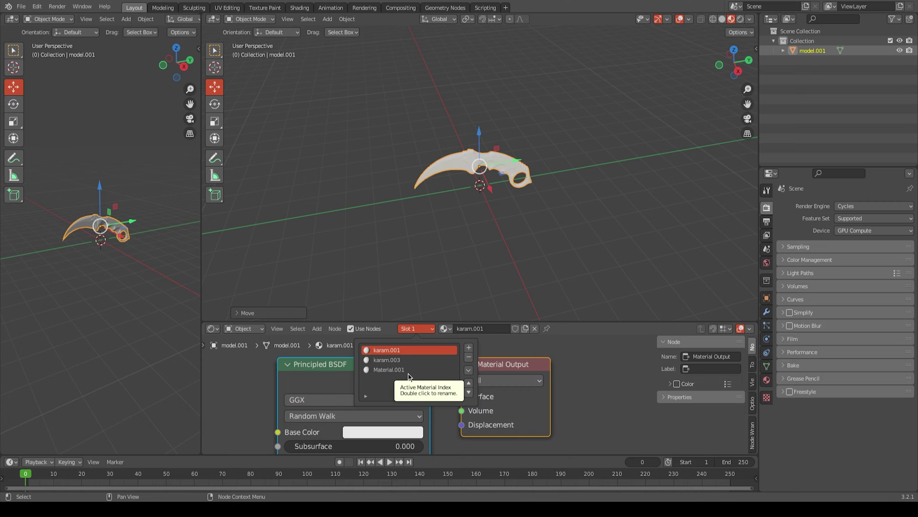
pyautogui.scroll(-2, 582, 375)
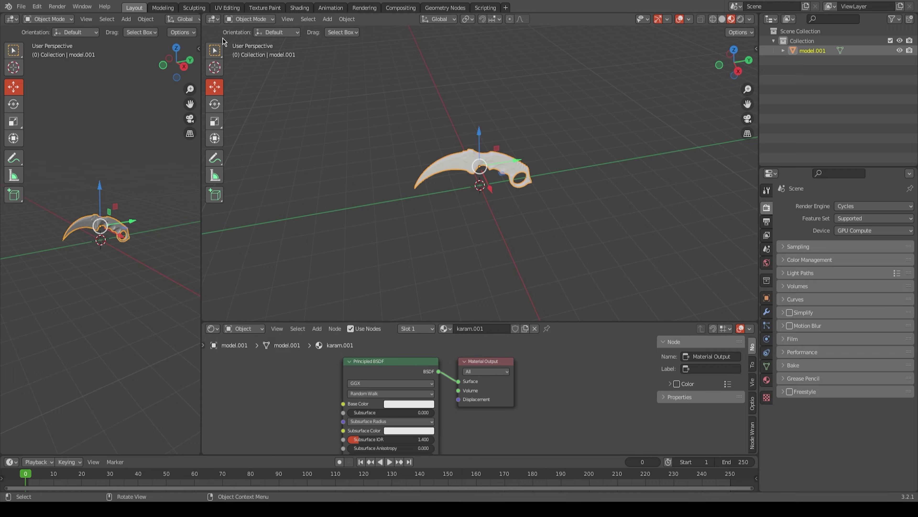
# Step: In the Shading workspace, delete the Principled BSDF node from karam.001
pyautogui.click(298, 8)
pyautogui.scroll(2, 345, 371)
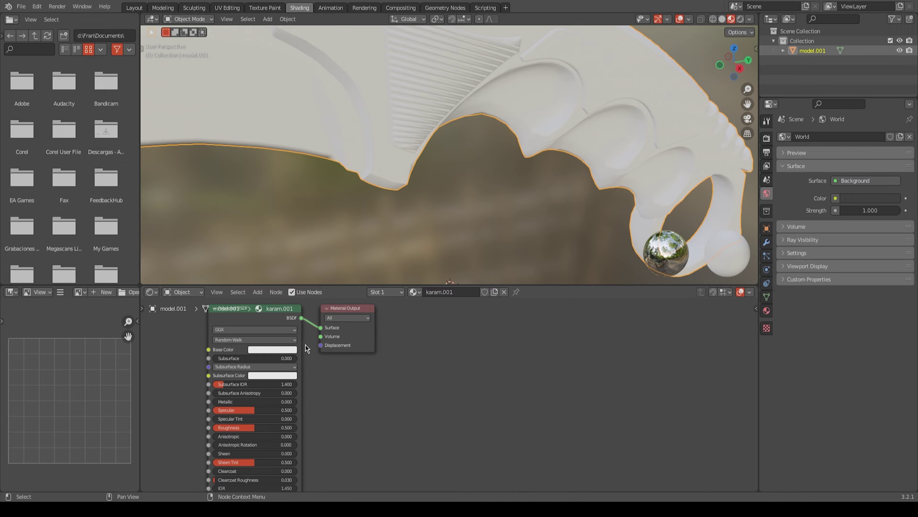
pyautogui.scroll(3, 345, 371)
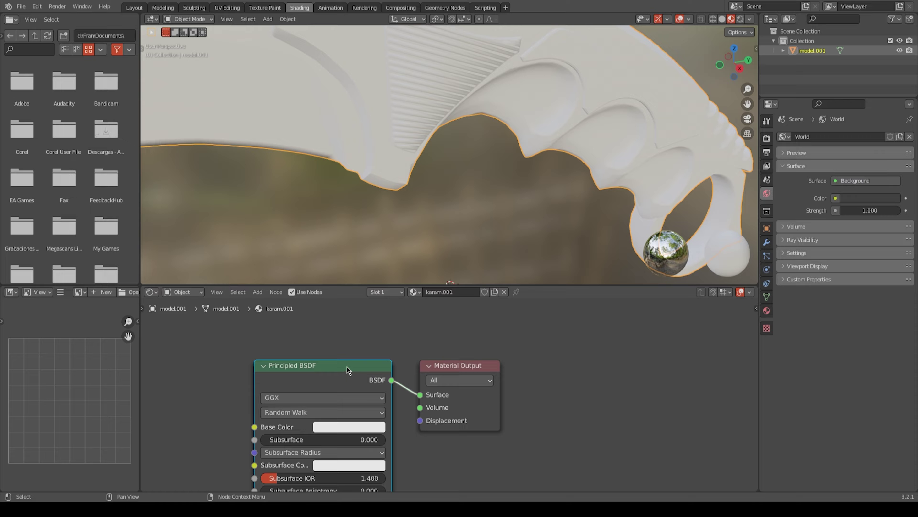
pyautogui.press('x')
pyautogui.moveTo(336, 369); pyautogui.dragTo(384, 355, button='middle')
pyautogui.scroll(-3, 389, 181)
# Step: Delete the karam.003 material's Principled BSDF too, then return to karam.001
pyautogui.click(385, 292)
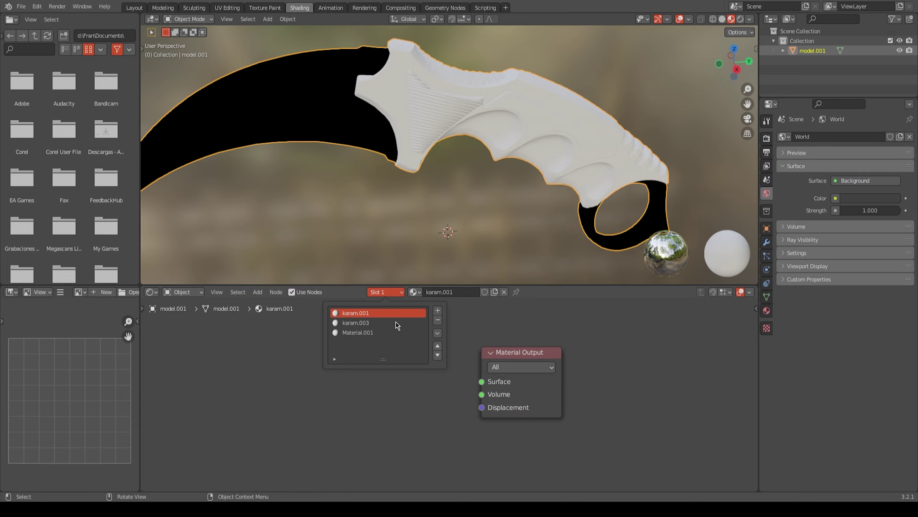
pyautogui.click(398, 322)
pyautogui.press('x')
pyautogui.moveTo(444, 148); pyautogui.dragTo(426, 181, button='middle')
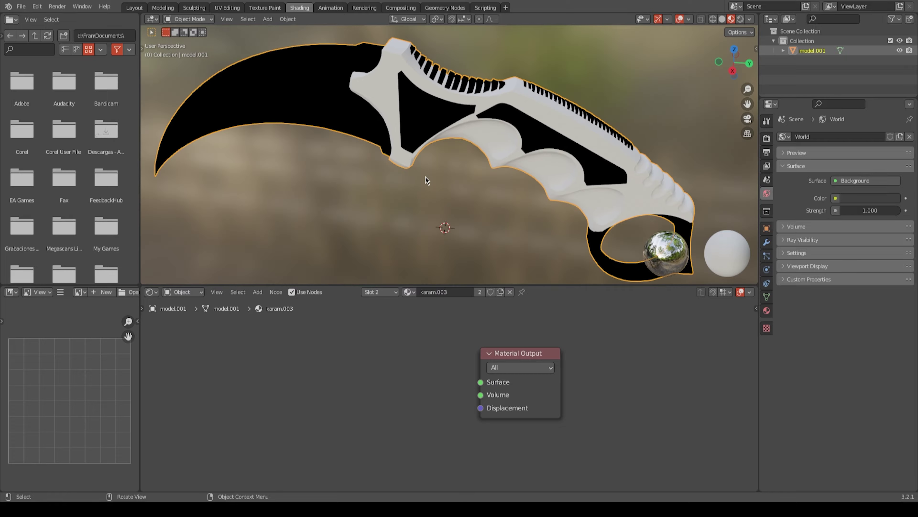
pyautogui.click(385, 291)
pyautogui.click(389, 313)
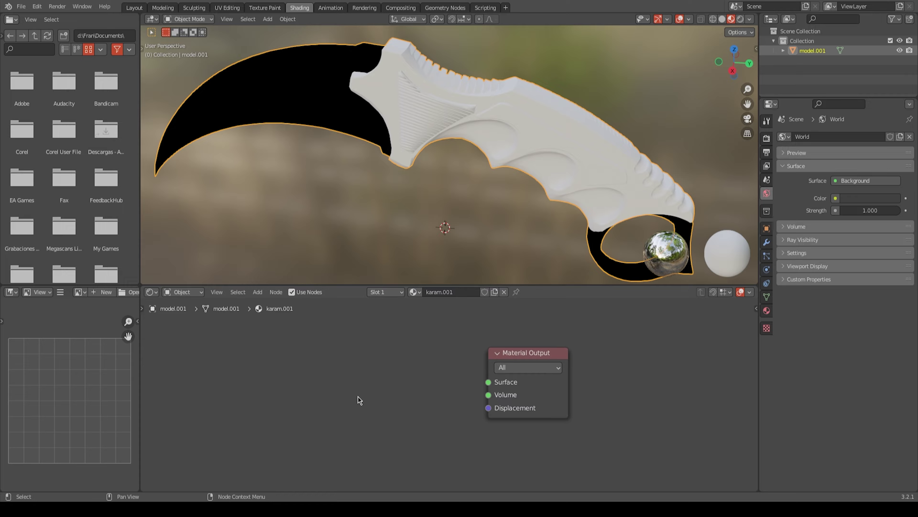
pyautogui.hotkey('shift', 'a')
# Step: Add a Glass BSDF node to the left of the Material Output
pyautogui.write('glass')
pyautogui.press('Return')
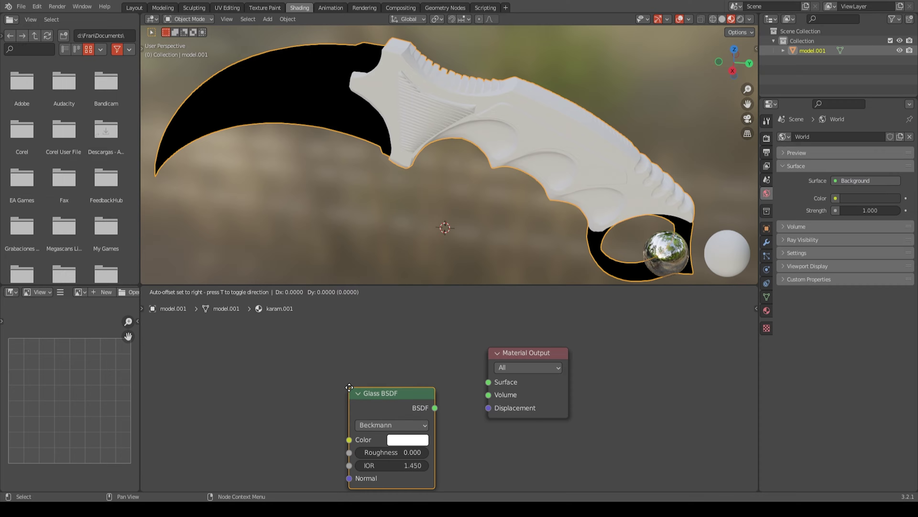
pyautogui.click(316, 391)
pyautogui.moveTo(316, 390); pyautogui.dragTo(285, 374)
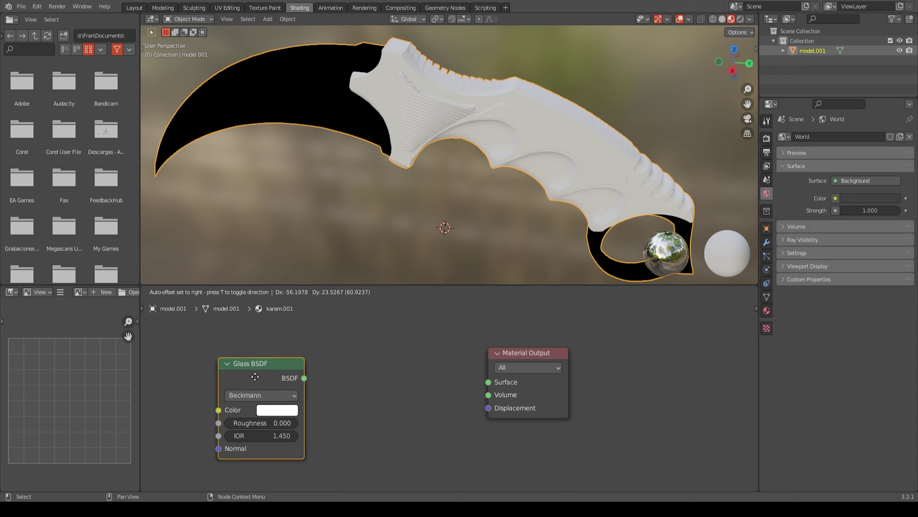
pyautogui.scroll(-2, 282, 368)
pyautogui.moveTo(283, 368); pyautogui.dragTo(295, 340, button='middle')
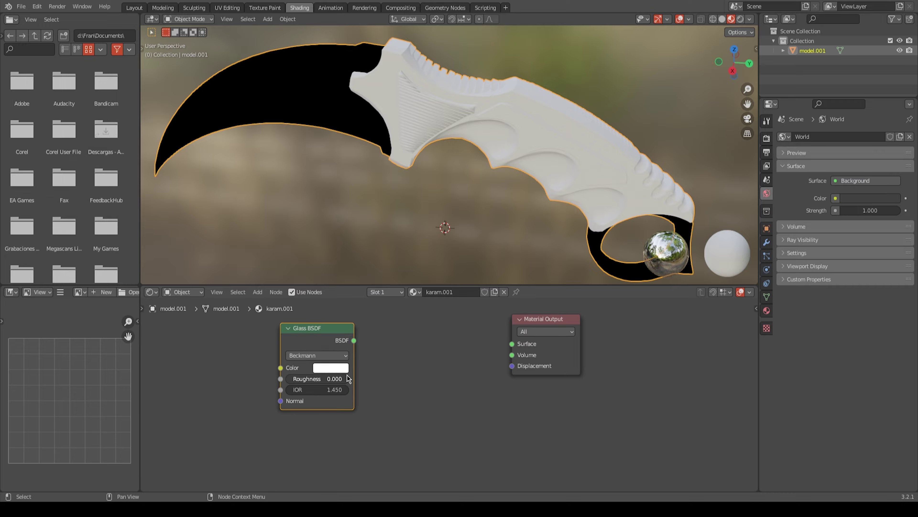
# Step: Duplicate the Glass BSDF into a stack of three and move Material Output right
pyautogui.hotkey('shift', 'd')
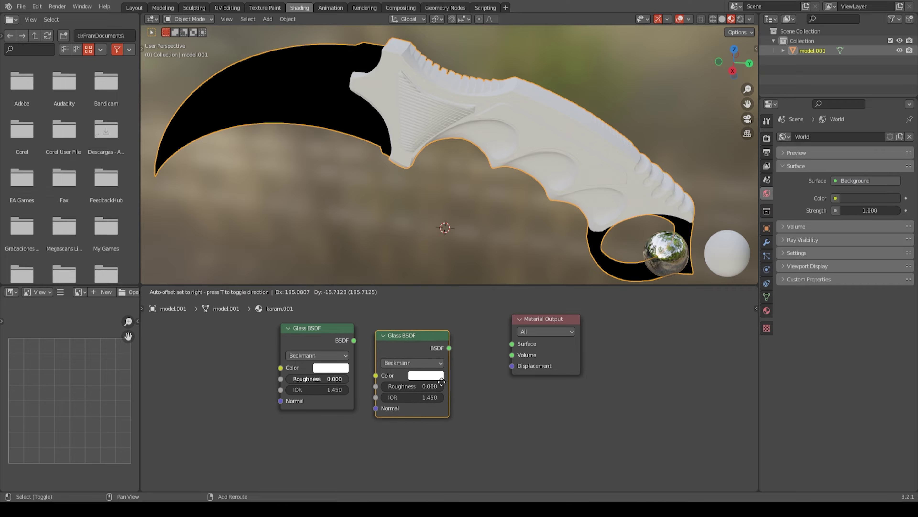
pyautogui.click(362, 457)
pyautogui.hotkey('shift', 'd')
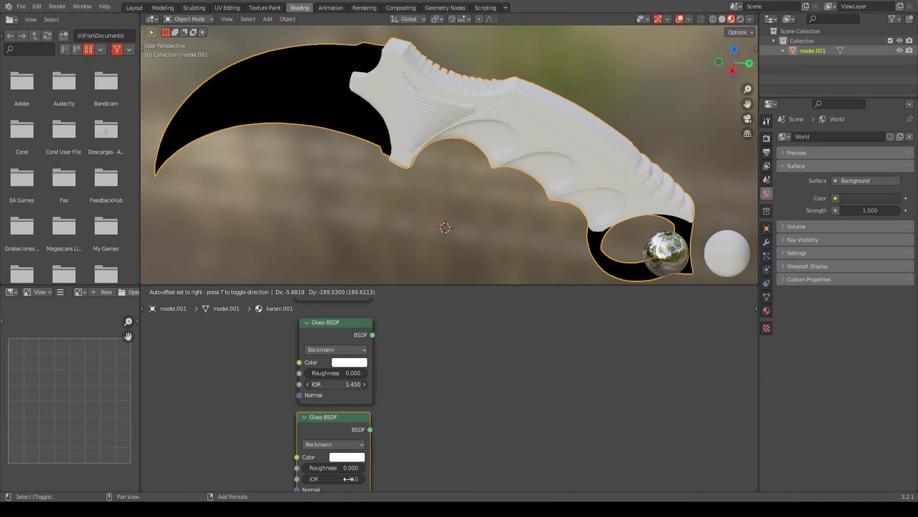
pyautogui.click(351, 479)
pyautogui.scroll(-1, 351, 470)
pyautogui.scroll(-2, 350, 470)
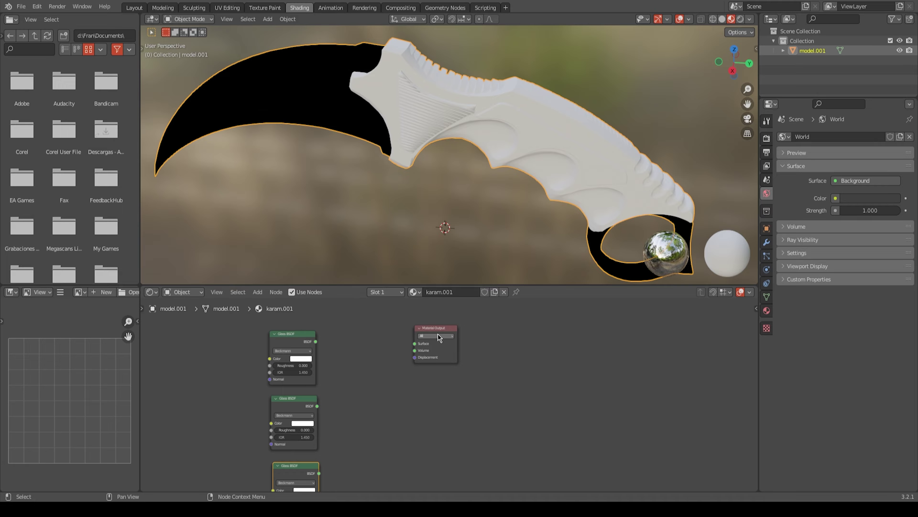
pyautogui.moveTo(437, 327); pyautogui.dragTo(486, 351)
pyautogui.click(516, 359)
# Step: Add an Add Shader node between the glass nodes and the output
pyautogui.hotkey('shift', 'a')
pyautogui.write('add')
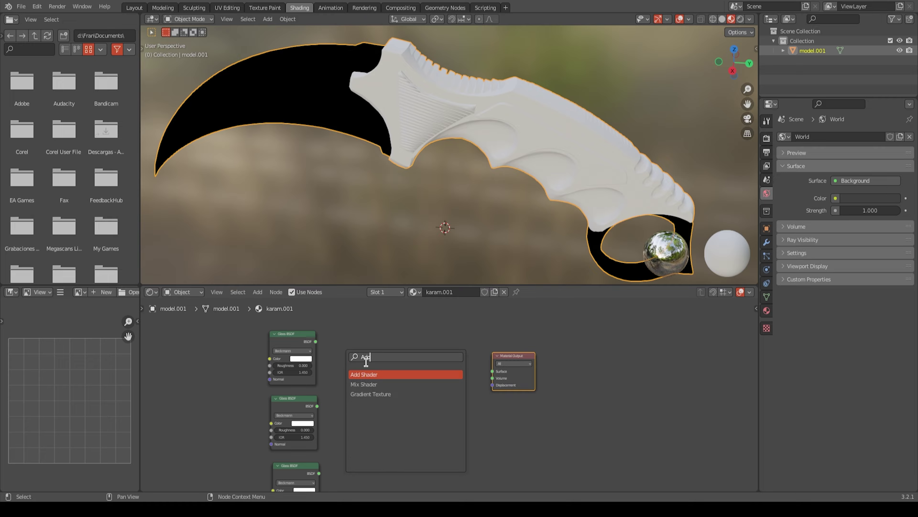
pyautogui.press('Return')
pyautogui.click(382, 374)
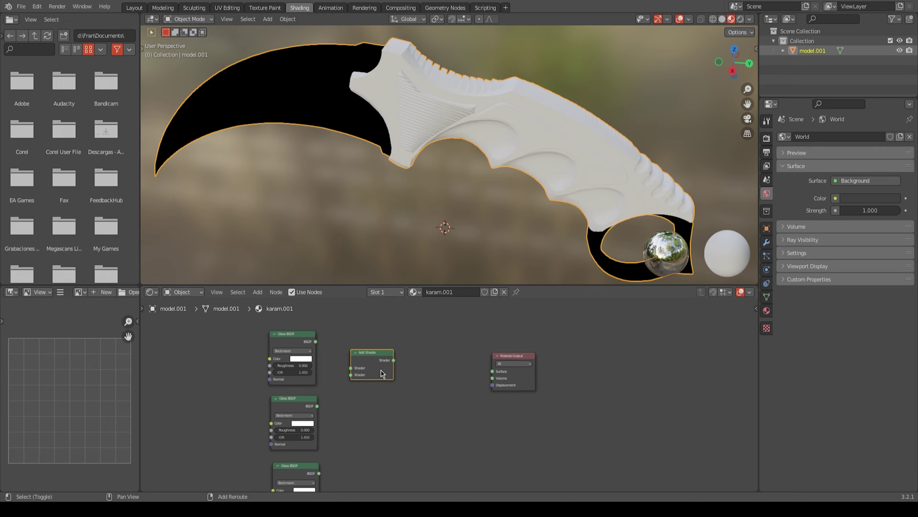
pyautogui.hotkey('shift', 'a')
pyautogui.press('Escape')
pyautogui.click(258, 291)
pyautogui.press('Escape')
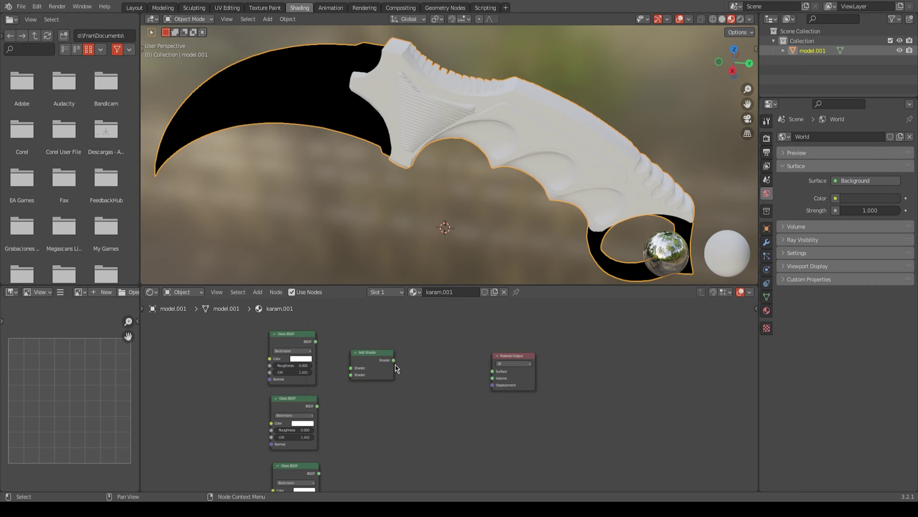
# Step: Duplicate the Add Shader into a second node placed lower down
pyautogui.scroll(2, 416, 356)
pyautogui.hotkey('shift', 'd')
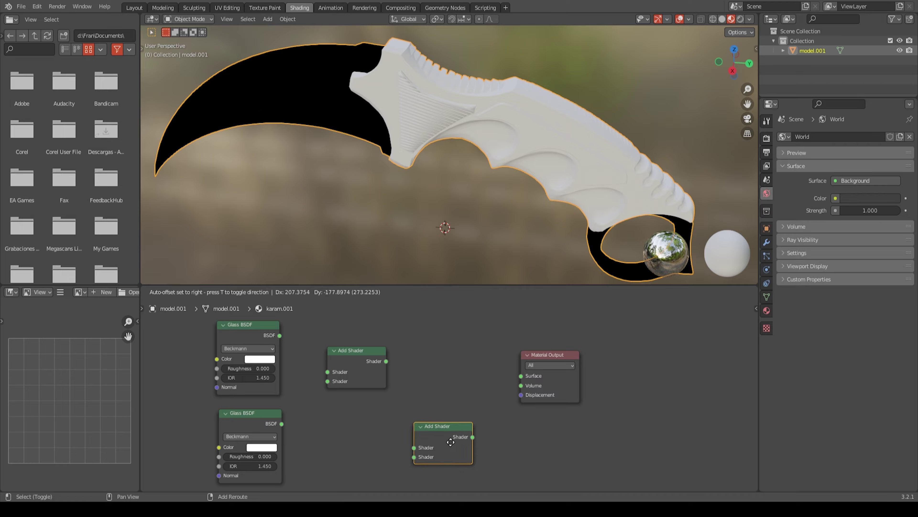
pyautogui.click(447, 446)
pyautogui.scroll(2, 318, 359)
pyautogui.scroll(-2, 398, 361)
pyautogui.keyDown('shift'); pyautogui.scroll(-3, 352, 455); pyautogui.keyUp('shift')
pyautogui.keyDown('shift'); pyautogui.scroll(-2, 352, 455); pyautogui.keyUp('shift')
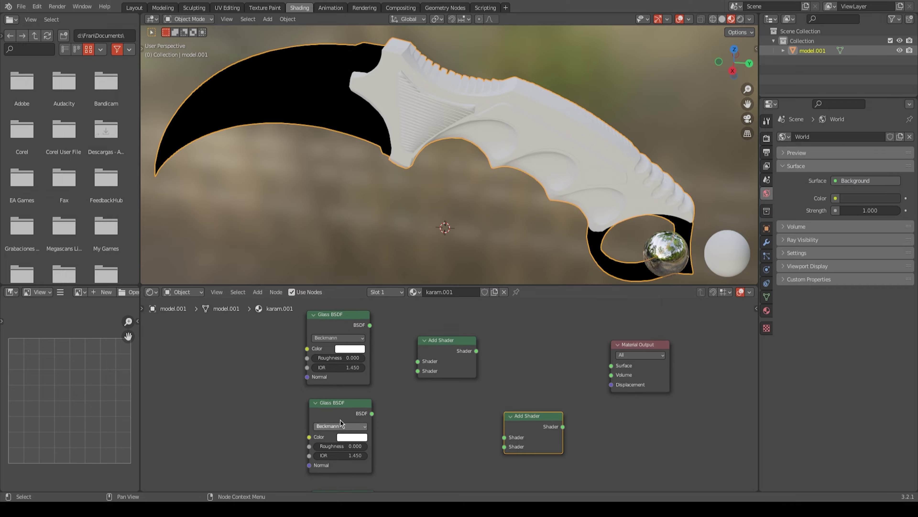
pyautogui.scroll(2, 325, 379)
# Step: Open the first Glass BSDF colour and look through its HSV, Hex and RGB modes
pyautogui.click(318, 365)
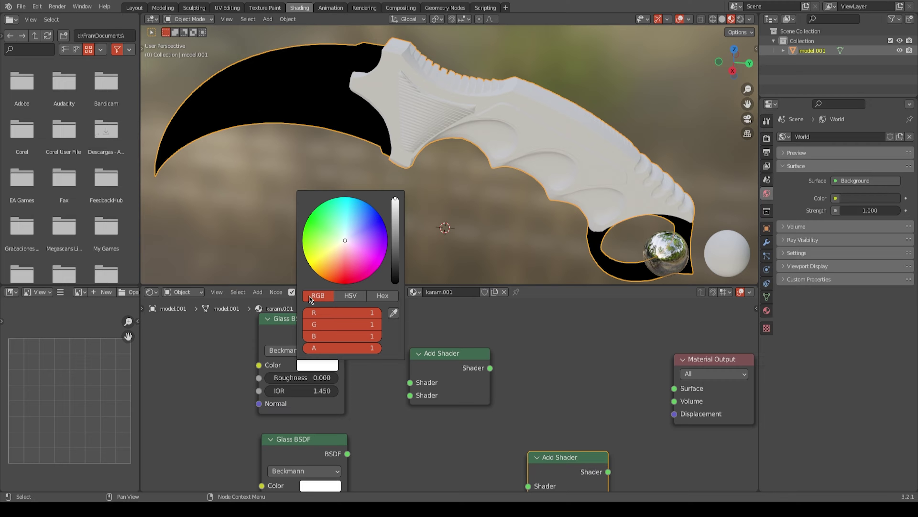
pyautogui.click(350, 298)
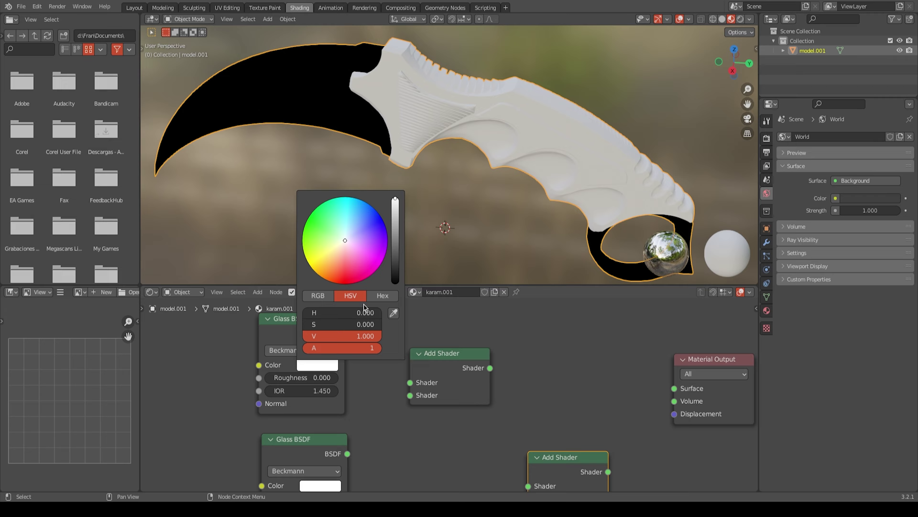
pyautogui.click(382, 295)
pyautogui.click(315, 300)
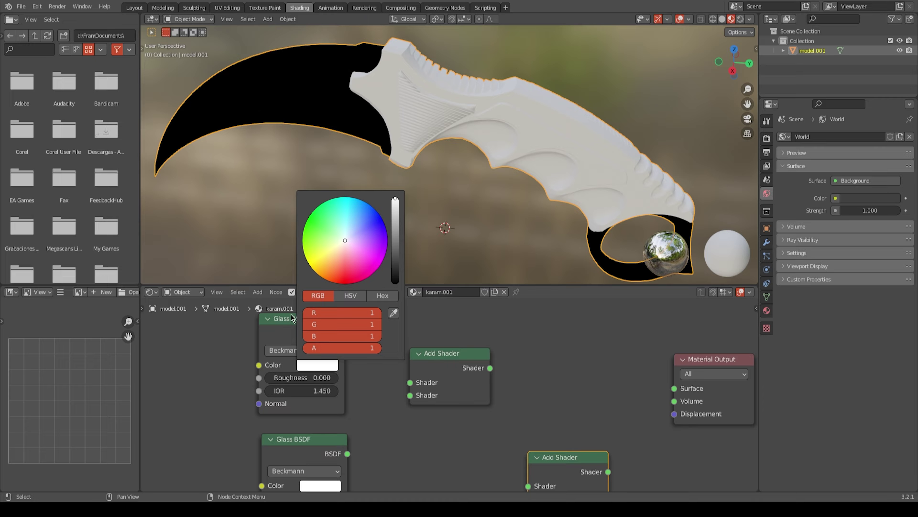
# Step: Set the first glass colour to pure red (1,0,0) and the second to green (0,1,0)
pyautogui.click(313, 367)
pyautogui.moveTo(344, 329); pyautogui.dragTo(307, 336)
pyautogui.moveTo(397, 452); pyautogui.dragTo(412, 388, button='middle')
pyautogui.click(335, 421)
pyautogui.moveTo(361, 368); pyautogui.dragTo(324, 368)
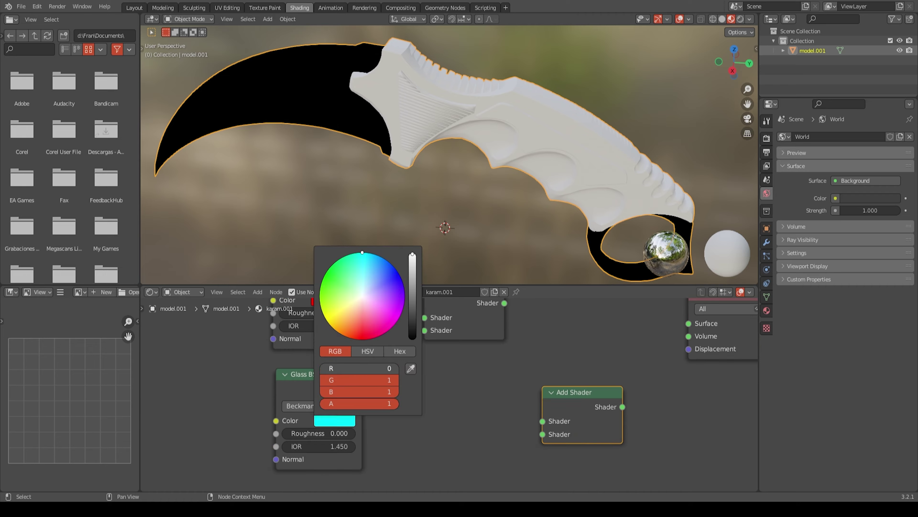
pyautogui.moveTo(361, 391); pyautogui.dragTo(324, 391)
# Step: Make the third glass colour pure blue (0,0,1)
pyautogui.moveTo(410, 421); pyautogui.dragTo(430, 353, button='middle')
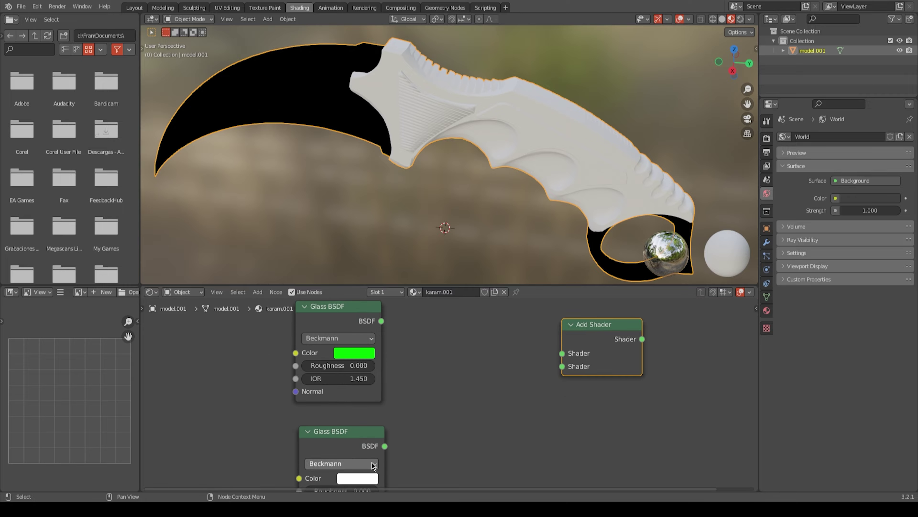
pyautogui.click(357, 477)
pyautogui.moveTo(402, 426)
pyautogui.mouseDown()
pyautogui.moveTo(345, 429)
pyautogui.moveTo(346, 438)
pyautogui.mouseUp()
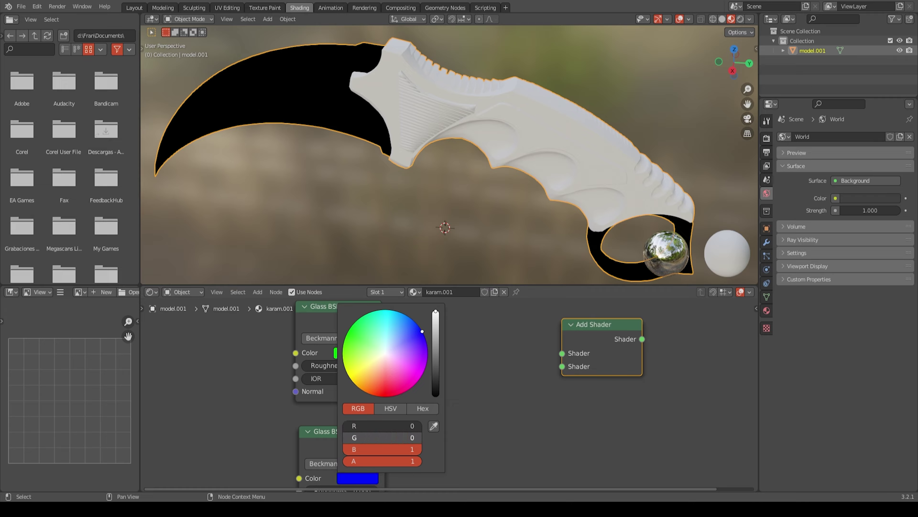
pyautogui.scroll(-1, 570, 421)
pyautogui.scroll(-1, 328, 329)
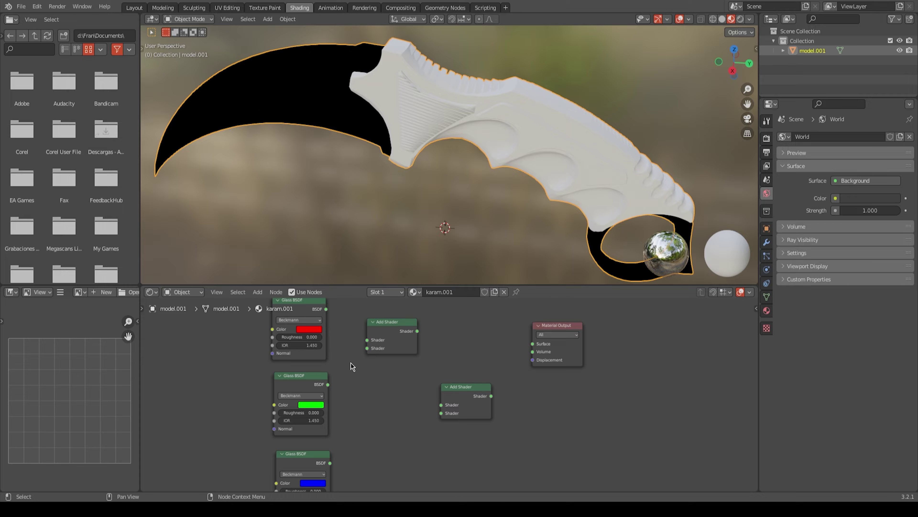
pyautogui.moveTo(352, 366); pyautogui.dragTo(312, 399, button='middle')
pyautogui.scroll(1, 304, 354)
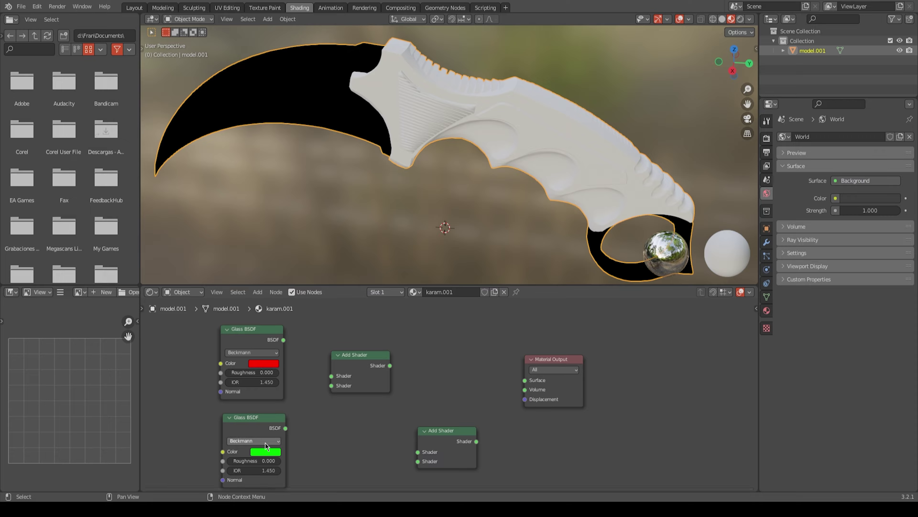
# Step: Link red and green glass into the first Add Shader, then chain it with blue into the second
pyautogui.moveTo(284, 339); pyautogui.dragTo(332, 375)
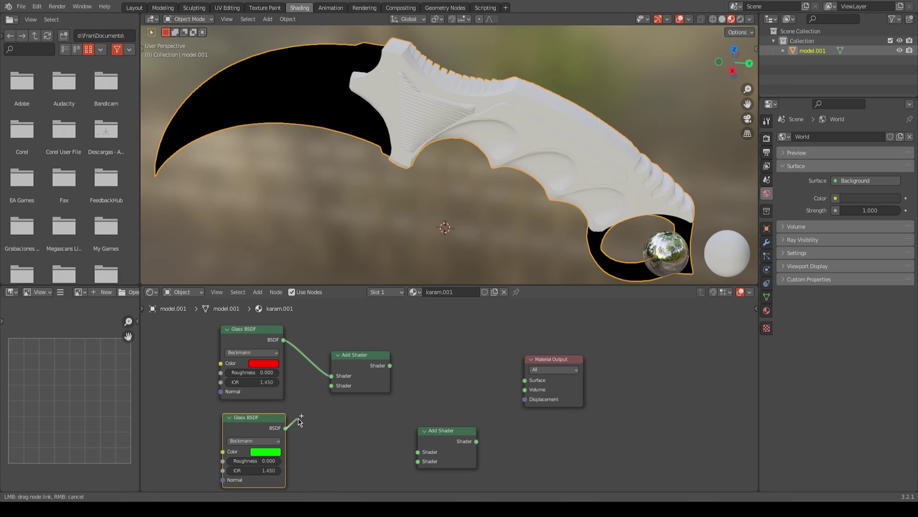
pyautogui.moveTo(285, 428); pyautogui.dragTo(332, 385)
pyautogui.moveTo(382, 416); pyautogui.dragTo(367, 392, button='middle')
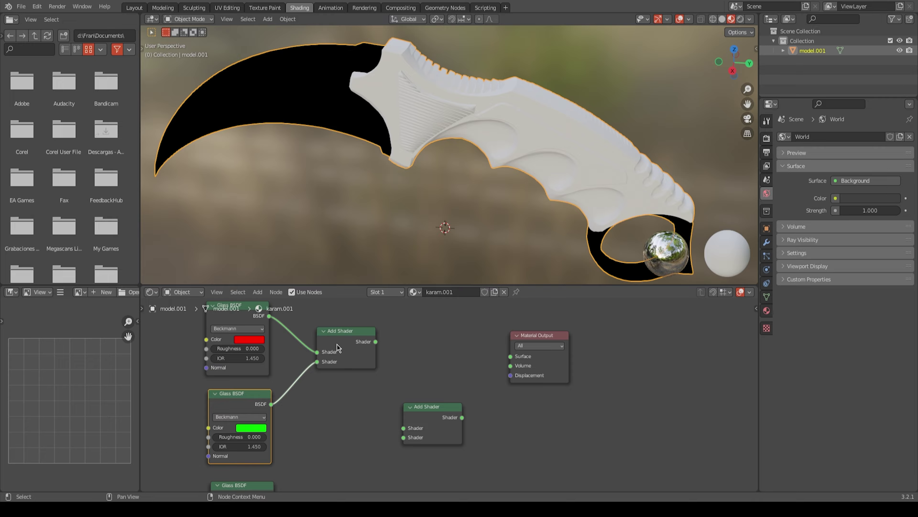
pyautogui.moveTo(419, 430); pyautogui.dragTo(370, 405, button='middle')
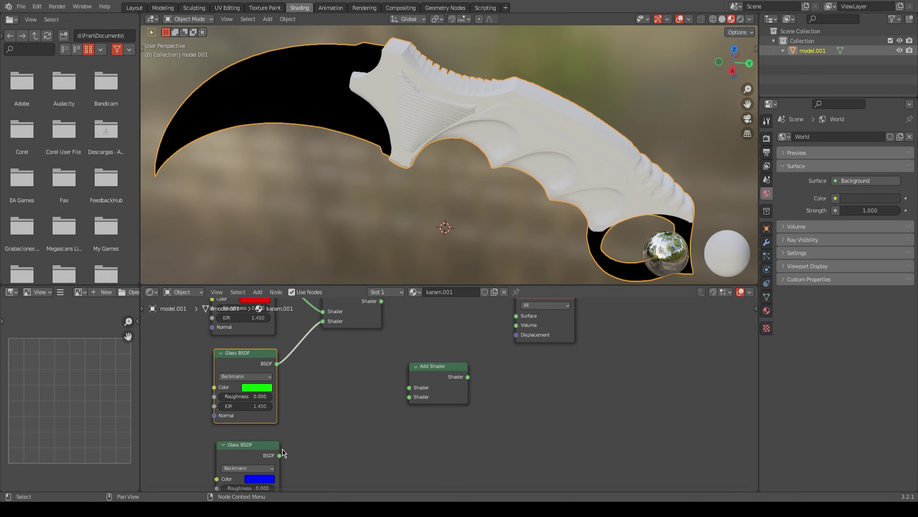
pyautogui.moveTo(279, 456); pyautogui.dragTo(410, 397)
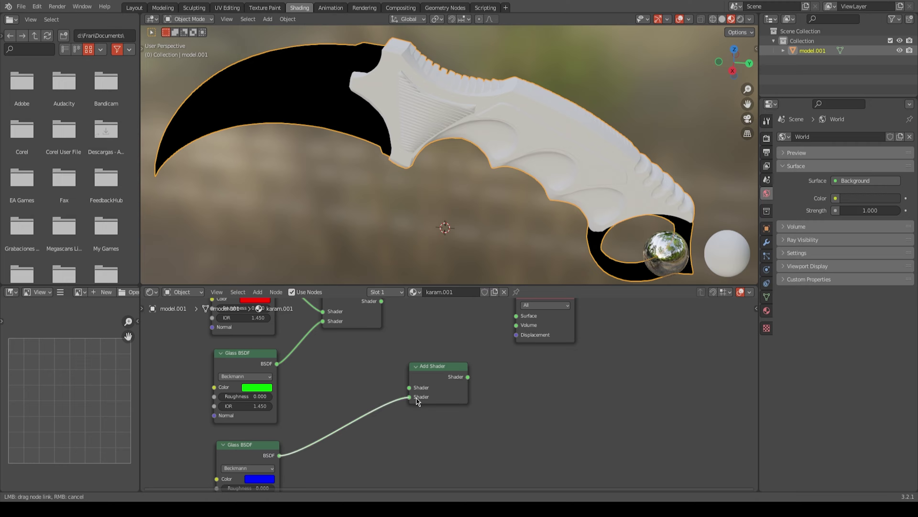
pyautogui.moveTo(379, 305); pyautogui.dragTo(354, 338, button='middle')
pyautogui.moveTo(335, 331); pyautogui.dragTo(386, 423)
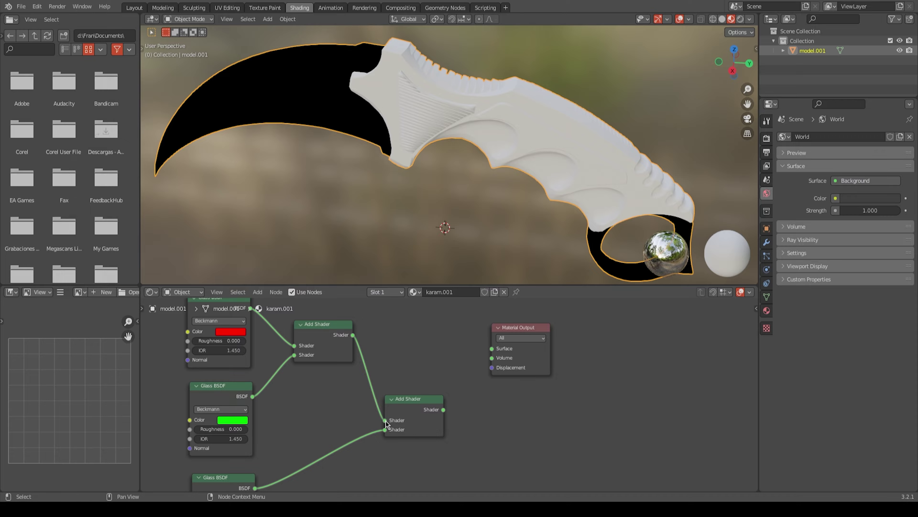
# Step: Add a Mix Shader node in front of the Material Output
pyautogui.scroll(-2, 386, 423)
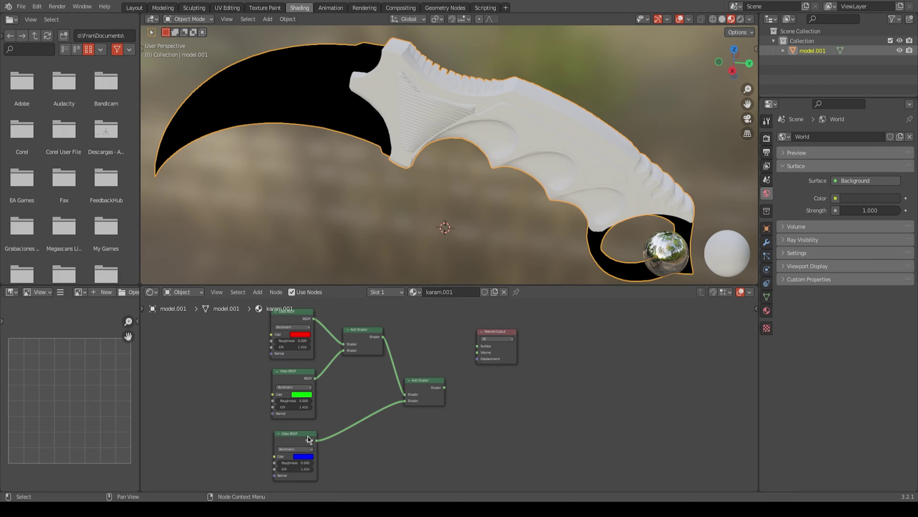
pyautogui.click(365, 338)
pyautogui.click(426, 390)
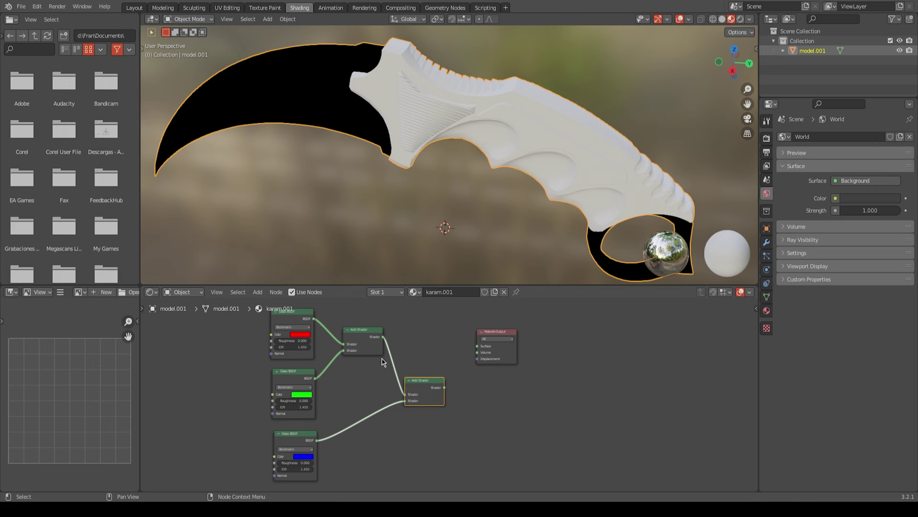
pyautogui.hotkey('shift', 'a')
pyautogui.click(416, 384)
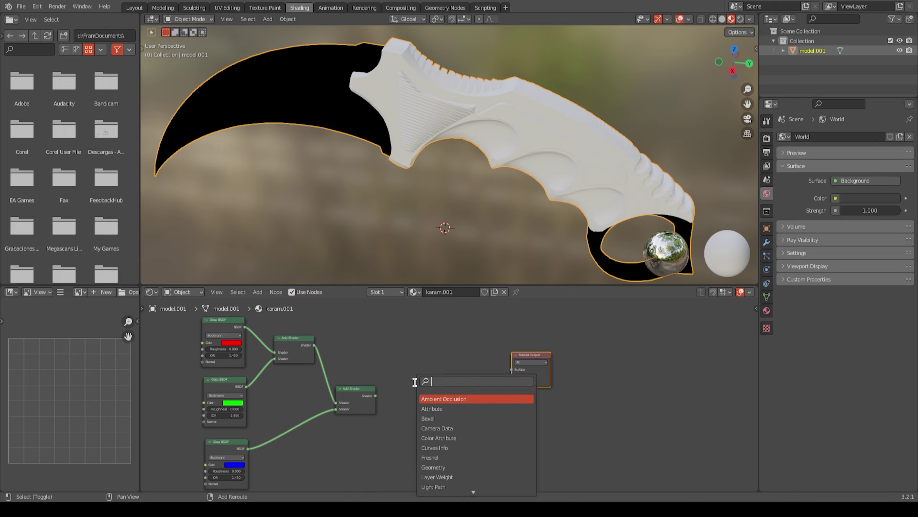
pyautogui.write('Mix')
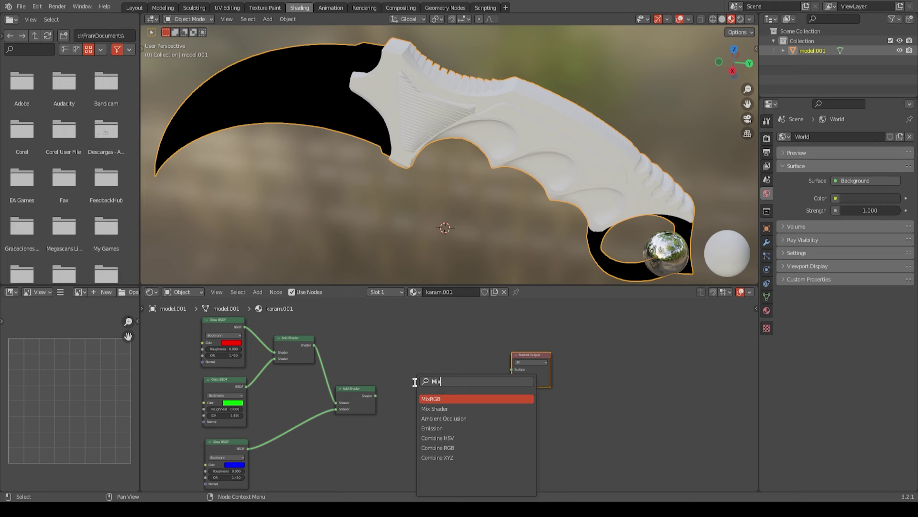
pyautogui.press('Down')
pyautogui.press('Return')
pyautogui.click(421, 359)
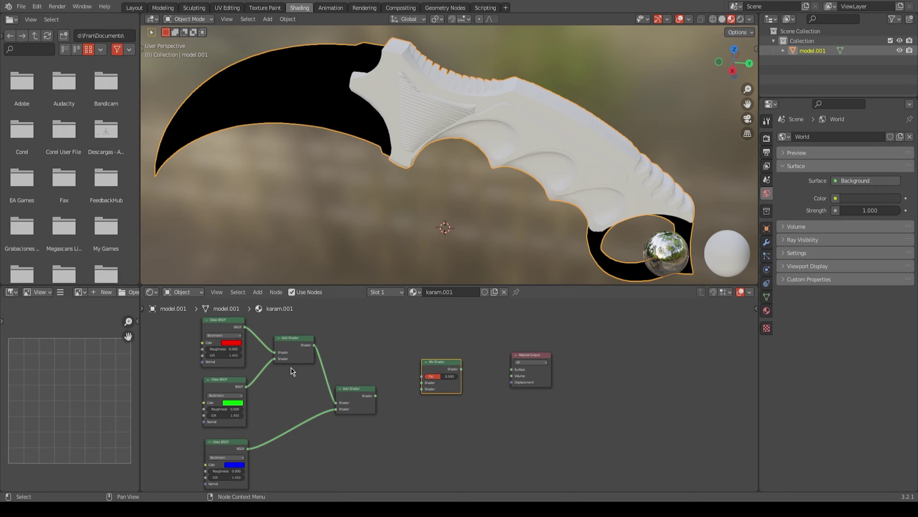
# Step: Feed the combined glass Add Shader into the Mix Shader's first shader input
pyautogui.scroll(3, 292, 368)
pyautogui.moveTo(356, 396); pyautogui.dragTo(415, 379)
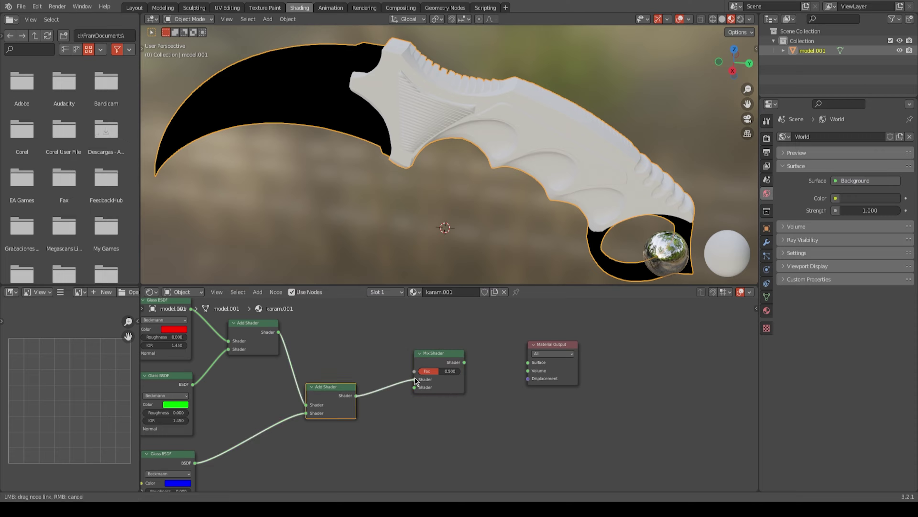
pyautogui.scroll(2, 418, 378)
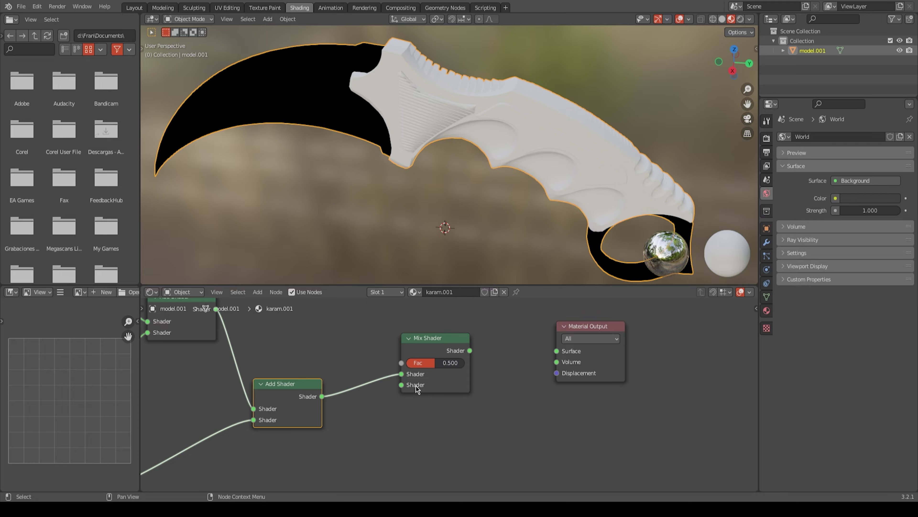
pyautogui.scroll(-1, 417, 376)
# Step: Add a Fresnel node driving the Mix Shader's Fac
pyautogui.hotkey('shift', 'a')
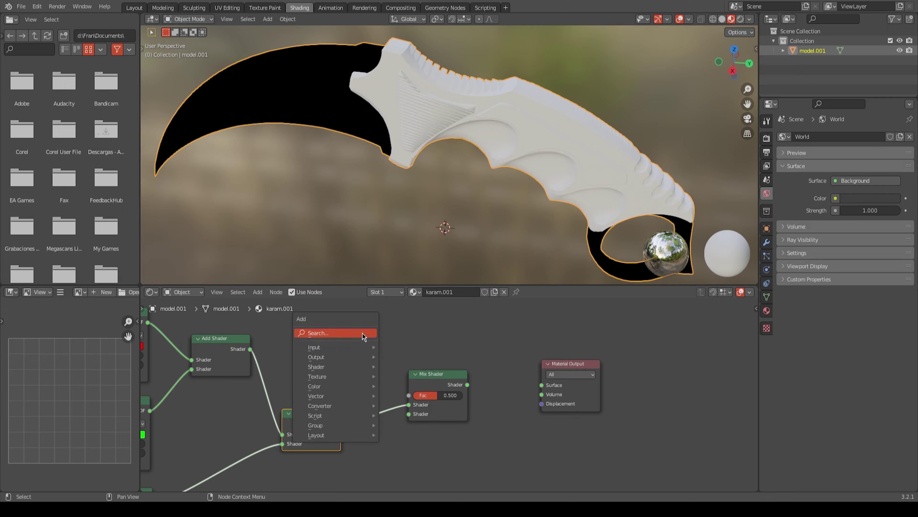
pyautogui.write('Fres')
pyautogui.click(388, 350)
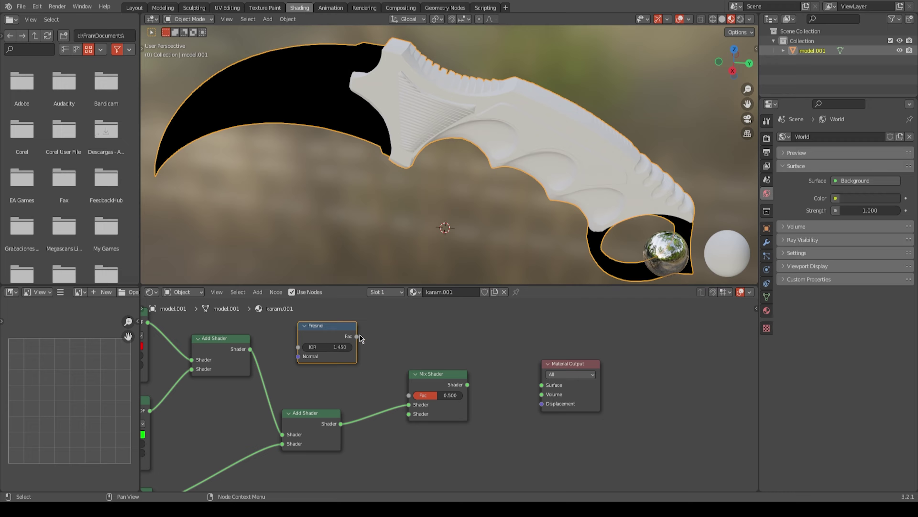
pyautogui.moveTo(356, 336); pyautogui.dragTo(411, 397)
pyautogui.scroll(-2, 353, 333)
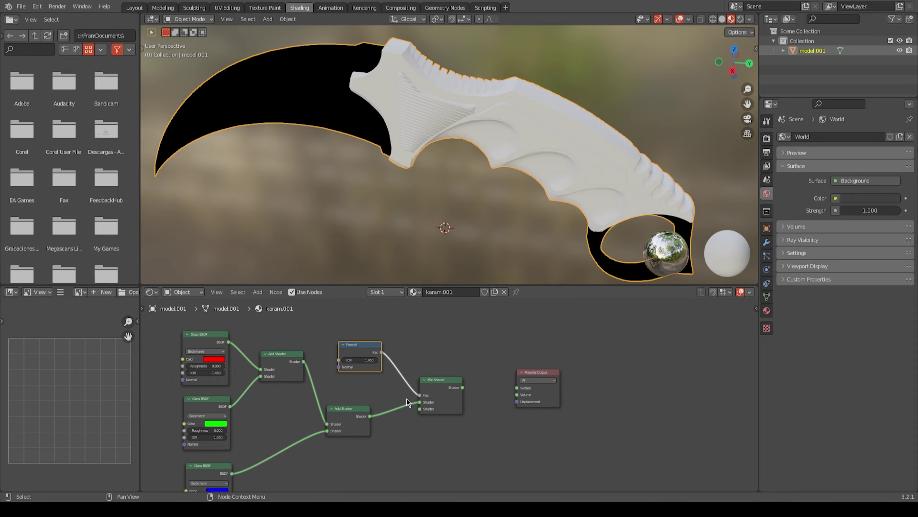
# Step: Add a Glossy BSDF and connect it to the Mix Shader's second shader input
pyautogui.hotkey('shift', 'a')
pyautogui.click(412, 384)
pyautogui.write('G')
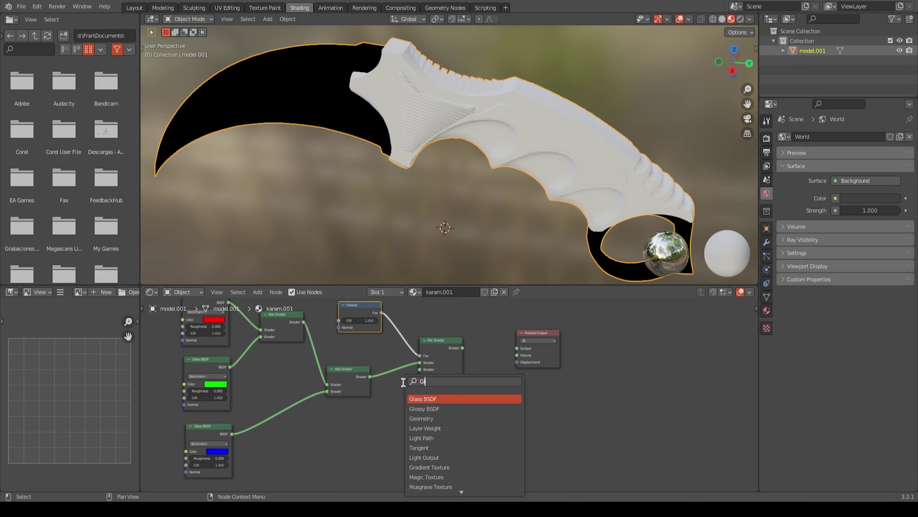
pyautogui.write('los')
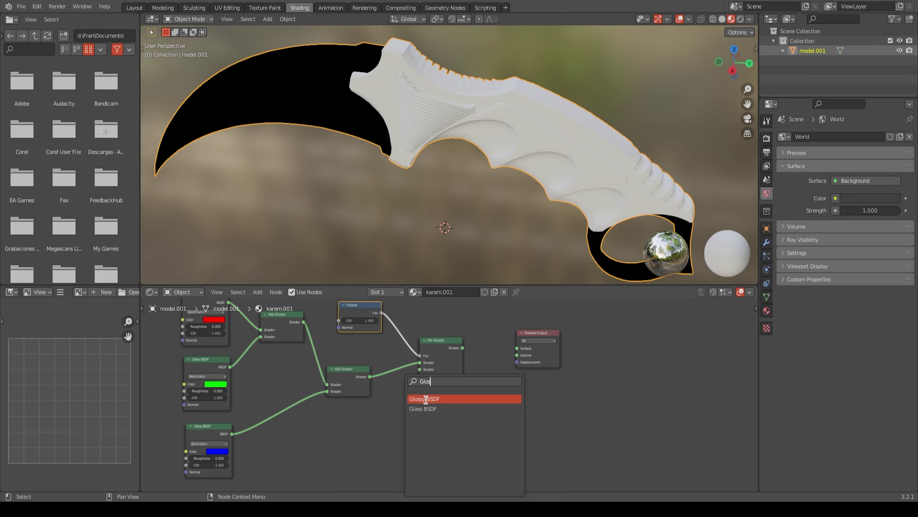
pyautogui.click(425, 399)
pyautogui.scroll(2, 187, 359)
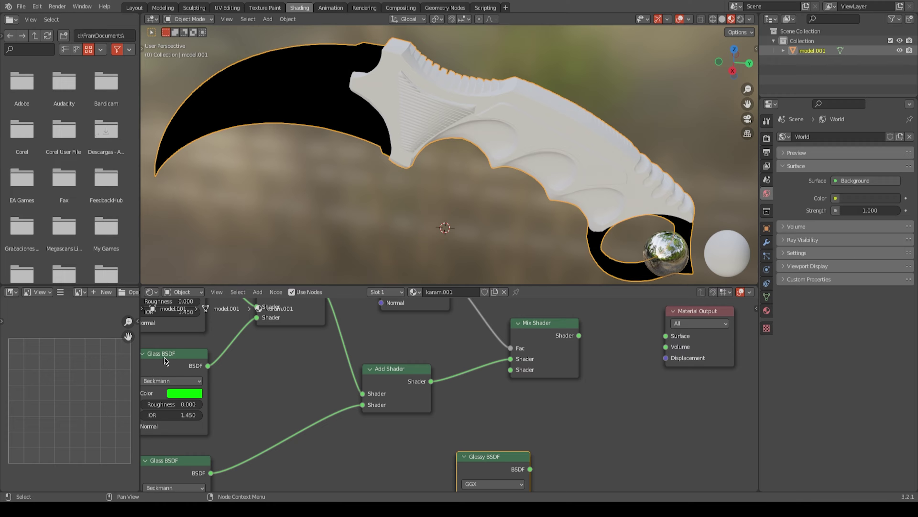
pyautogui.moveTo(471, 466); pyautogui.dragTo(348, 439, button='middle')
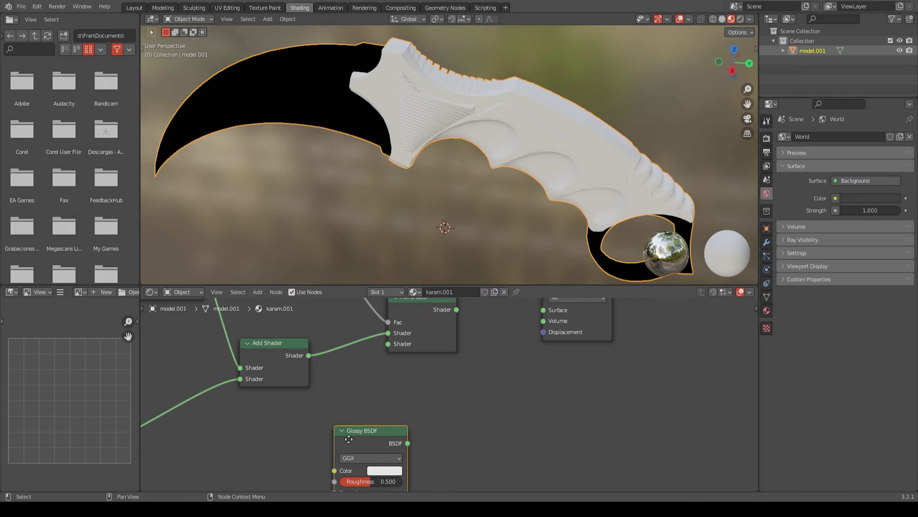
pyautogui.moveTo(371, 441)
pyautogui.mouseDown()
pyautogui.moveTo(302, 440)
pyautogui.moveTo(389, 347)
pyautogui.mouseUp()
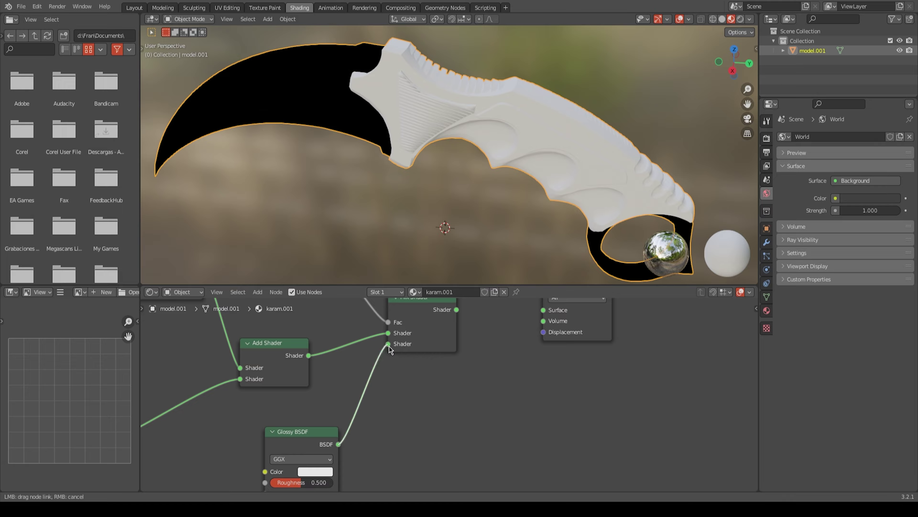
pyautogui.moveTo(389, 346); pyautogui.dragTo(352, 389, button='middle')
# Step: Connect the Mix Shader to the Material Output Surface
pyautogui.moveTo(419, 352); pyautogui.dragTo(507, 352)
pyautogui.moveTo(333, 141)
pyautogui.mouseDown(button='middle')
pyautogui.moveTo(403, 145)
pyautogui.moveTo(386, 132)
pyautogui.mouseUp(button='middle')
pyautogui.moveTo(302, 326)
pyautogui.mouseDown(button='middle')
pyautogui.moveTo(410, 354)
pyautogui.moveTo(476, 344)
pyautogui.mouseUp(button='middle')
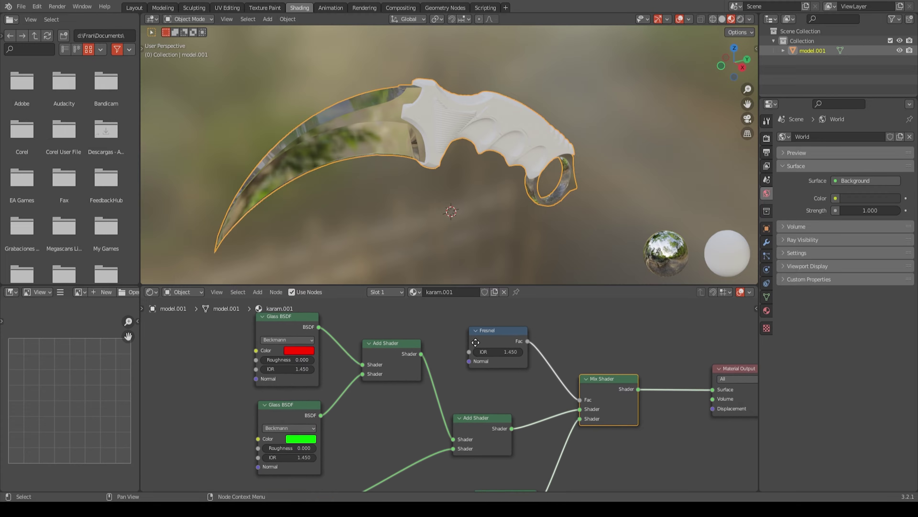
# Step: Set the red Glass BSDF IOR to 1.400
pyautogui.scroll(2, 407, 377)
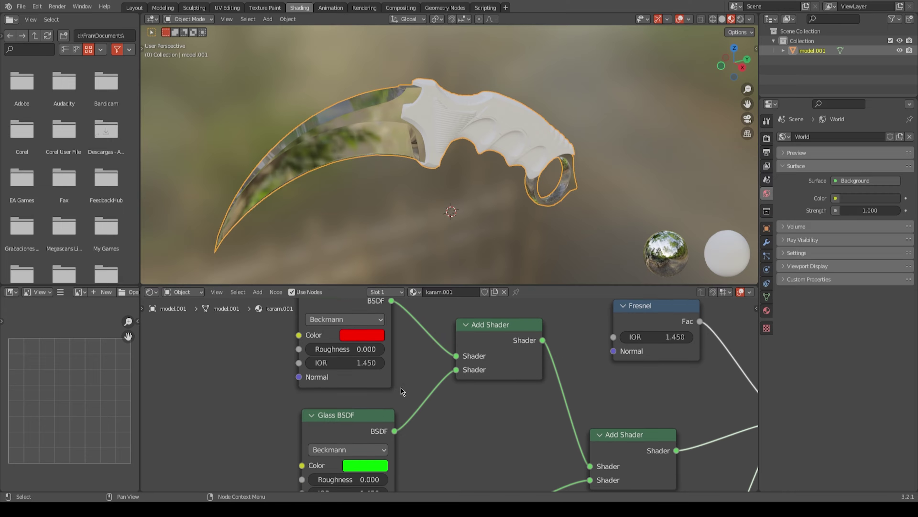
pyautogui.scroll(-2, 434, 365)
pyautogui.moveTo(378, 419); pyautogui.dragTo(362, 369, button='middle')
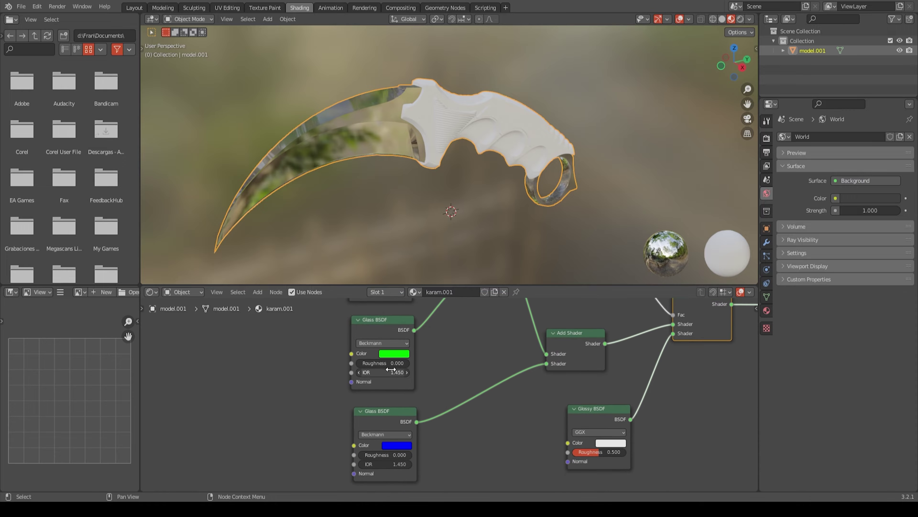
pyautogui.scroll(2, 363, 369)
pyautogui.scroll(1, 362, 369)
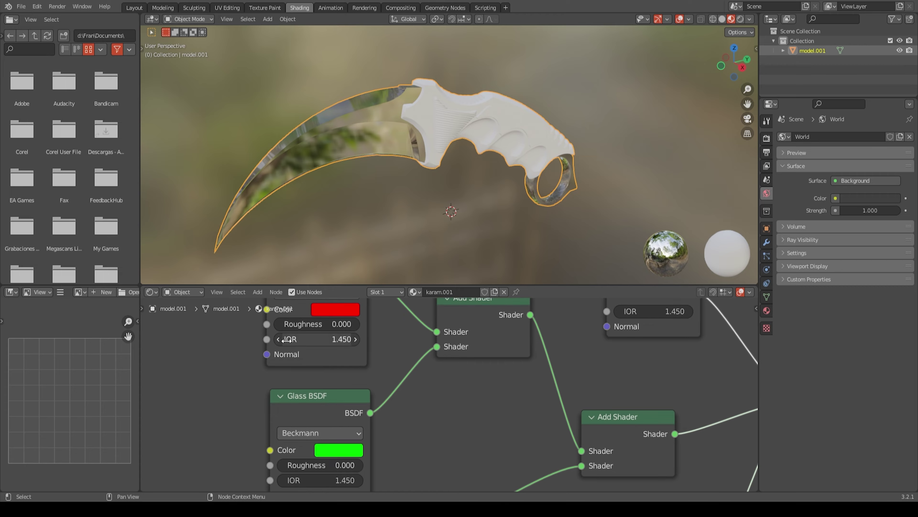
pyautogui.click(323, 341)
pyautogui.press('Return')
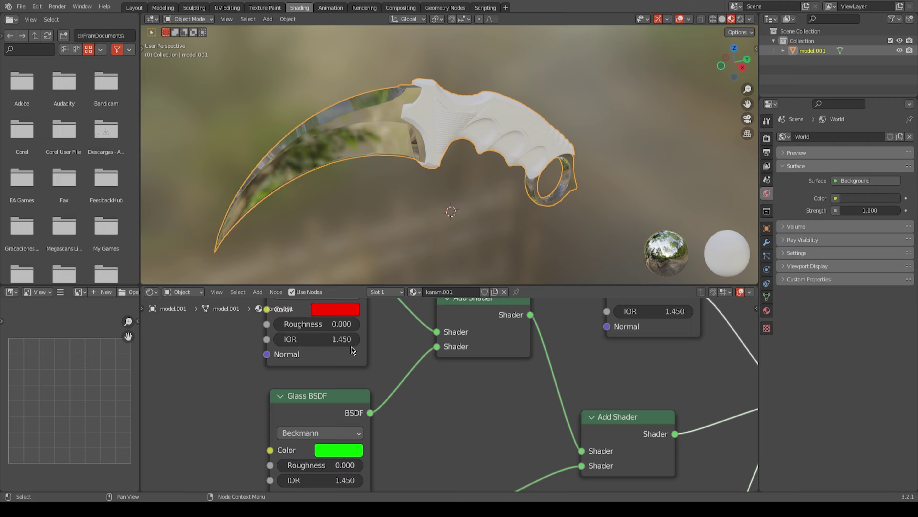
pyautogui.moveTo(344, 341); pyautogui.dragTo(340, 364, button='middle')
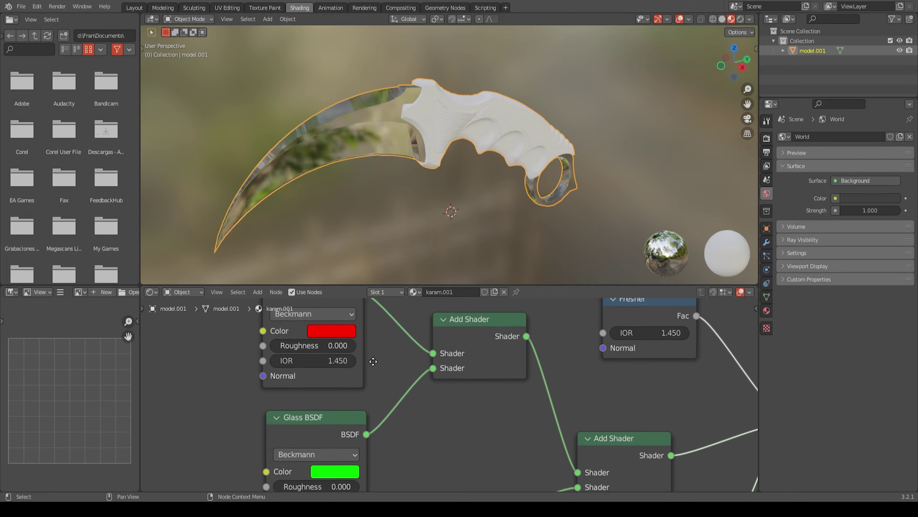
pyautogui.write('1.4')
pyautogui.press('Return')
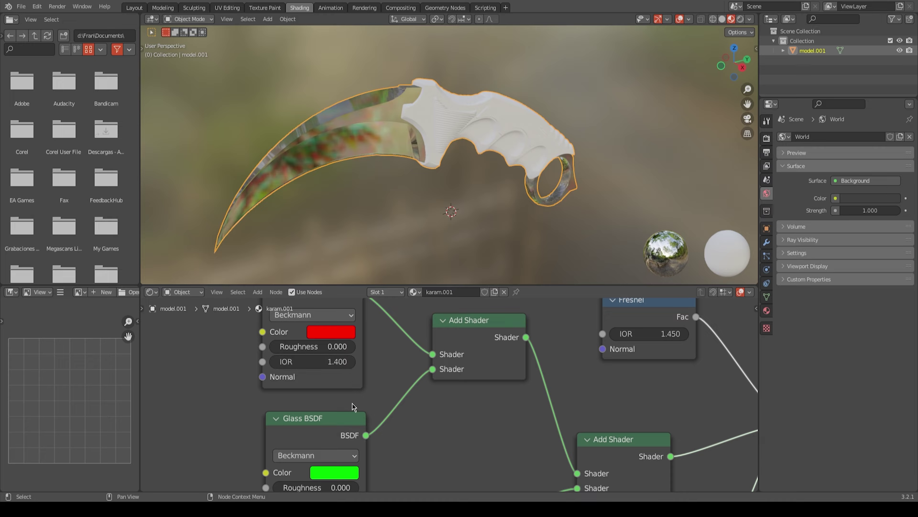
# Step: Set the blue Glass BSDF IOR to 1.500
pyautogui.moveTo(344, 405); pyautogui.dragTo(374, 316, button='middle')
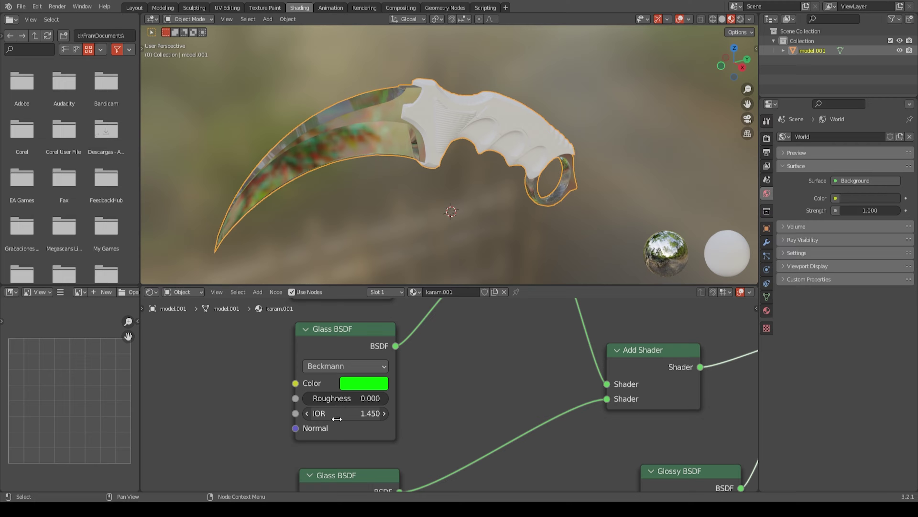
pyautogui.moveTo(336, 418); pyautogui.dragTo(358, 308, button='middle')
pyautogui.click(388, 448)
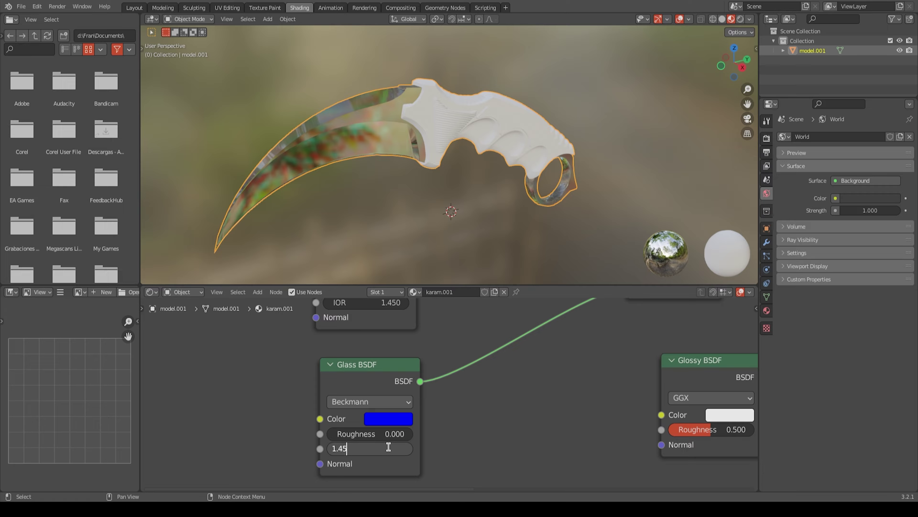
pyautogui.scroll(5, 358, 137)
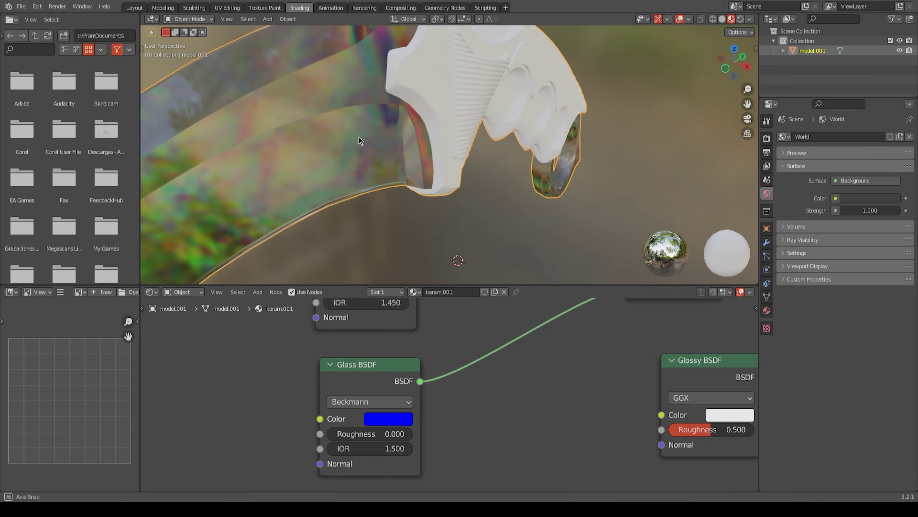
pyautogui.scroll(-3, 363, 137)
# Step: Orbit the viewport to inspect the blade's rainbow dispersion
pyautogui.moveTo(362, 137)
pyautogui.mouseDown(button='middle')
pyautogui.moveTo(350, 140)
pyautogui.moveTo(372, 128)
pyautogui.moveTo(344, 144)
pyautogui.mouseUp(button='middle')
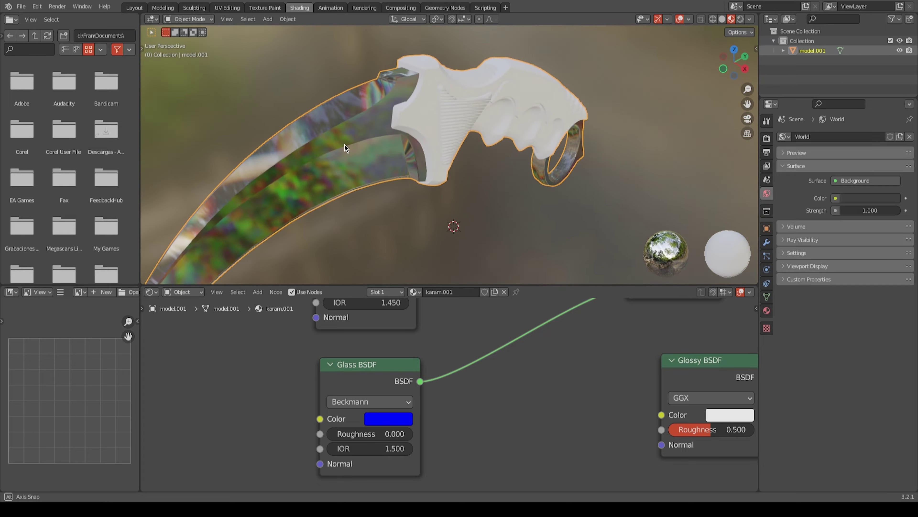
pyautogui.scroll(3, 344, 152)
pyautogui.scroll(-2, 371, 191)
pyautogui.moveTo(447, 330); pyautogui.dragTo(393, 397, button='middle')
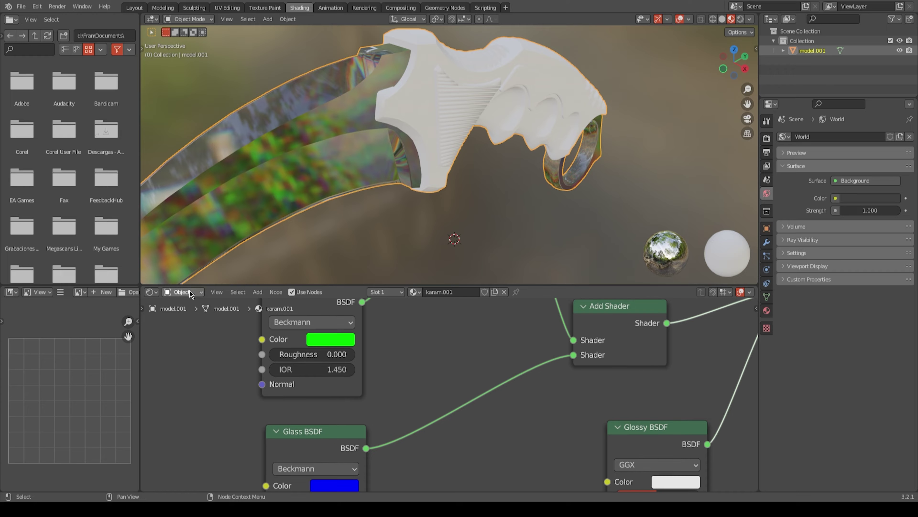
# Step: Switch the node editor to the World nodes and add a Noise Texture node
pyautogui.click(184, 314)
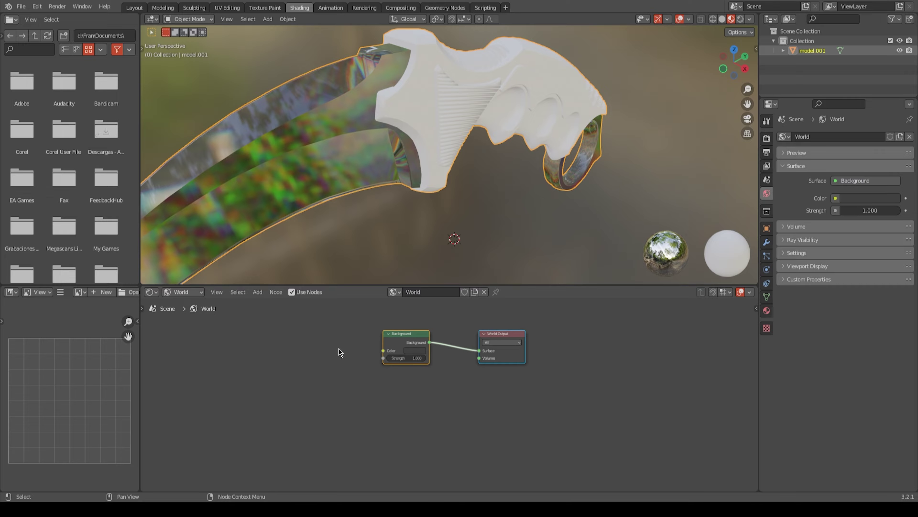
pyautogui.click(195, 300)
pyautogui.scroll(2, 350, 375)
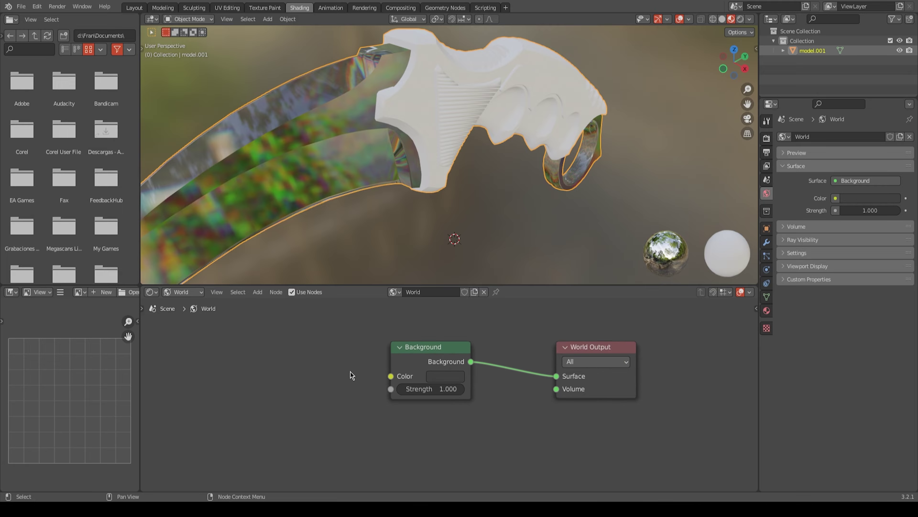
pyautogui.hotkey('shift', 'a')
pyautogui.write('noise')
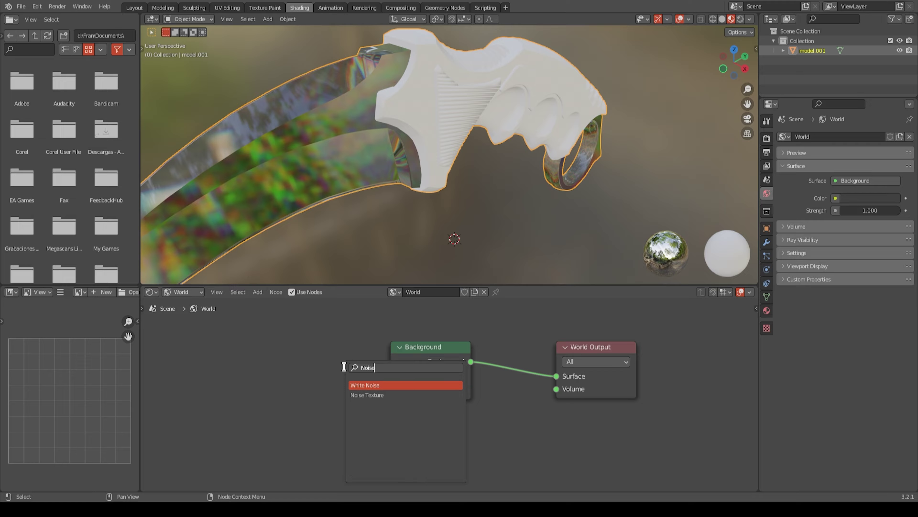
pyautogui.press('Down')
pyautogui.press('Return')
pyautogui.click(228, 367)
# Step: Add a ColorRamp and wire Noise Texture Fac through it into the Background Color
pyautogui.hotkey('shift', 'a')
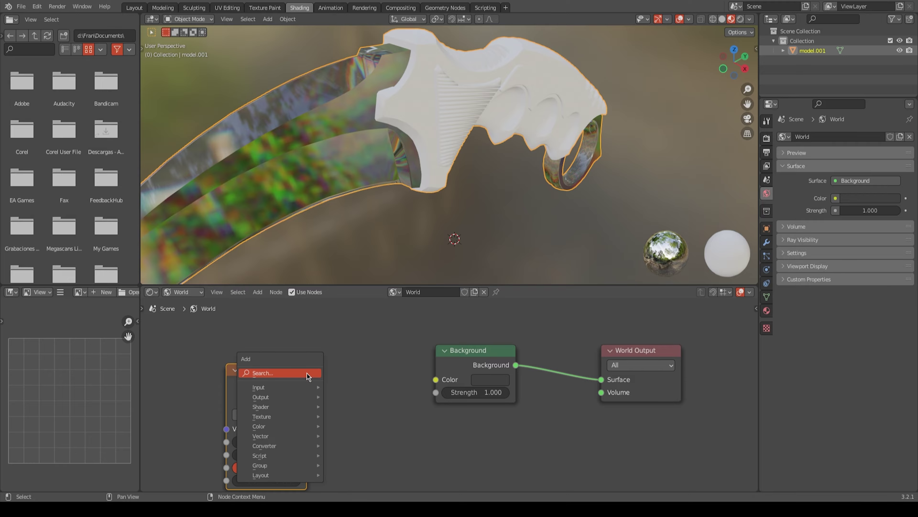
pyautogui.write('color')
pyautogui.press('Return')
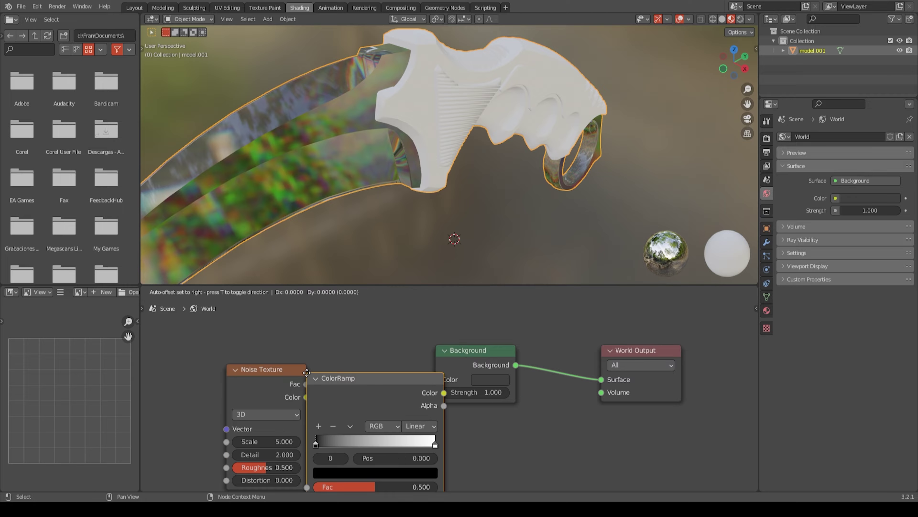
pyautogui.click(284, 374)
pyautogui.press('g')
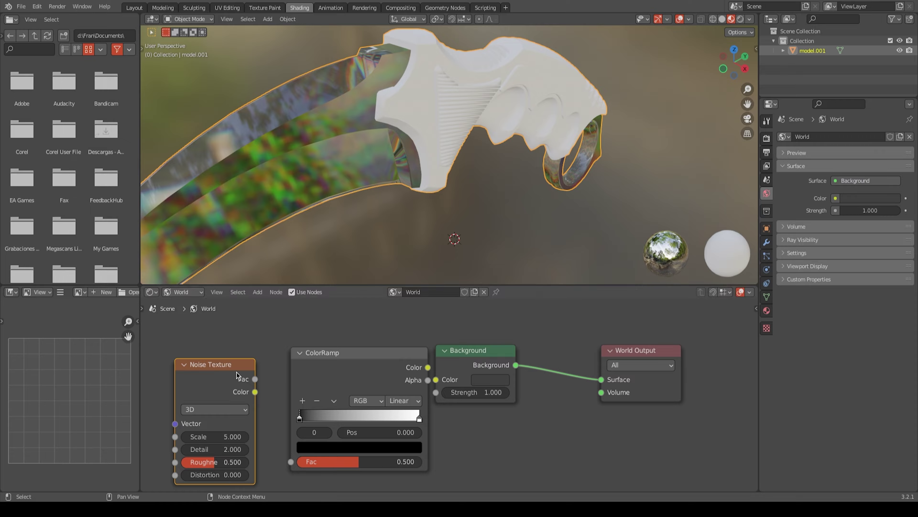
pyautogui.click(373, 377)
pyautogui.moveTo(414, 370); pyautogui.dragTo(436, 380)
pyautogui.click(270, 370)
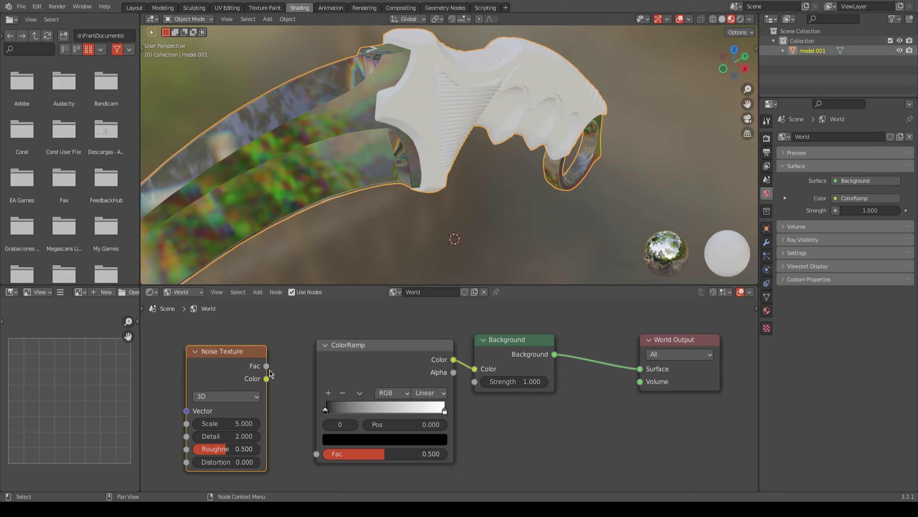
pyautogui.moveTo(267, 367); pyautogui.dragTo(322, 457)
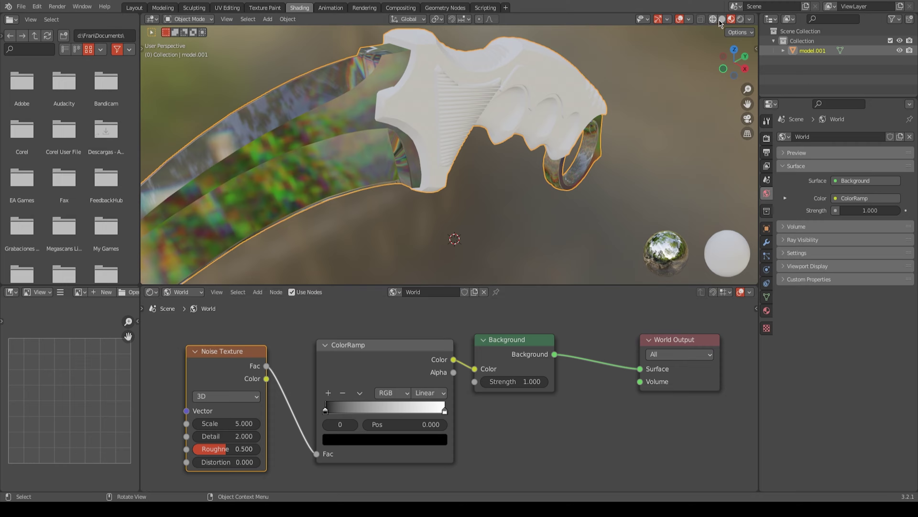
# Step: In Rendered shading, tighten the ramp stops, setting the black stop to 0.359
pyautogui.click(741, 19)
pyautogui.moveTo(484, 207); pyautogui.dragTo(446, 211, button='middle')
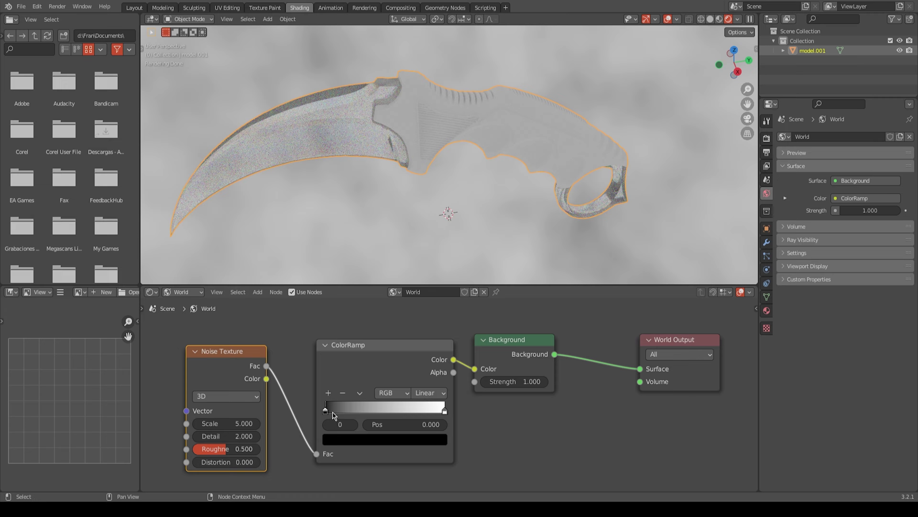
pyautogui.moveTo(333, 411)
pyautogui.mouseDown()
pyautogui.moveTo(376, 413)
pyautogui.moveTo(361, 411)
pyautogui.mouseUp()
pyautogui.moveTo(444, 411); pyautogui.dragTo(368, 411)
pyautogui.click(360, 411)
pyautogui.moveTo(362, 188)
pyautogui.mouseDown(button='middle')
pyautogui.moveTo(378, 168)
pyautogui.moveTo(312, 156)
pyautogui.mouseUp(button='middle')
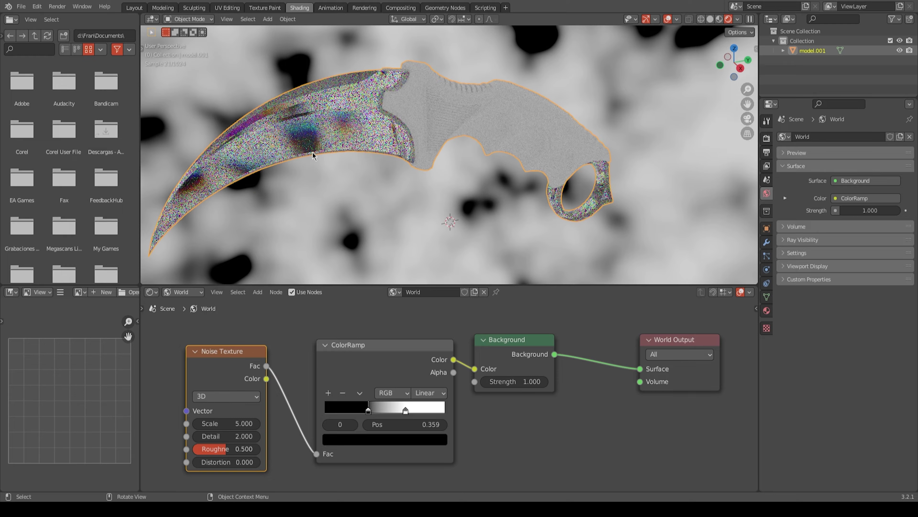
# Step: Return to the knife material in Material Preview and copy all its glass nodes
pyautogui.click(184, 292)
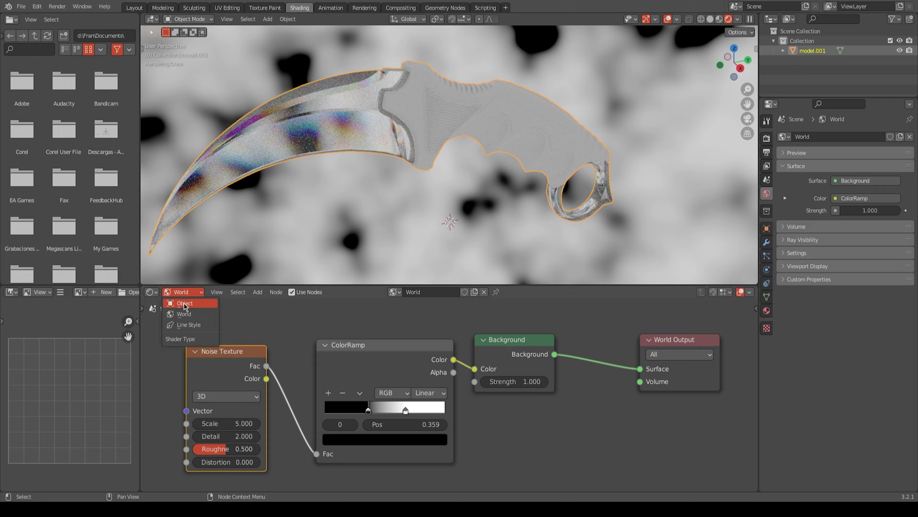
pyautogui.click(184, 303)
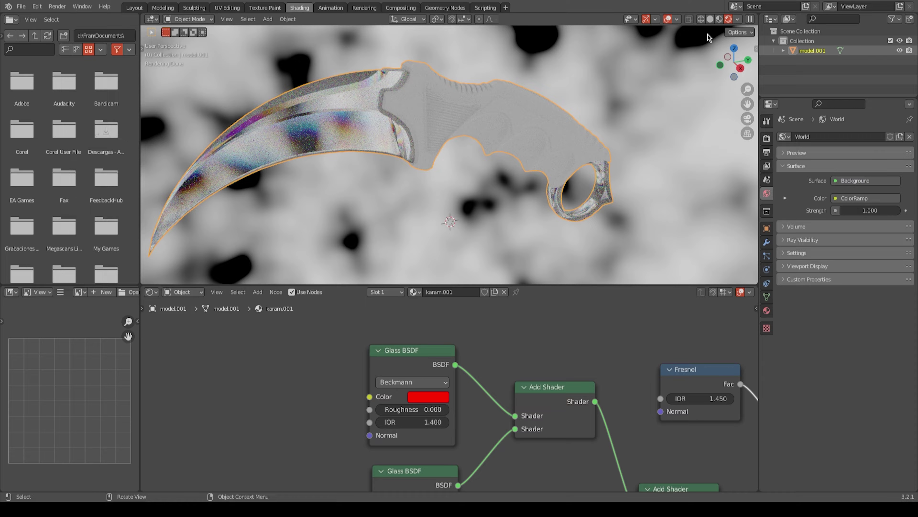
pyautogui.click(721, 19)
pyautogui.scroll(-3, 456, 359)
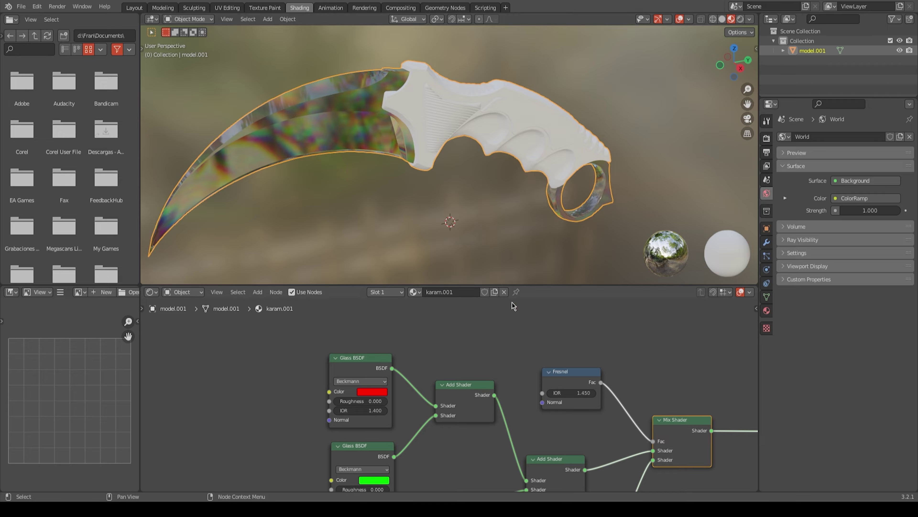
pyautogui.scroll(-3, 481, 395)
pyautogui.press('Home')
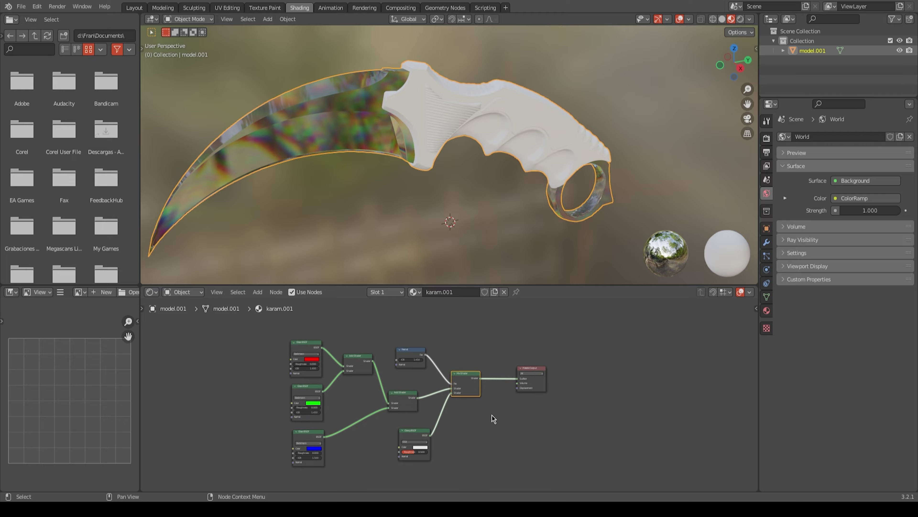
pyautogui.moveTo(277, 481)
pyautogui.mouseDown()
pyautogui.moveTo(650, 309)
pyautogui.moveTo(307, 481)
pyautogui.moveTo(599, 321)
pyautogui.mouseUp()
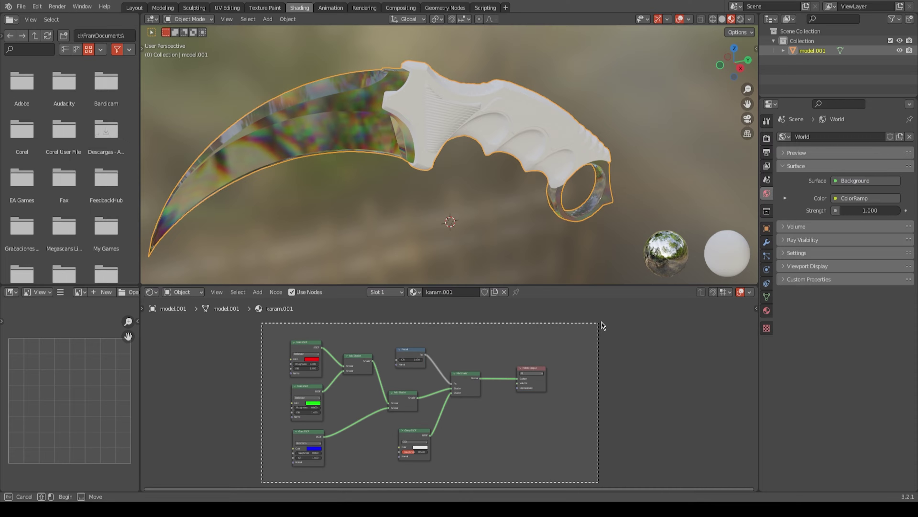
pyautogui.scroll(1, 507, 368)
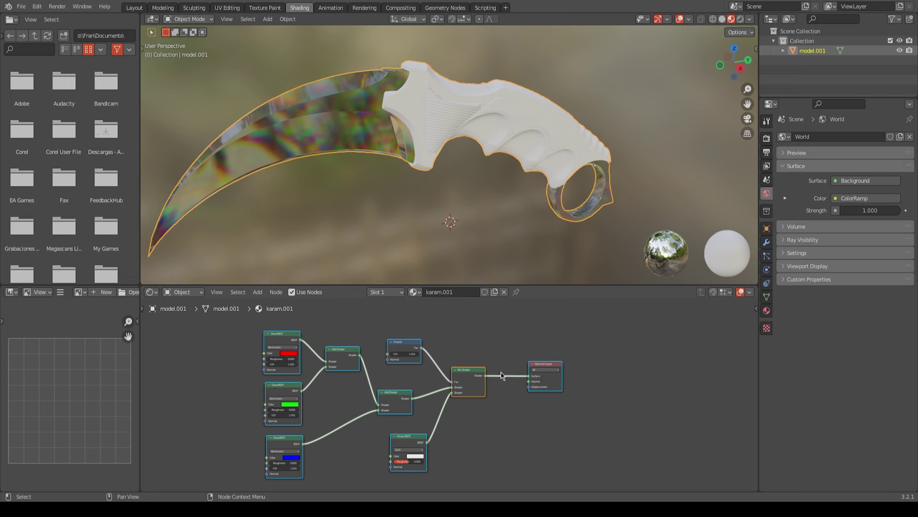
pyautogui.rightClick(502, 375)
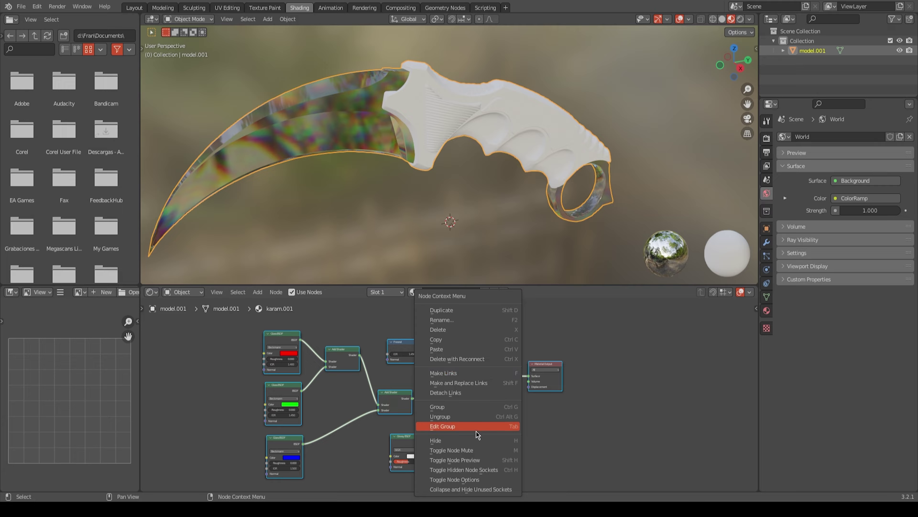
pyautogui.click(446, 346)
# Step: Replace the karam.003 material's nodes with the copied glass node tree
pyautogui.click(400, 294)
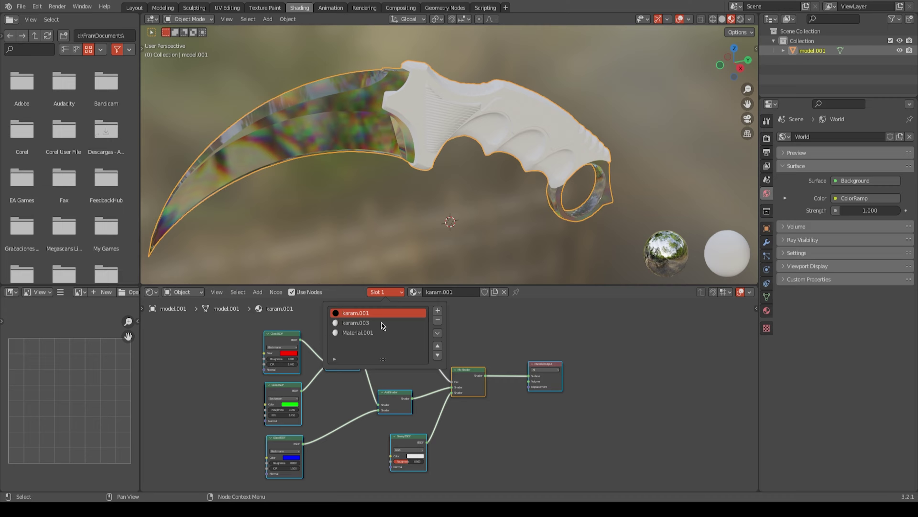
pyautogui.click(376, 323)
pyautogui.moveTo(512, 326); pyautogui.dragTo(286, 402)
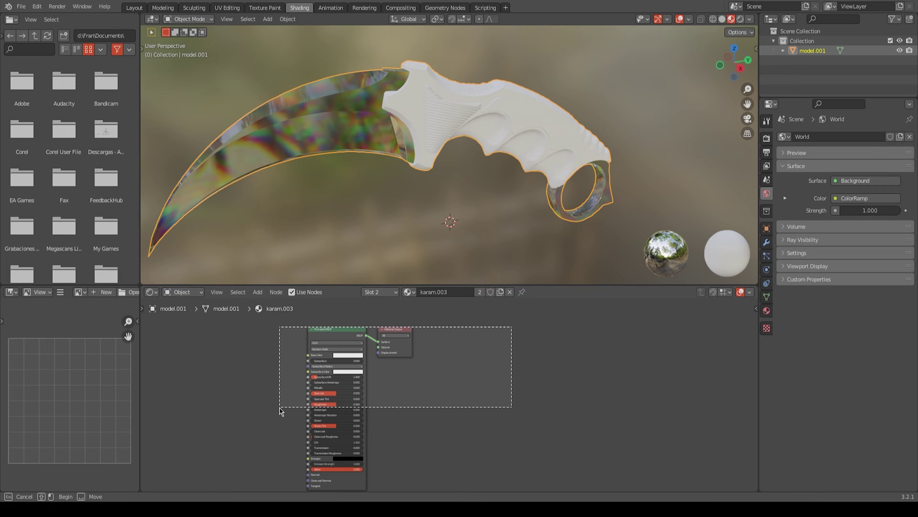
pyautogui.press('x')
pyautogui.hotkey('ctrl', 'v')
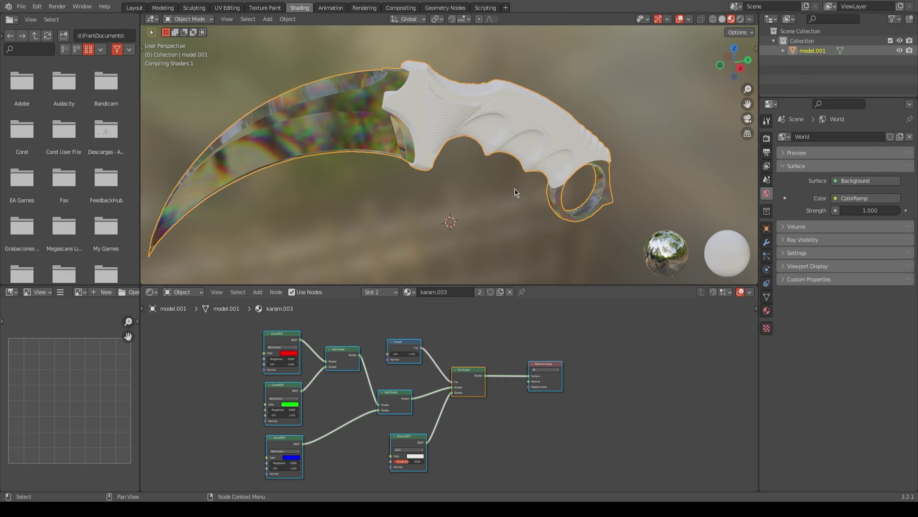
# Step: Review Material.001 in Rendered shading, then karam.003 in Material Preview
pyautogui.click(391, 293)
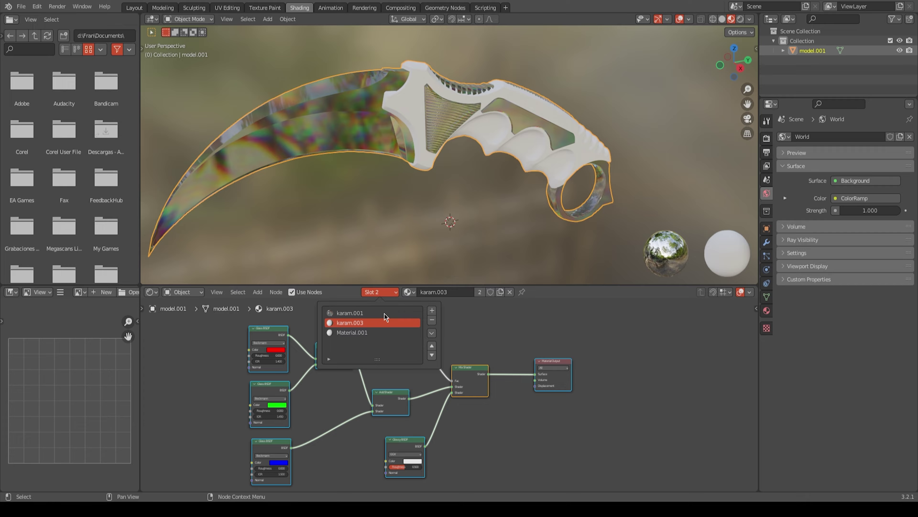
pyautogui.click(387, 333)
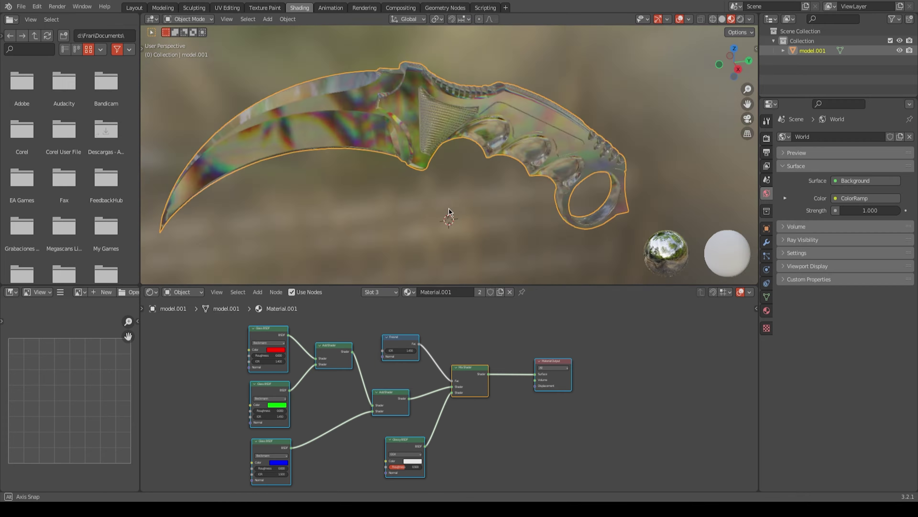
pyautogui.click(739, 20)
pyautogui.moveTo(422, 246); pyautogui.dragTo(420, 239, button='middle')
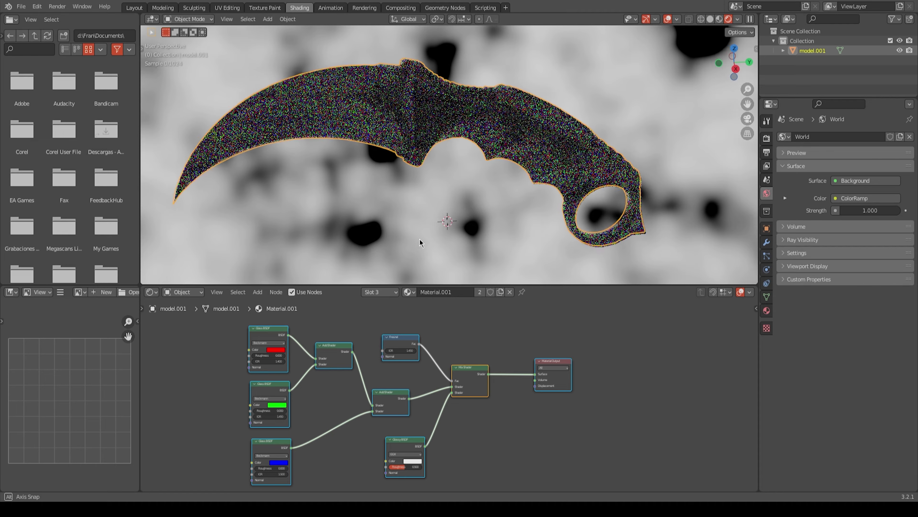
pyautogui.click(380, 292)
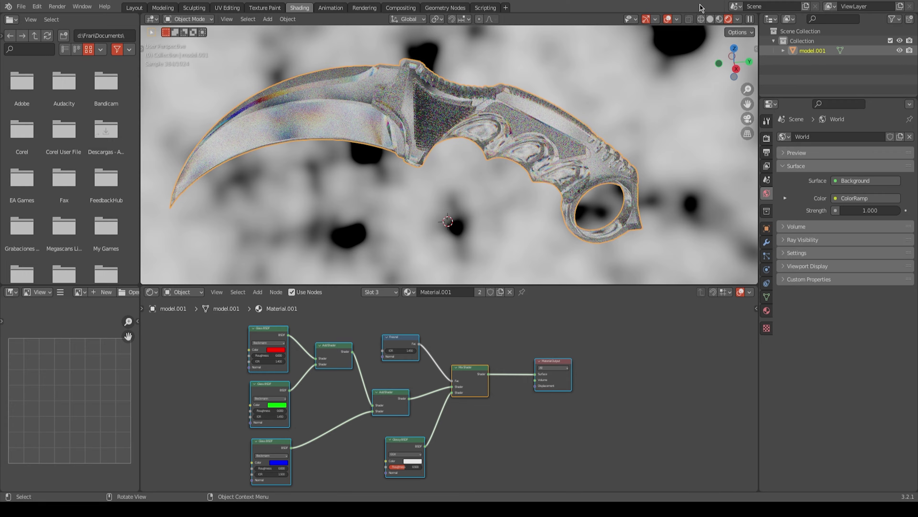
pyautogui.click(719, 19)
pyautogui.click(379, 291)
pyautogui.click(379, 329)
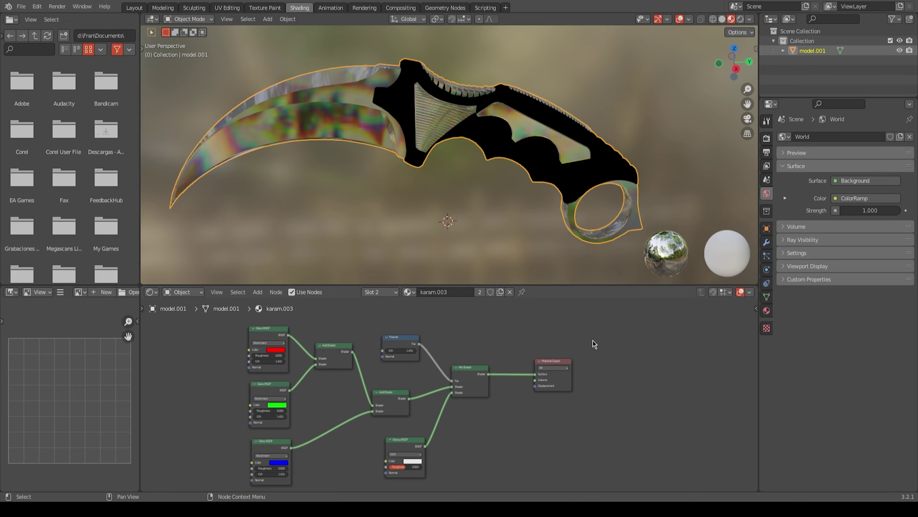
# Step: Select karam.003's nodes, then bring up and zoom into the karam.001 node tree
pyautogui.press('a')
pyautogui.click(397, 294)
pyautogui.click(398, 319)
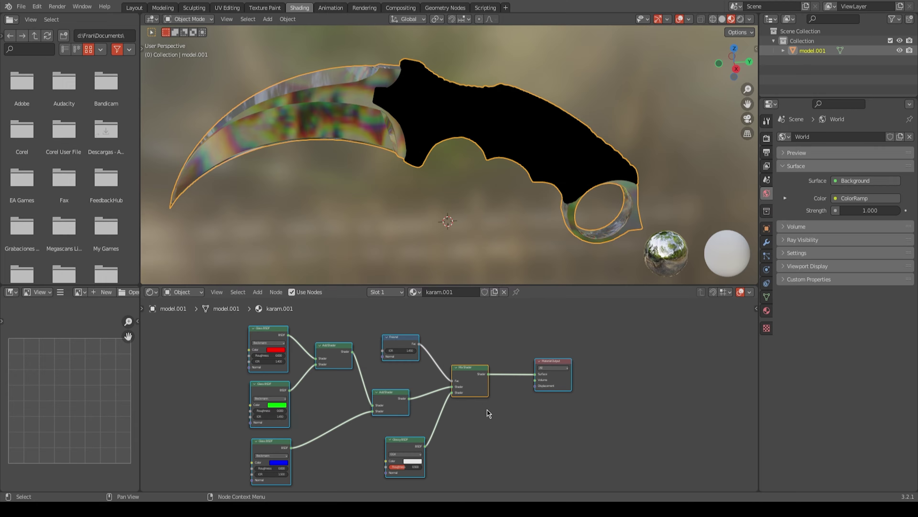
pyautogui.scroll(2, 434, 409)
pyautogui.scroll(2, 360, 409)
pyautogui.scroll(2, 360, 409)
# Step: Set the karam.001 Glossy BSDF Roughness to 0.15 and select all its nodes
pyautogui.scroll(1, 384, 417)
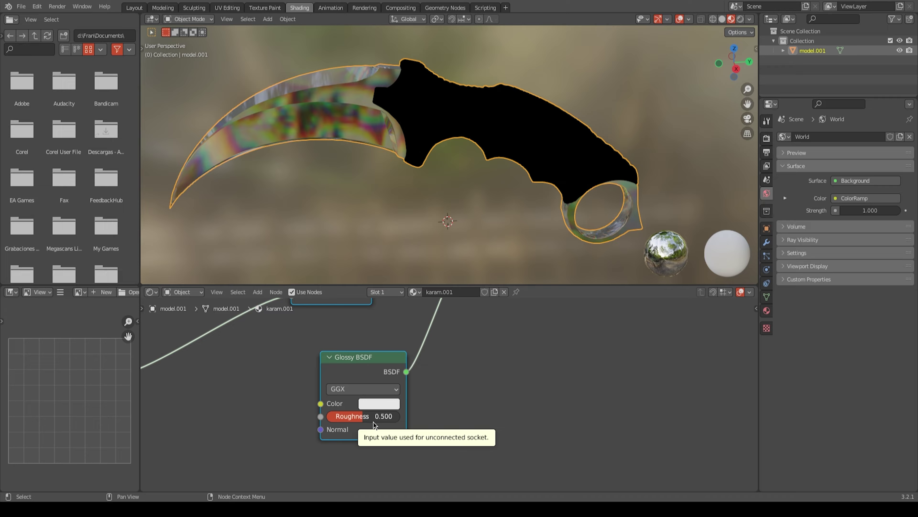
pyautogui.click(374, 422)
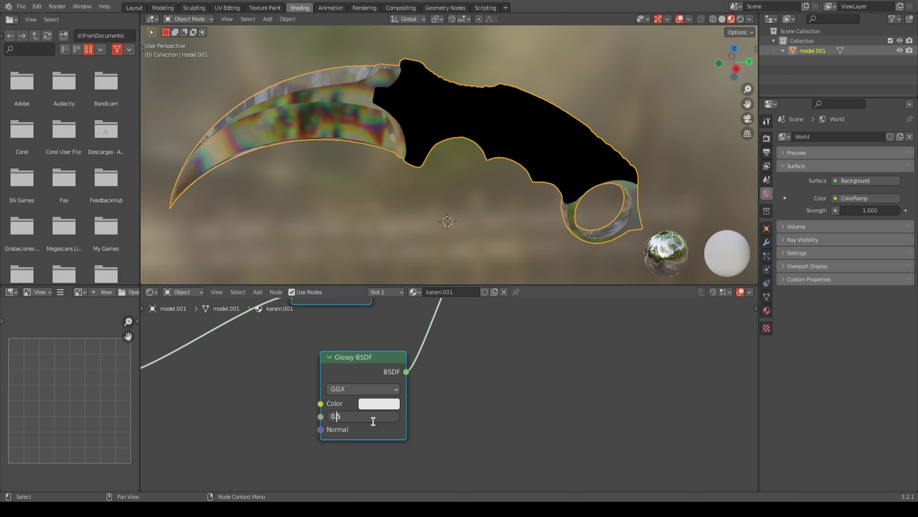
pyautogui.press('Return')
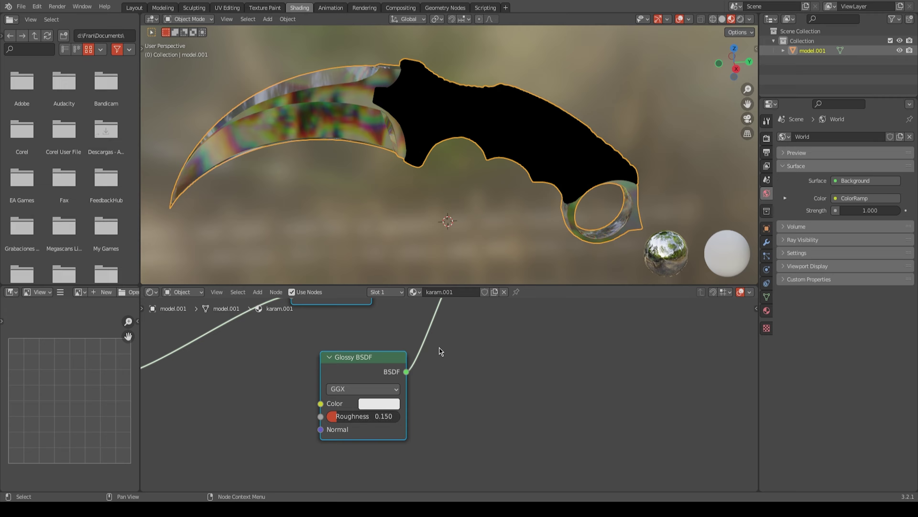
pyautogui.scroll(-5, 438, 348)
pyautogui.moveTo(513, 337)
pyautogui.mouseDown()
pyautogui.moveTo(211, 465)
pyautogui.moveTo(210, 455)
pyautogui.mouseUp()
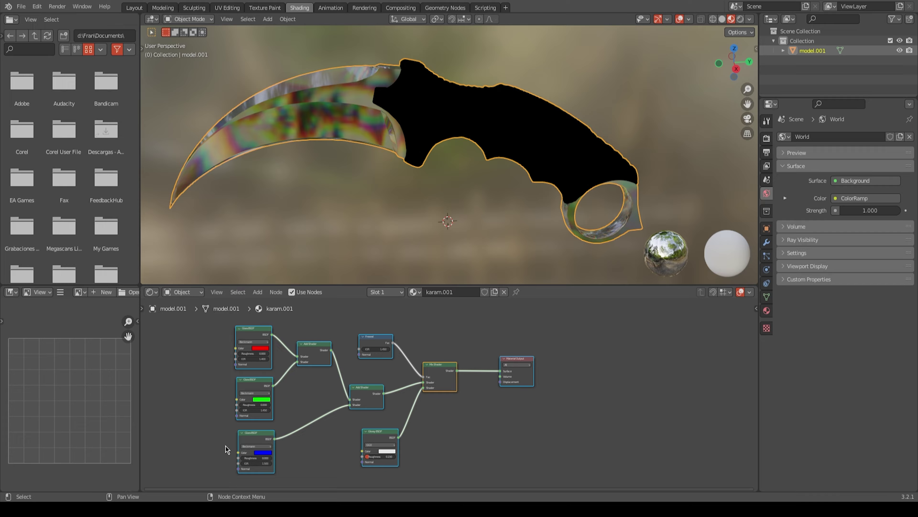
# Step: Check the karam.003 and Material.001 node trees and preview the knife in Rendered shading
pyautogui.click(398, 295)
pyautogui.click(394, 321)
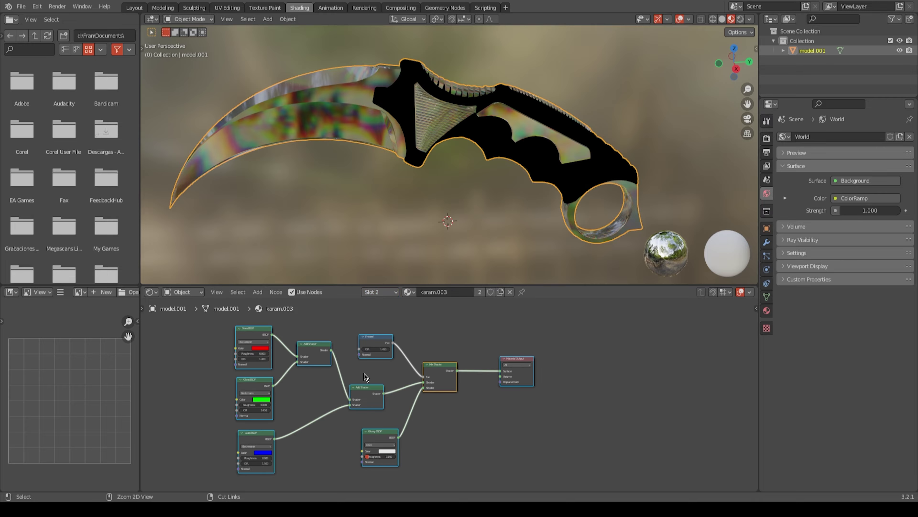
pyautogui.click(398, 299)
pyautogui.click(387, 333)
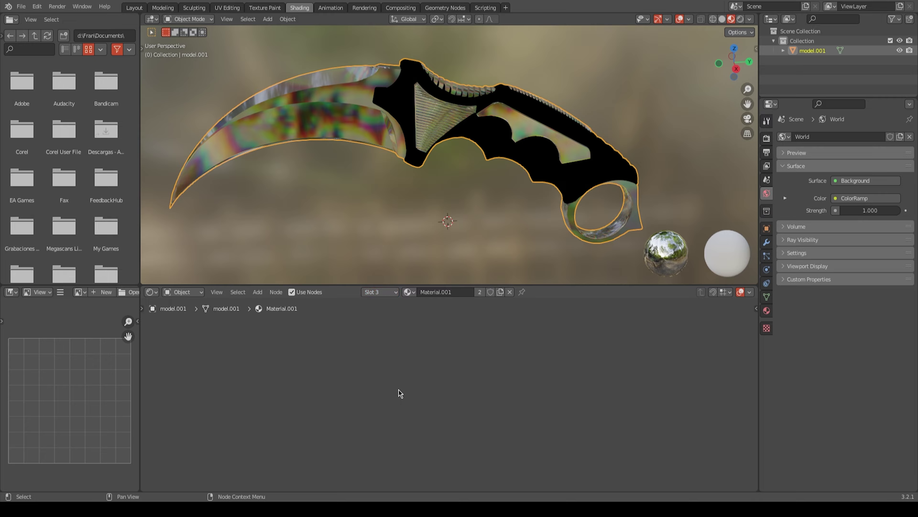
pyautogui.moveTo(335, 419); pyautogui.dragTo(380, 414, button='middle')
pyautogui.moveTo(449, 225)
pyautogui.mouseDown(button='middle')
pyautogui.moveTo(470, 217)
pyautogui.moveTo(474, 225)
pyautogui.mouseUp(button='middle')
pyautogui.click(741, 19)
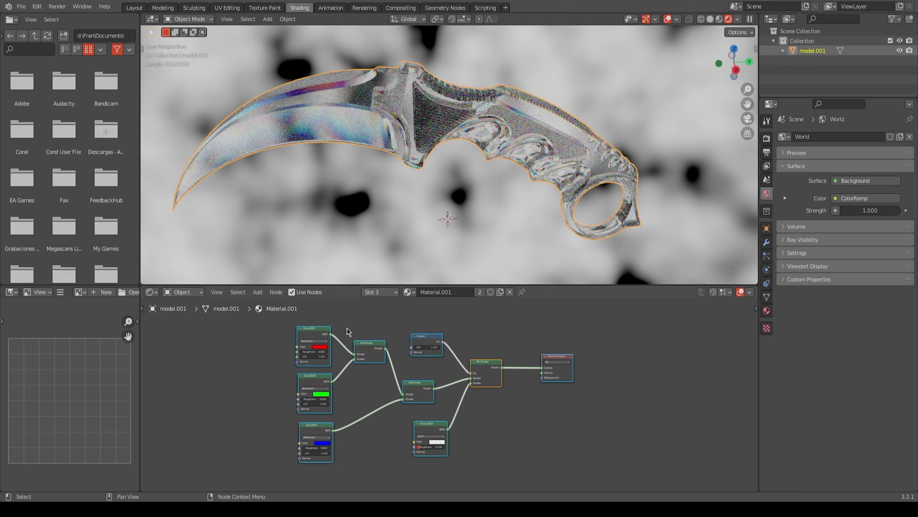
pyautogui.moveTo(361, 253); pyautogui.dragTo(374, 213, button='middle')
pyautogui.moveTo(299, 226); pyautogui.dragTo(328, 201, button='middle')
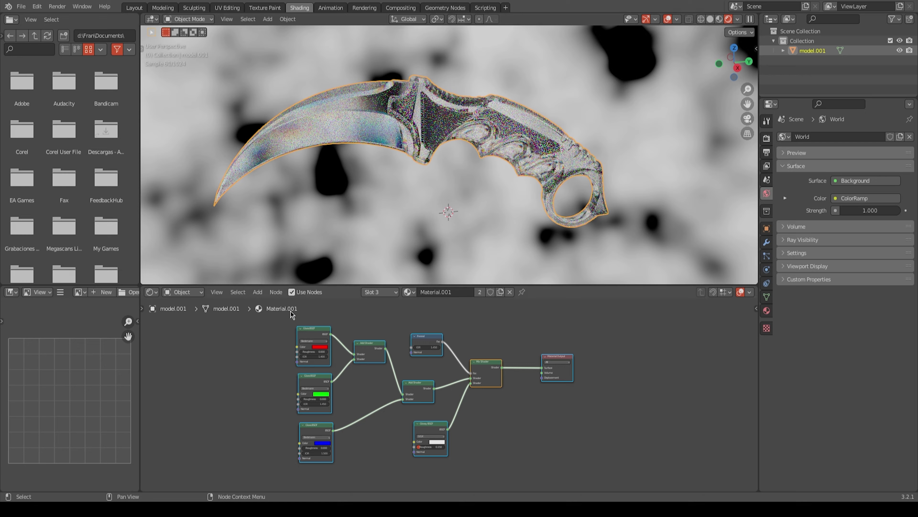
# Step: Delete the World's Noise Texture, ColorRamp and Background nodes, then go to the Layout workspace
pyautogui.click(182, 292)
pyautogui.click(181, 311)
pyautogui.moveTo(307, 381); pyautogui.dragTo(336, 401, button='middle')
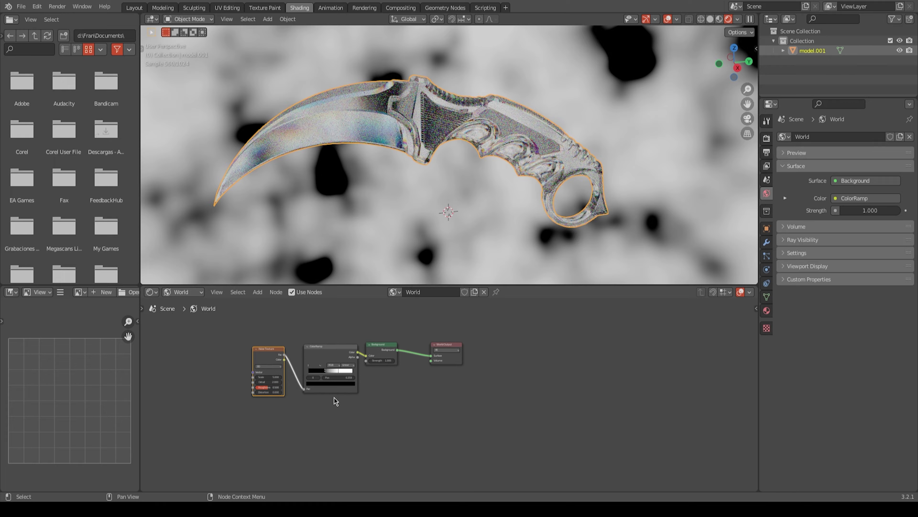
pyautogui.scroll(2, 326, 412)
pyautogui.scroll(2, 318, 419)
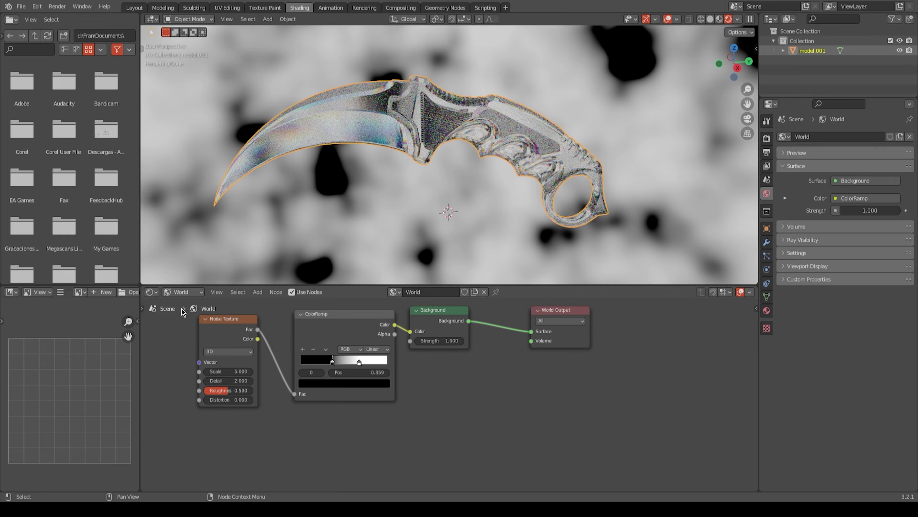
pyautogui.moveTo(182, 312); pyautogui.dragTo(470, 420)
pyautogui.press('Delete')
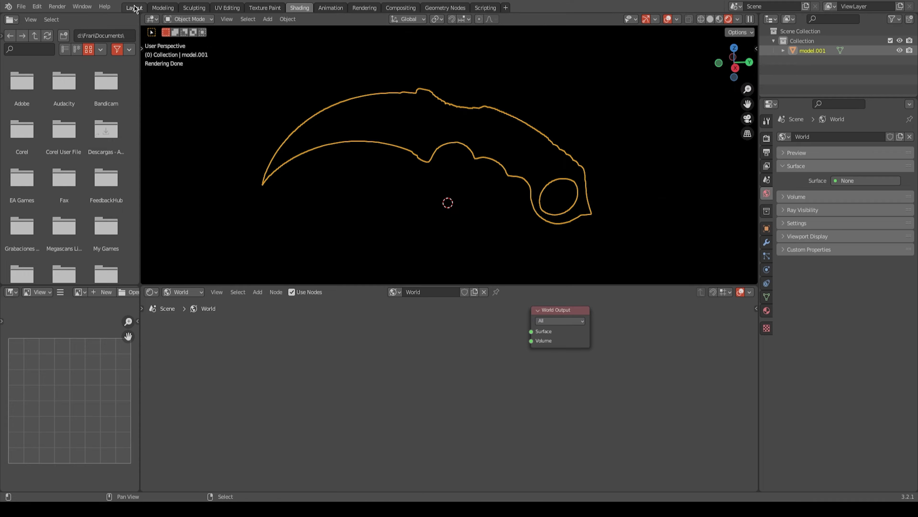
pyautogui.click(134, 8)
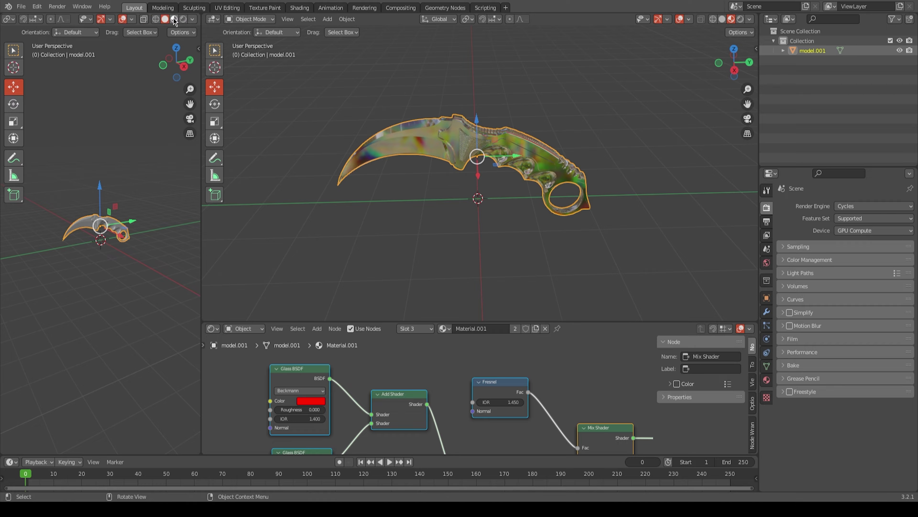
# Step: Add a camera to the scene and move it along X away from the knife
pyautogui.click(183, 19)
pyautogui.moveTo(123, 207); pyautogui.dragTo(173, 212, button='middle')
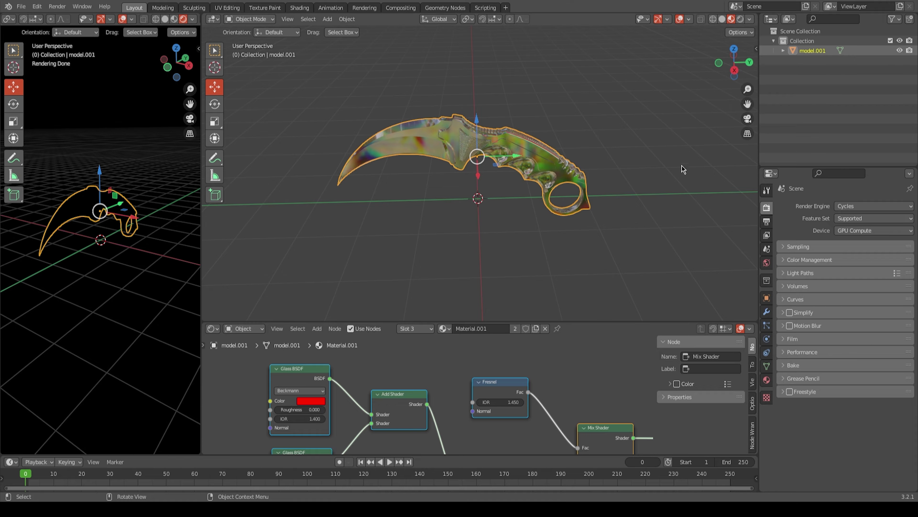
pyautogui.click(734, 71)
pyautogui.hotkey('shift', 'a')
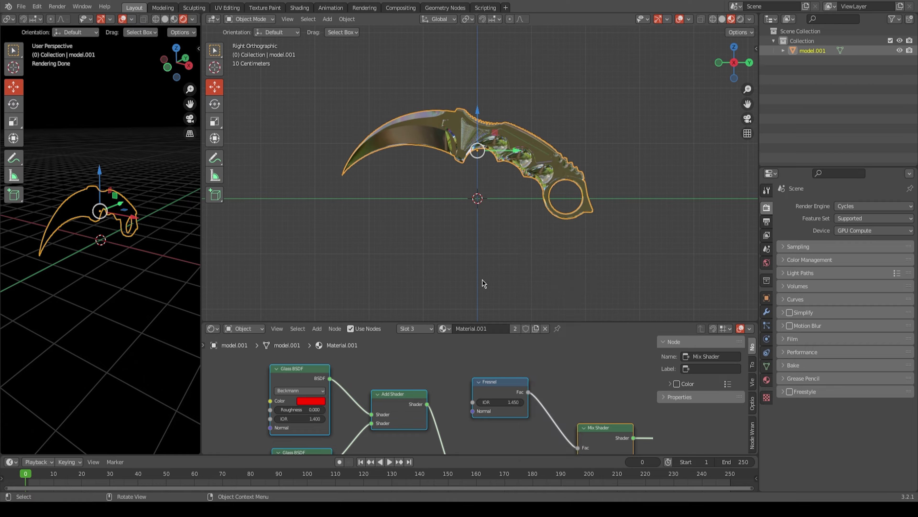
pyautogui.click(473, 254)
pyautogui.hotkey('shift', 'a')
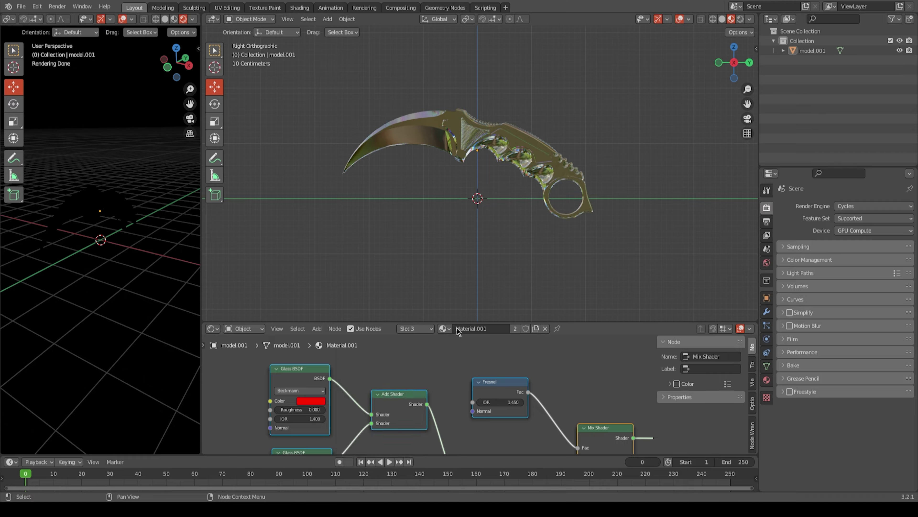
pyautogui.hotkey('shift', 'a')
pyautogui.click(446, 400)
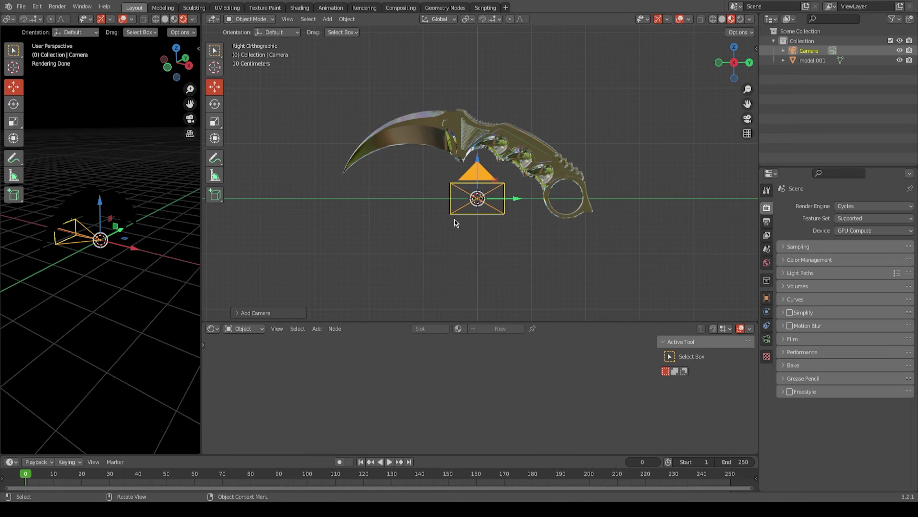
pyautogui.moveTo(455, 220); pyautogui.dragTo(538, 240, button='middle')
pyautogui.moveTo(409, 217); pyautogui.dragTo(569, 221)
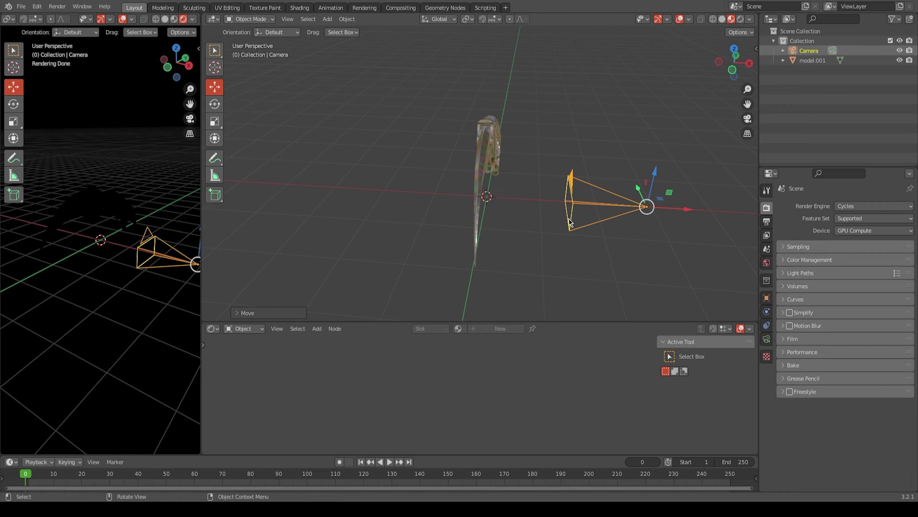
# Step: Look through the camera, then scale the knife down and lower it to fit the frame
pyautogui.click(191, 121)
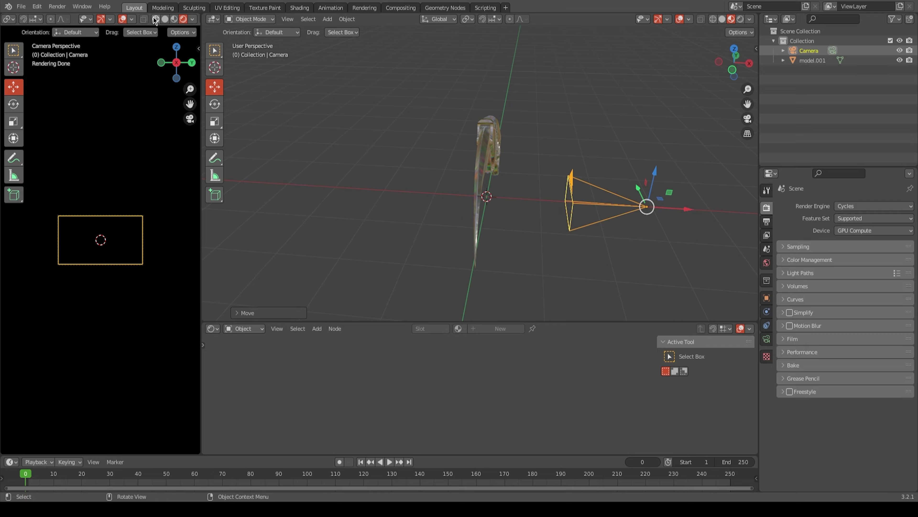
pyautogui.click(165, 19)
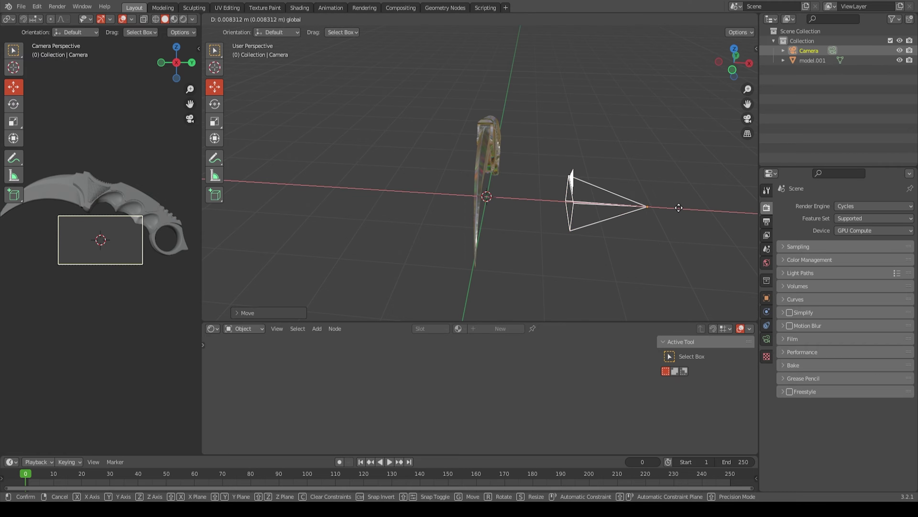
pyautogui.moveTo(686, 240); pyautogui.dragTo(493, 121, button='middle')
pyautogui.click(493, 121)
pyautogui.press('s')
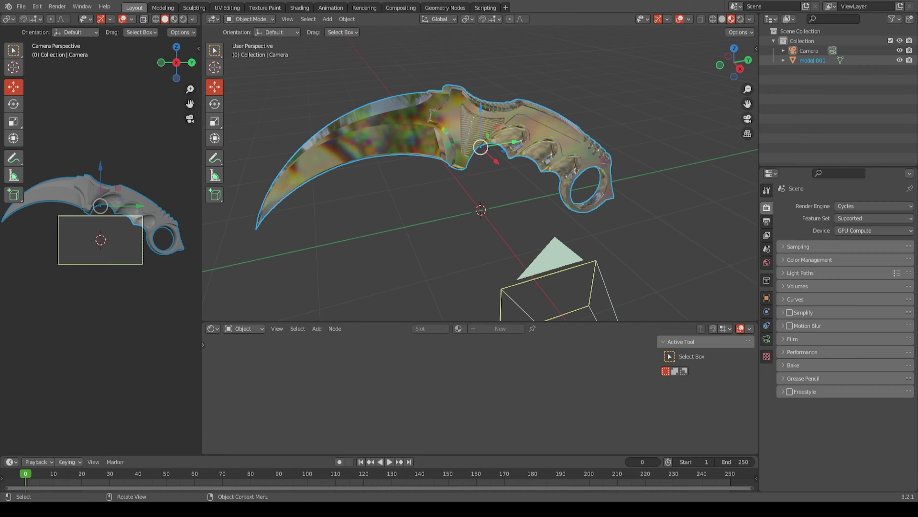
pyautogui.click(495, 134)
pyautogui.moveTo(479, 127); pyautogui.dragTo(488, 213)
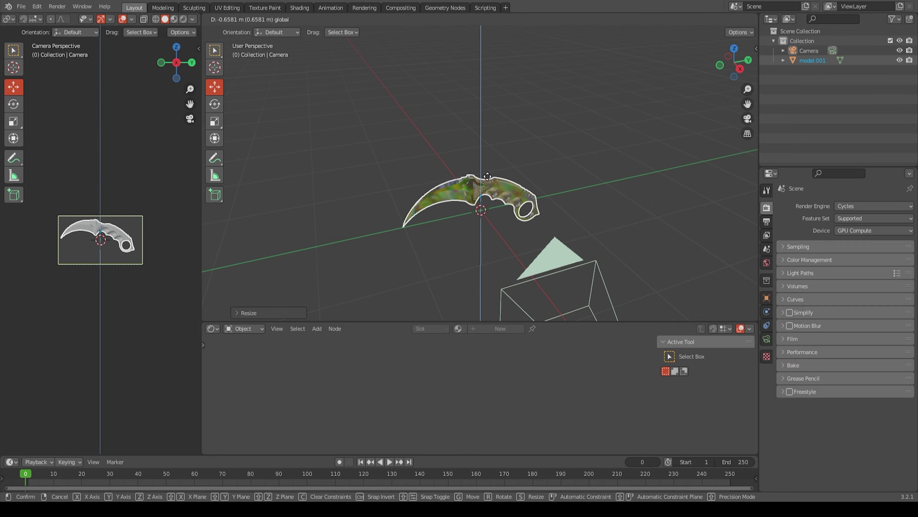
pyautogui.press('s')
pyautogui.click(577, 187)
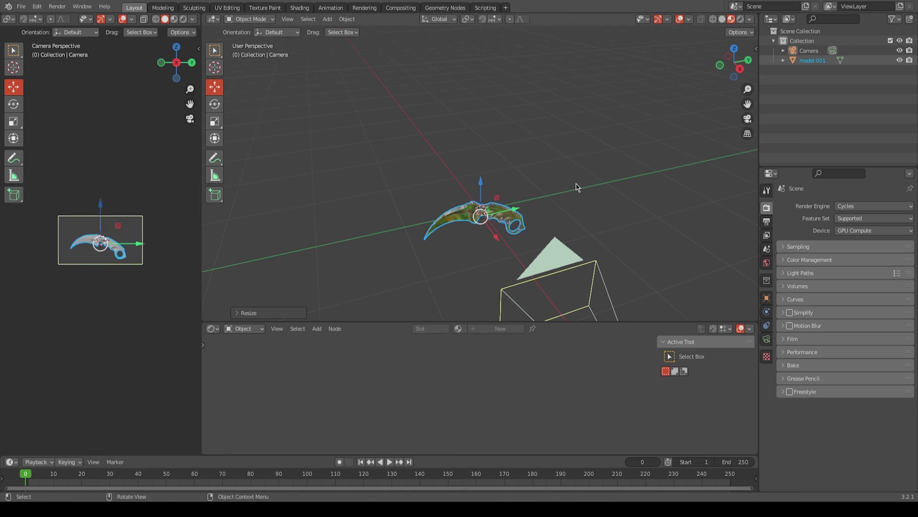
pyautogui.scroll(3, 180, 239)
pyautogui.scroll(-2, 192, 242)
# Step: In the camera's Viewport Display settings, test the Passepartout and restore it to 1.000
pyautogui.click(535, 292)
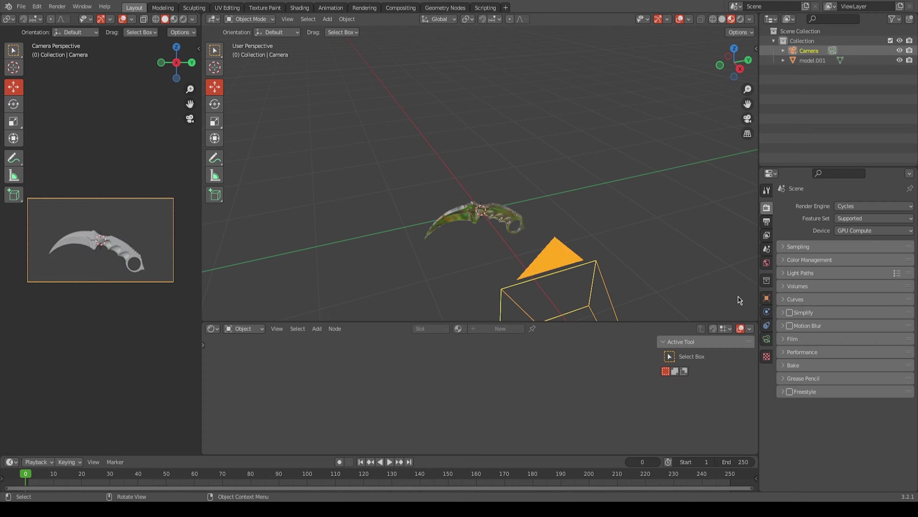
pyautogui.click(768, 339)
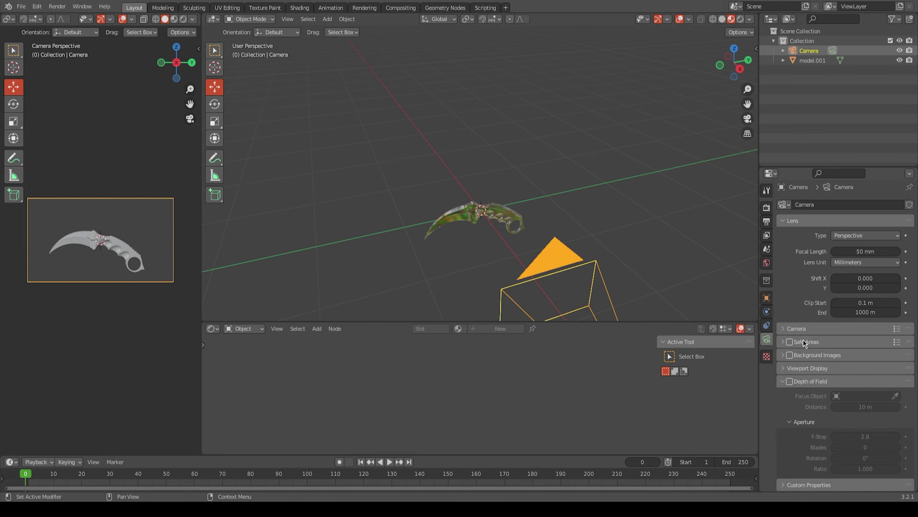
pyautogui.click(820, 368)
pyautogui.scroll(-3, 821, 368)
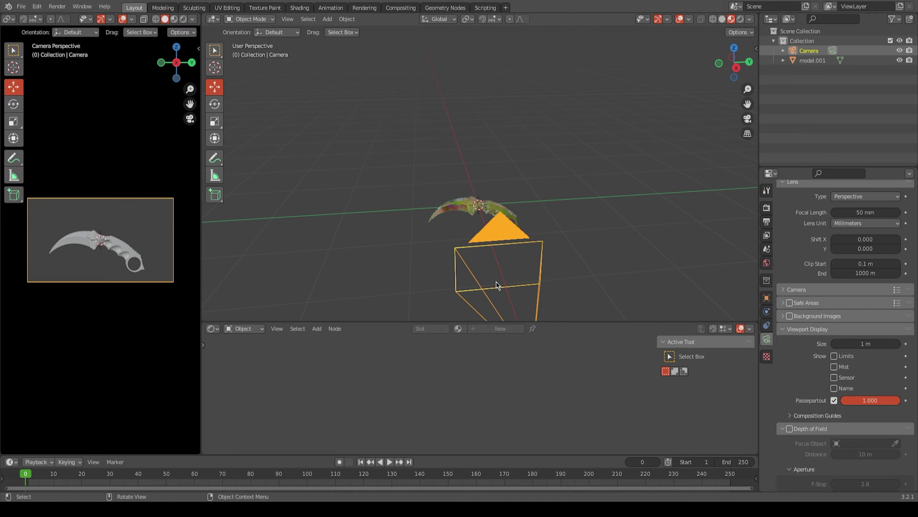
pyautogui.click(808, 329)
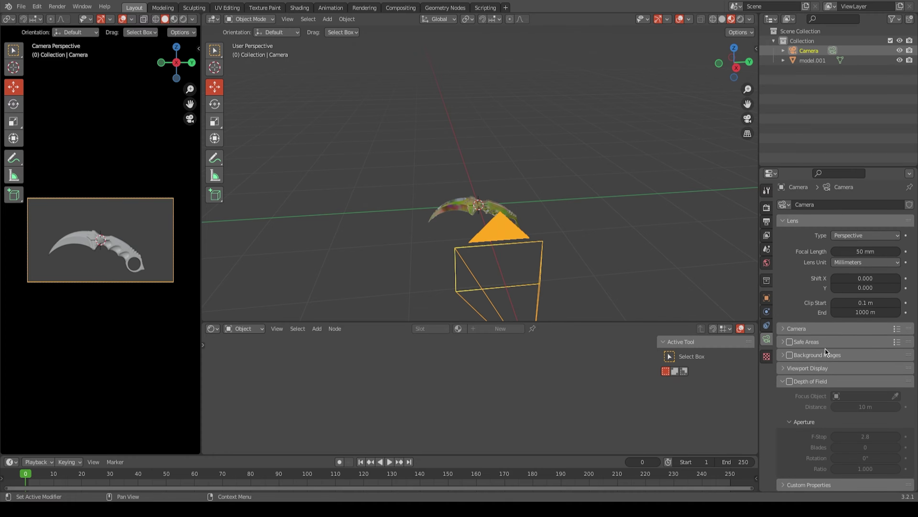
pyautogui.click(820, 369)
pyautogui.scroll(-2, 800, 424)
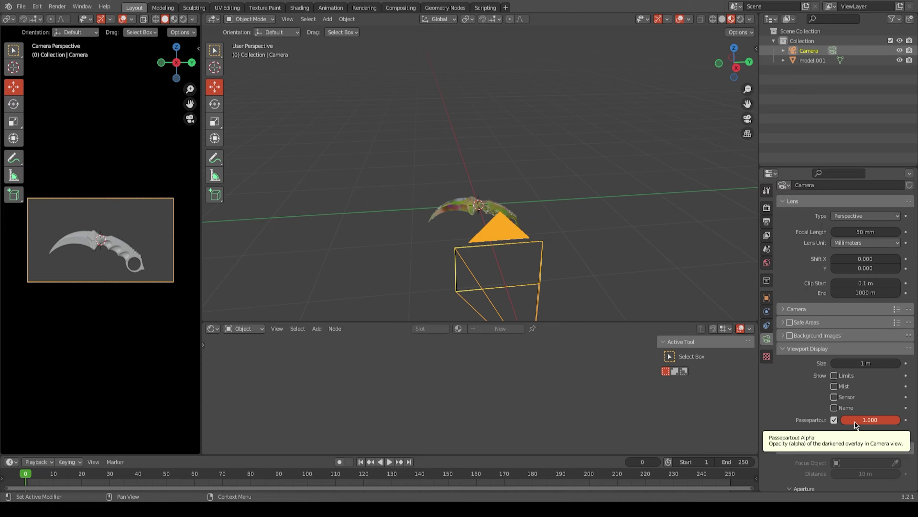
pyautogui.moveTo(855, 422)
pyautogui.mouseDown()
pyautogui.moveTo(826, 422)
pyautogui.moveTo(896, 421)
pyautogui.mouseUp()
pyautogui.press('Home')
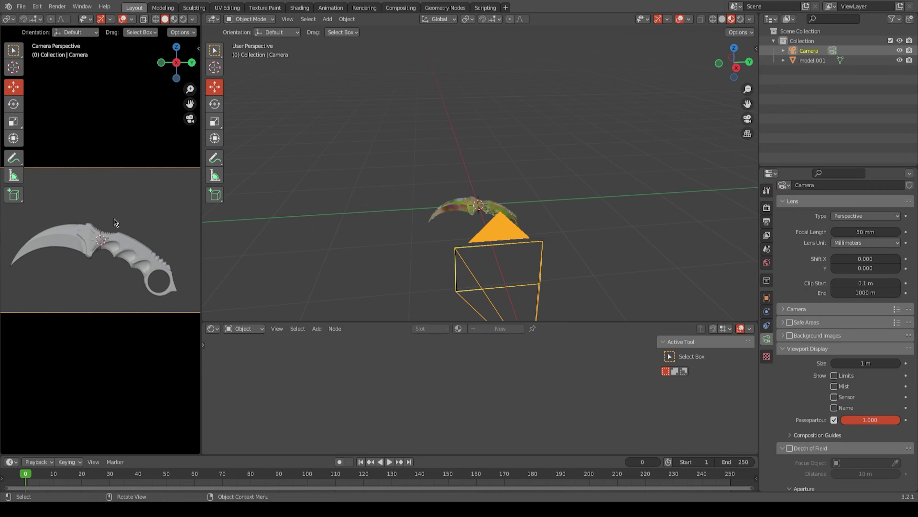
pyautogui.scroll(-2, 118, 242)
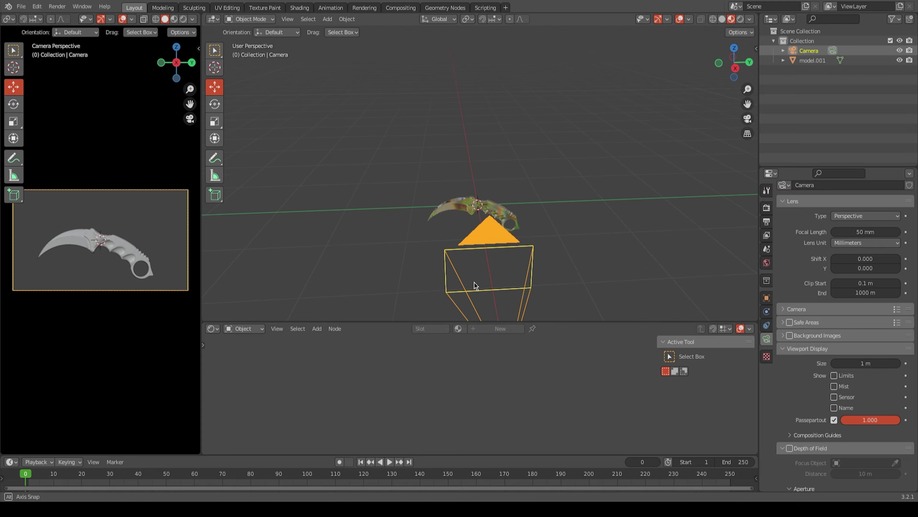
pyautogui.scroll(5, 474, 283)
pyautogui.click(483, 268)
# Step: Set the render resolution to 1080 × 1350 px in Output Properties
pyautogui.moveTo(200, 255); pyautogui.dragTo(312, 255)
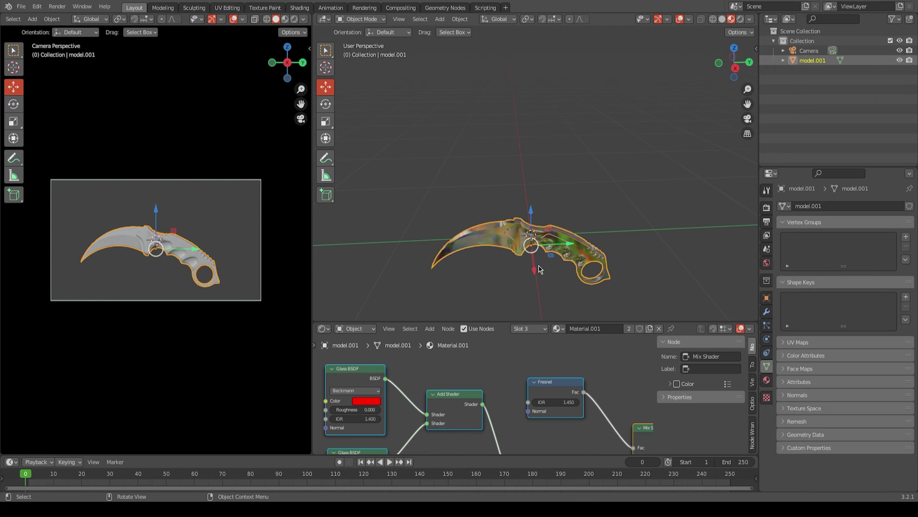
pyautogui.scroll(-5, 541, 270)
pyautogui.click(568, 253)
pyautogui.click(770, 222)
pyautogui.click(896, 216)
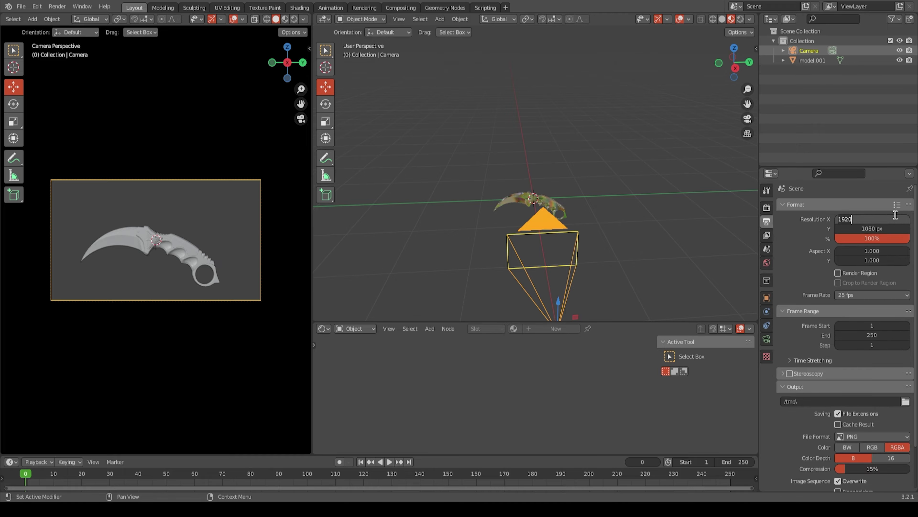
pyautogui.write('1080')
pyautogui.press('Return')
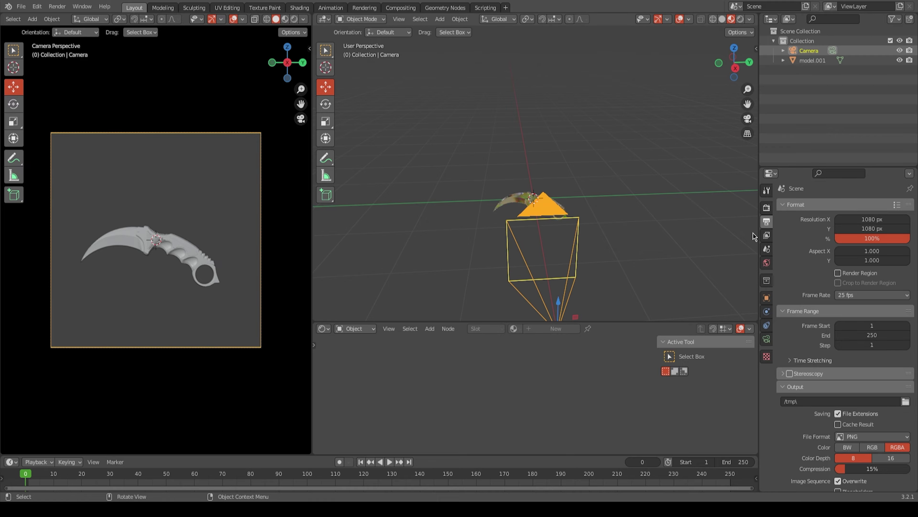
pyautogui.click(893, 229)
pyautogui.write('13')
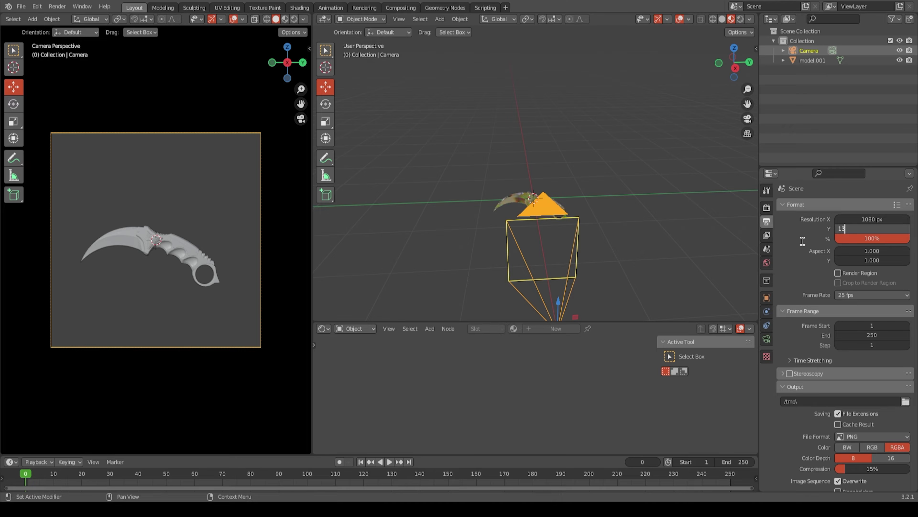
pyautogui.write('50')
pyautogui.press('Return')
# Step: Rotate the knife upright and reposition knife and camera to frame it in portrait
pyautogui.click(528, 217)
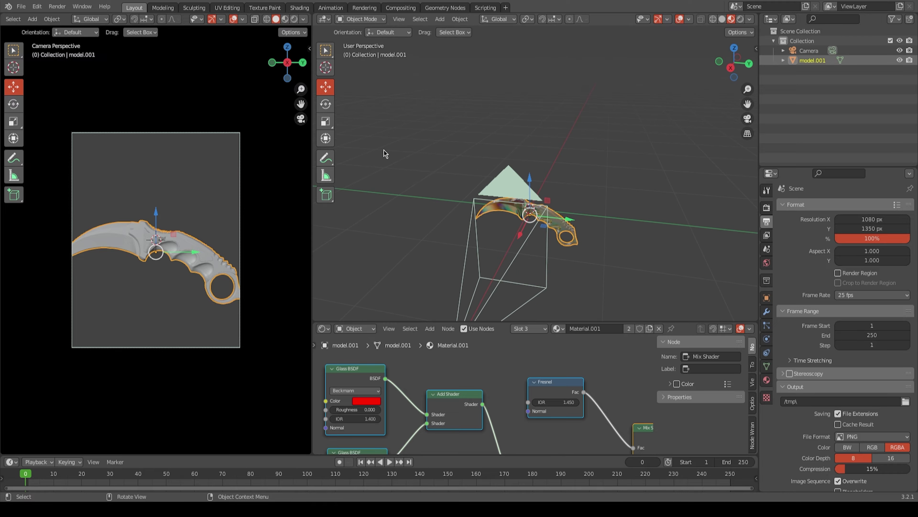
pyautogui.click(325, 104)
pyautogui.moveTo(559, 197); pyautogui.dragTo(577, 242)
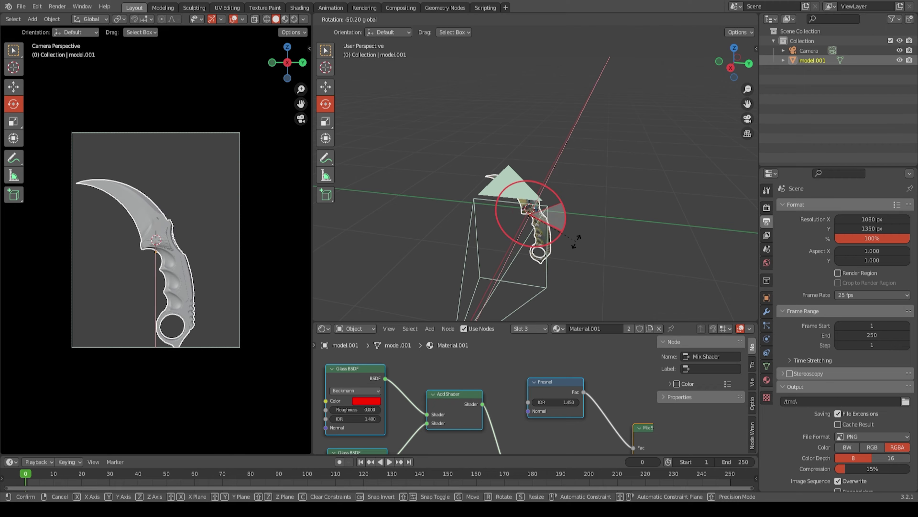
pyautogui.click(325, 86)
pyautogui.moveTo(507, 163); pyautogui.dragTo(452, 181, button='middle')
pyautogui.moveTo(492, 225); pyautogui.dragTo(472, 229)
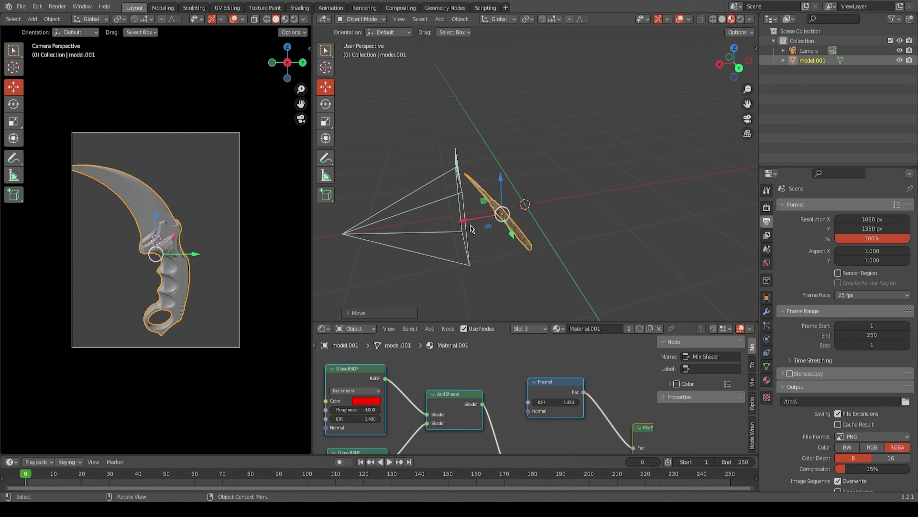
pyautogui.moveTo(472, 228); pyautogui.dragTo(570, 214, button='middle')
pyautogui.moveTo(524, 217); pyautogui.dragTo(505, 272)
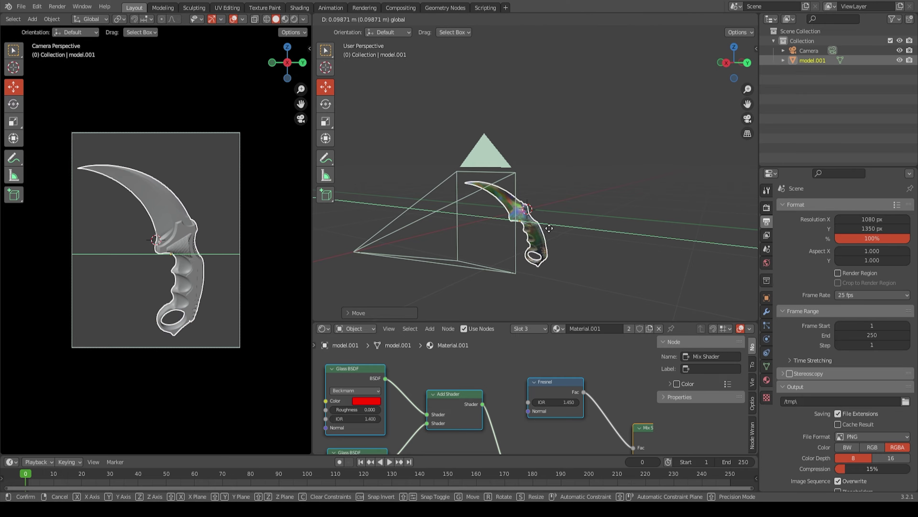
pyautogui.click(505, 271)
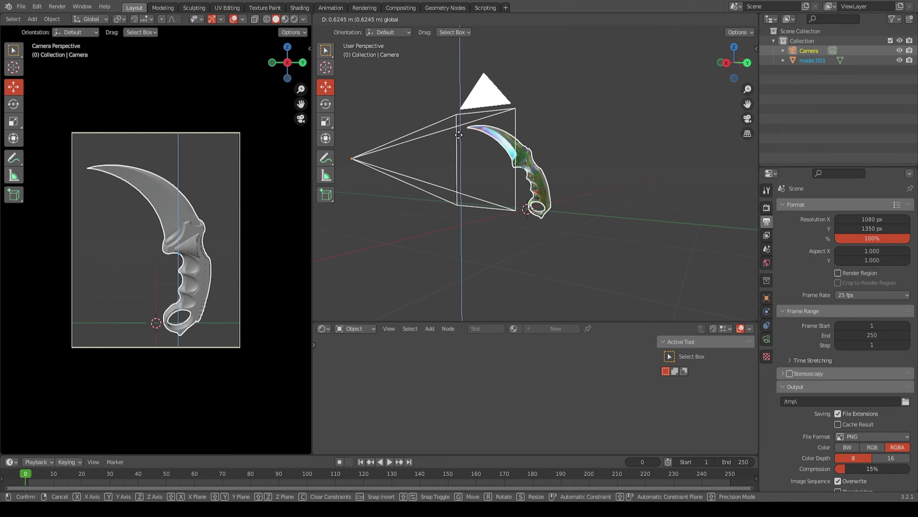
pyautogui.click(457, 130)
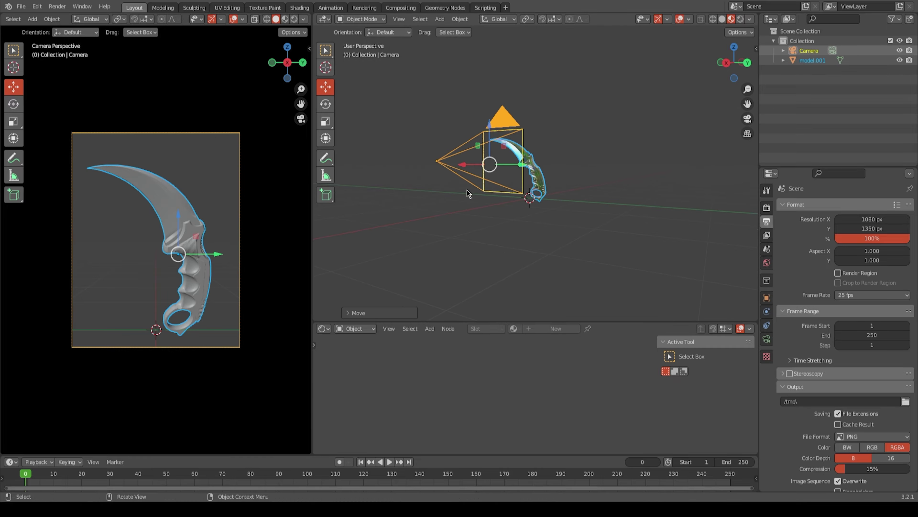
pyautogui.hotkey('alt', 'a')
pyautogui.moveTo(467, 190); pyautogui.dragTo(470, 249, button='middle')
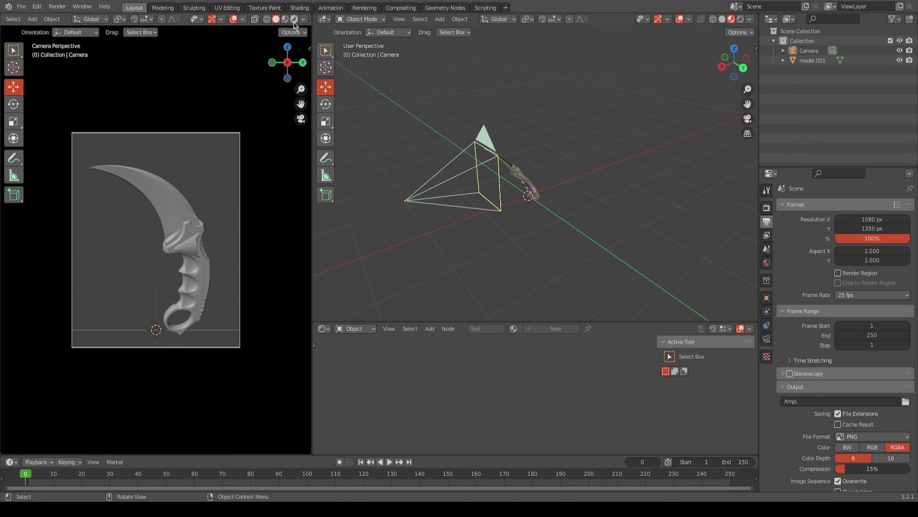
# Step: In the rendered camera view, add an Area light and set its power to 50 W
pyautogui.click(294, 20)
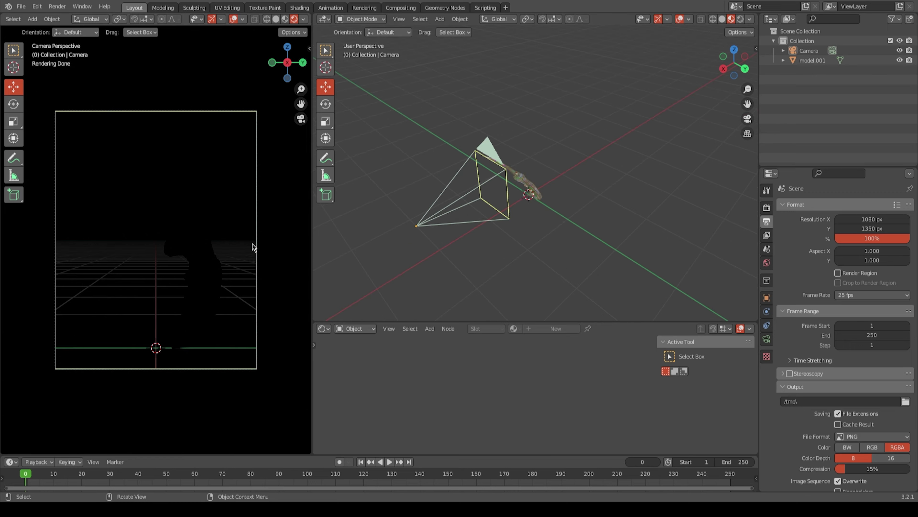
pyautogui.moveTo(397, 246); pyautogui.dragTo(494, 246, button='middle')
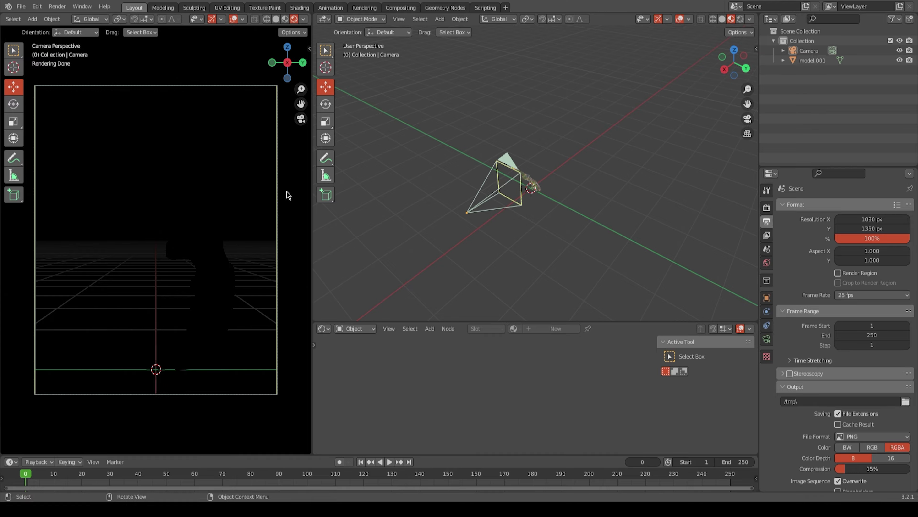
pyautogui.scroll(3, 533, 247)
pyautogui.hotkey('shift', 'a')
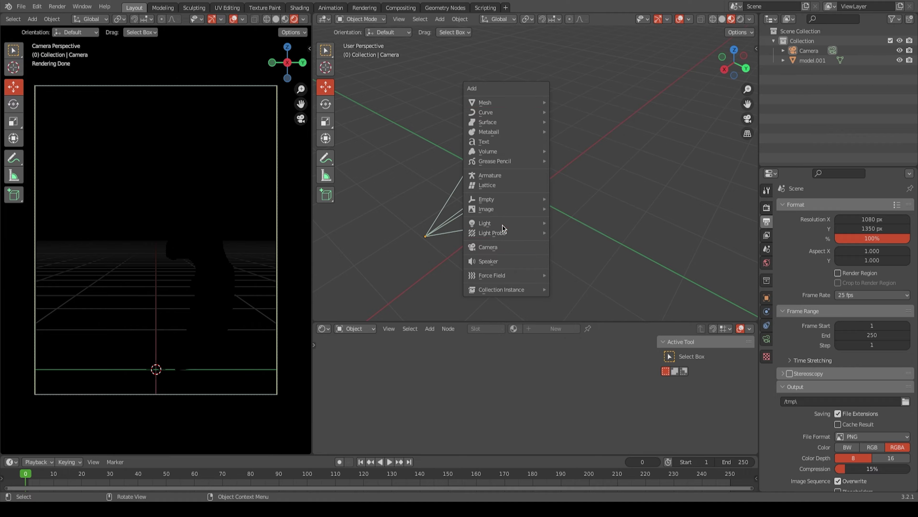
pyautogui.moveTo(495, 223)
pyautogui.click(595, 253)
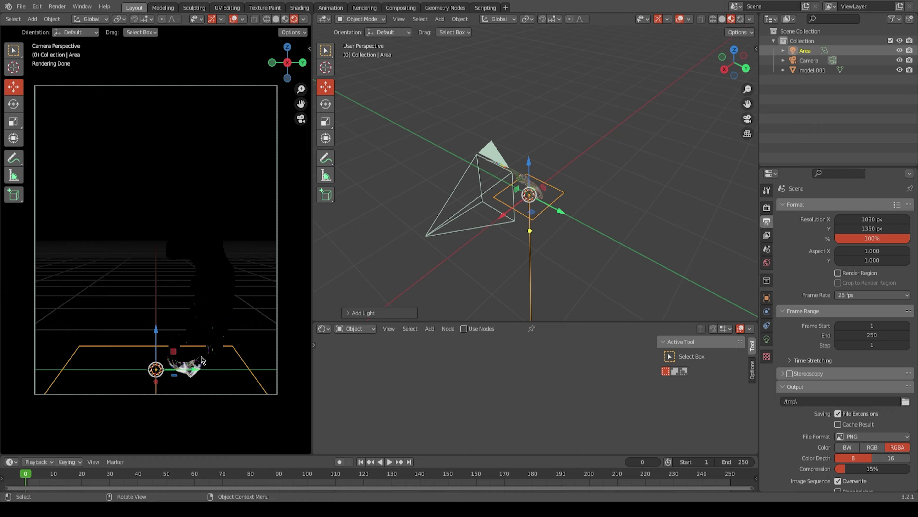
pyautogui.click(766, 339)
pyautogui.click(865, 273)
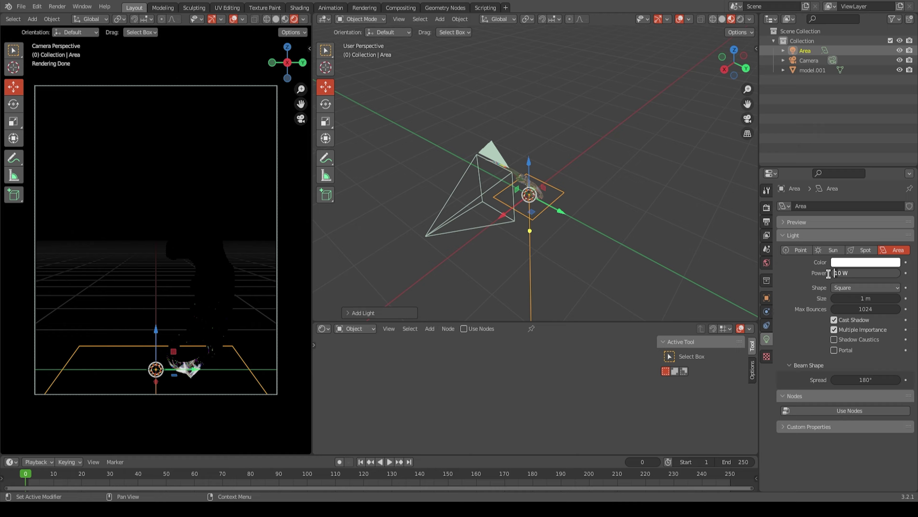
pyautogui.press('Return')
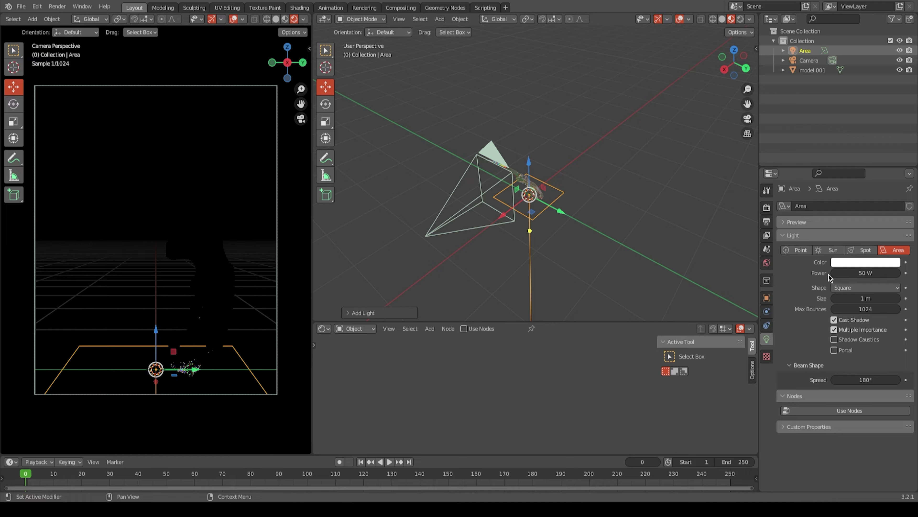
# Step: Rotate the Area light through several angles and settle it upright
pyautogui.click(326, 103)
pyautogui.moveTo(578, 156); pyautogui.dragTo(552, 177, button='middle')
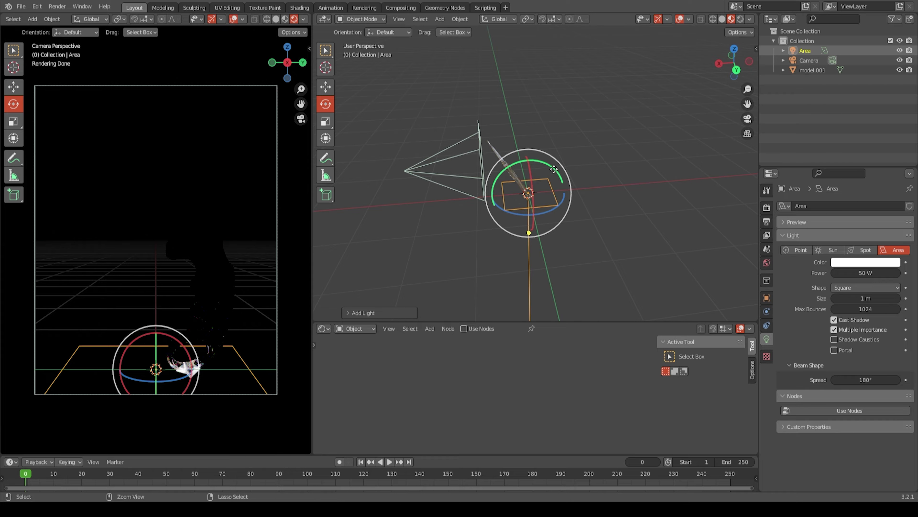
pyautogui.moveTo(551, 177)
pyautogui.mouseDown()
pyautogui.moveTo(578, 197)
pyautogui.moveTo(557, 240)
pyautogui.moveTo(525, 251)
pyautogui.moveTo(480, 238)
pyautogui.mouseUp()
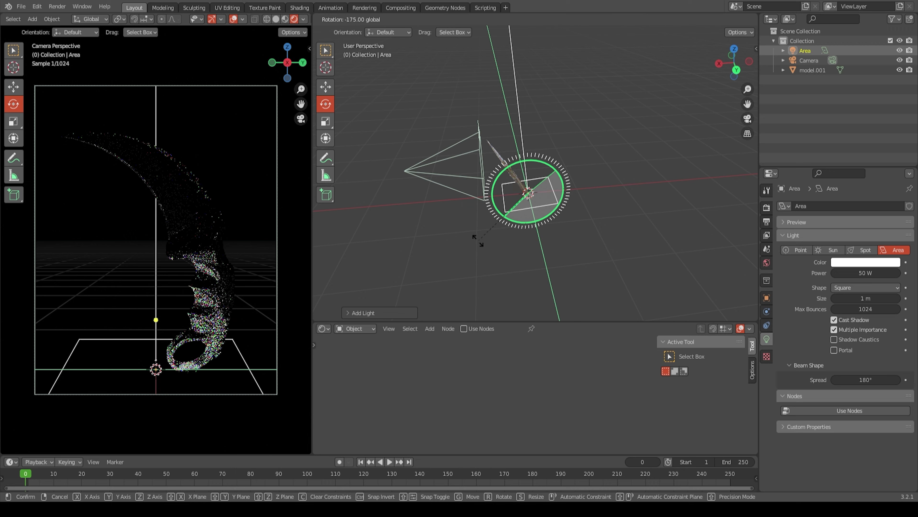
pyautogui.moveTo(480, 237); pyautogui.dragTo(557, 183, button='middle')
pyautogui.moveTo(556, 184)
pyautogui.mouseDown()
pyautogui.moveTo(549, 169)
pyautogui.moveTo(550, 197)
pyautogui.mouseUp()
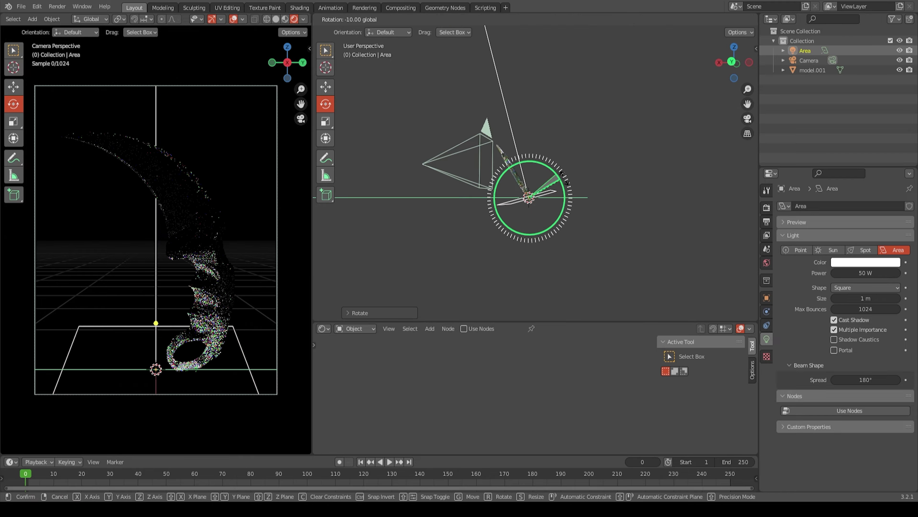
pyautogui.moveTo(549, 197)
pyautogui.mouseDown(button='middle')
pyautogui.moveTo(542, 202)
pyautogui.moveTo(581, 255)
pyautogui.moveTo(523, 203)
pyautogui.mouseUp(button='middle')
# Step: Lower the Area light along the vertical axis and move it beside the knife
pyautogui.click(326, 86)
pyautogui.moveTo(523, 203); pyautogui.dragTo(537, 256)
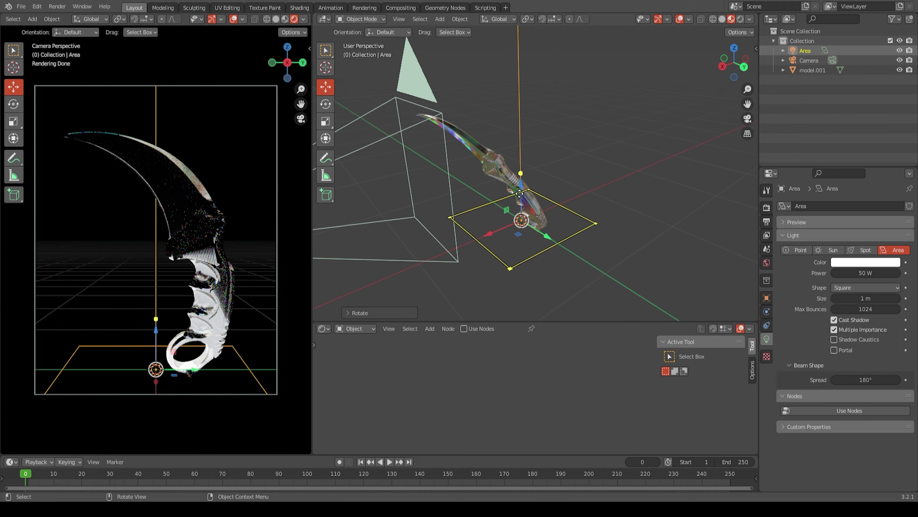
pyautogui.moveTo(537, 257); pyautogui.dragTo(579, 241, button='middle')
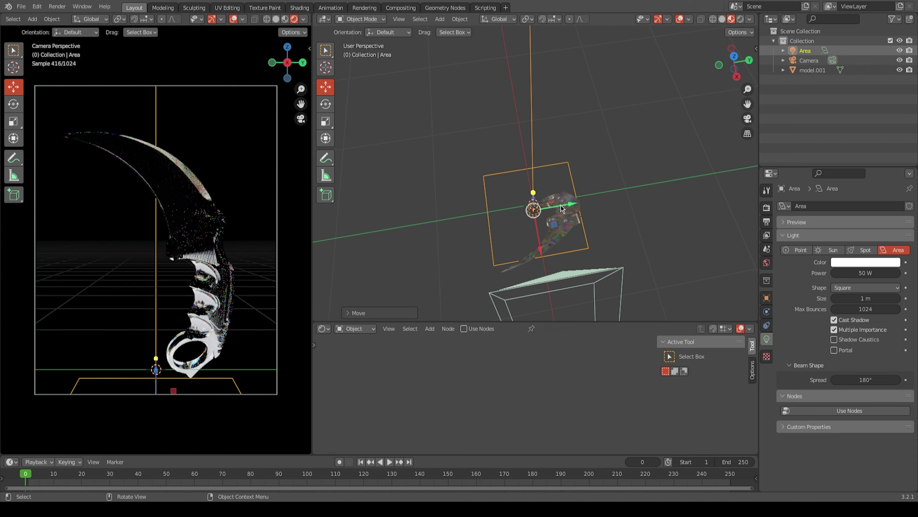
pyautogui.moveTo(573, 204); pyautogui.dragTo(593, 197)
pyautogui.moveTo(593, 197)
pyautogui.mouseDown(button='middle')
pyautogui.moveTo(542, 181)
pyautogui.moveTo(534, 187)
pyautogui.mouseUp(button='middle')
# Step: Tilt the Area light toward the knife, then slide it along its local axis
pyautogui.click(326, 104)
pyautogui.moveTo(533, 188); pyautogui.dragTo(538, 212)
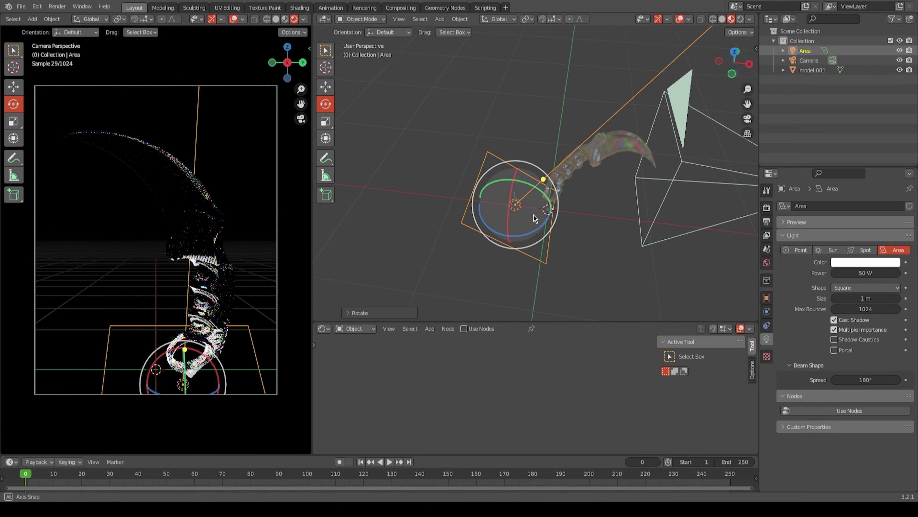
pyautogui.moveTo(534, 215)
pyautogui.mouseDown(button='middle')
pyautogui.moveTo(481, 170)
pyautogui.moveTo(485, 197)
pyautogui.moveTo(478, 151)
pyautogui.mouseUp(button='middle')
pyautogui.click(480, 166)
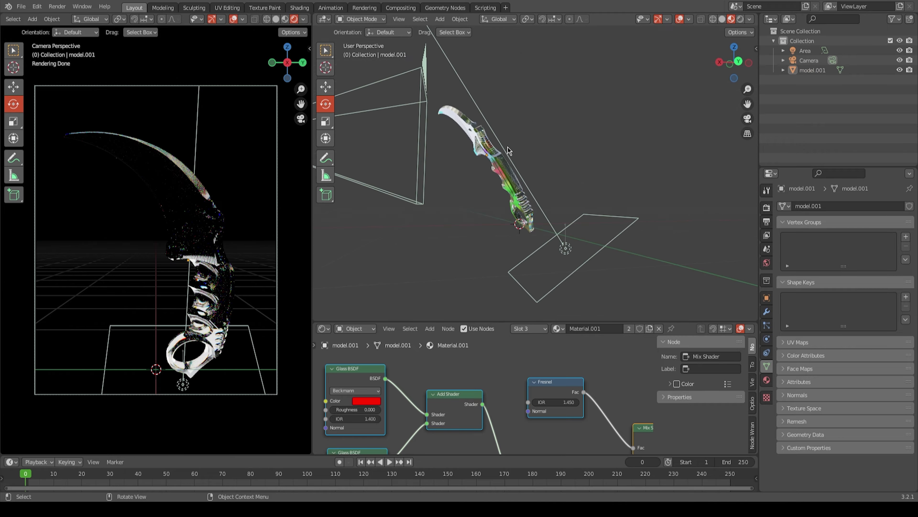
pyautogui.click(478, 151)
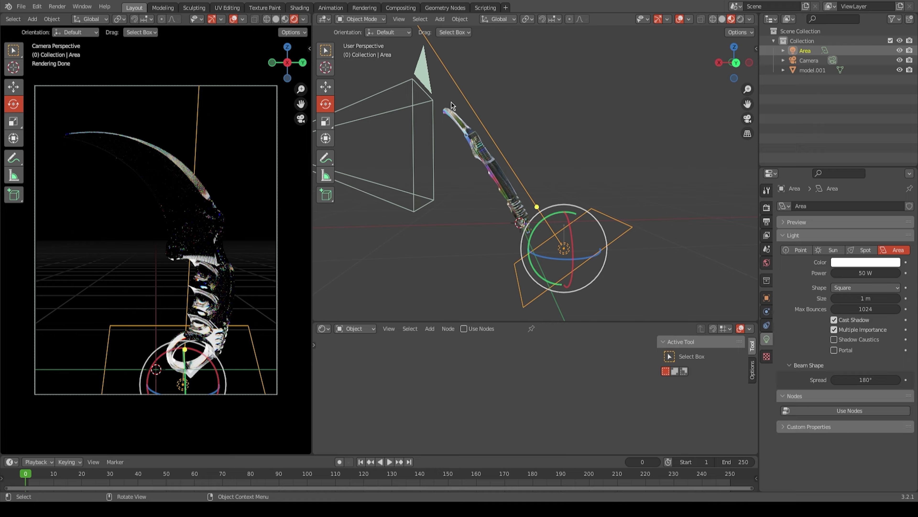
pyautogui.click(326, 86)
pyautogui.moveTo(557, 235); pyautogui.dragTo(571, 241)
pyautogui.moveTo(572, 241)
pyautogui.mouseDown(button='middle')
pyautogui.moveTo(661, 235)
pyautogui.moveTo(513, 193)
pyautogui.moveTo(606, 201)
pyautogui.moveTo(534, 233)
pyautogui.moveTo(545, 262)
pyautogui.mouseUp(button='middle')
# Step: Paste Area.001 beside the blade, tilt it toward the knife and shift it about 0.4 m
pyautogui.hotkey('ctrl', 'v')
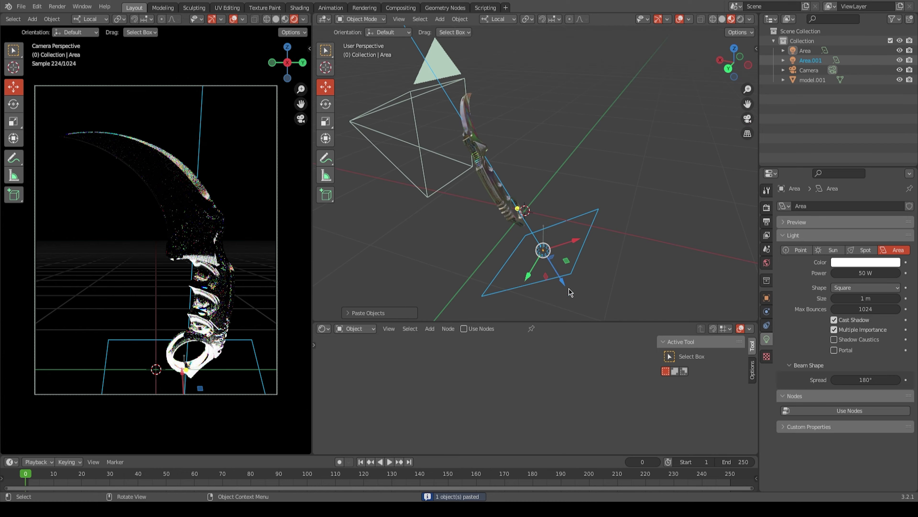
pyautogui.moveTo(544, 263); pyautogui.dragTo(470, 134)
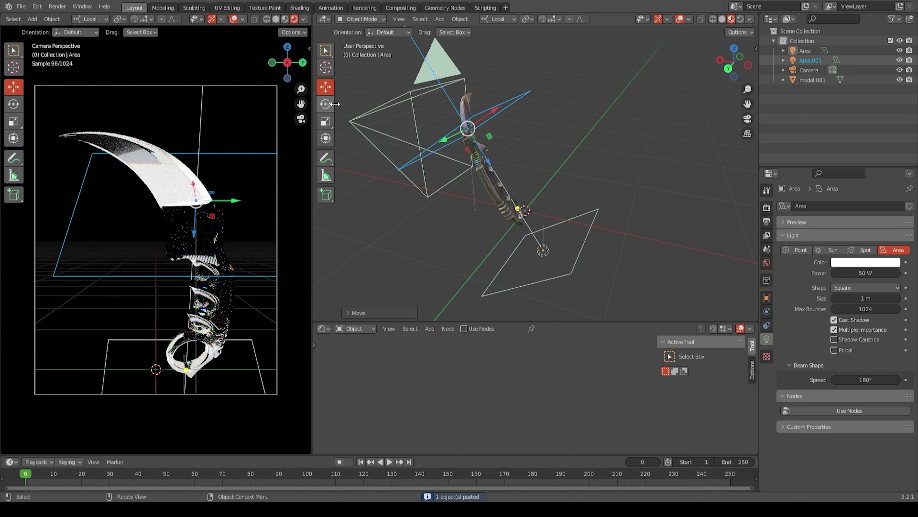
pyautogui.moveTo(358, 119); pyautogui.dragTo(404, 123, button='middle')
pyautogui.click(325, 104)
pyautogui.moveTo(484, 144); pyautogui.dragTo(358, 96)
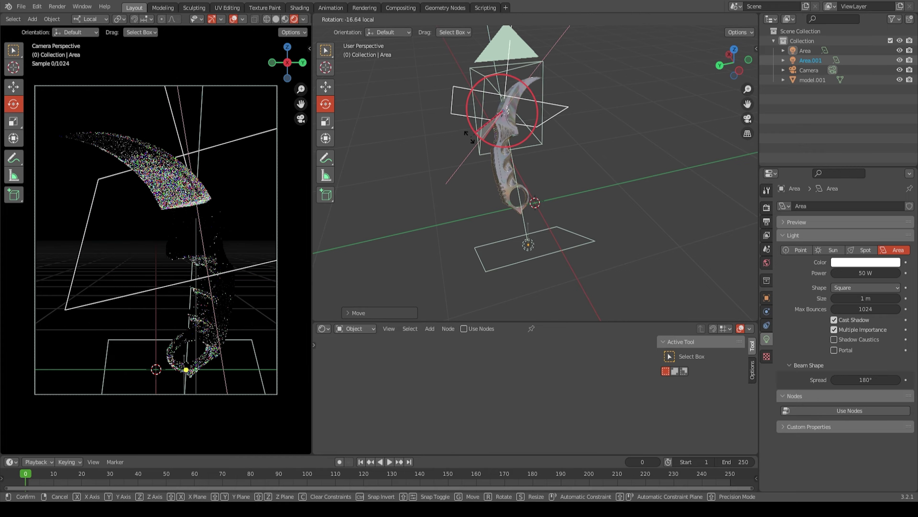
pyautogui.click(325, 87)
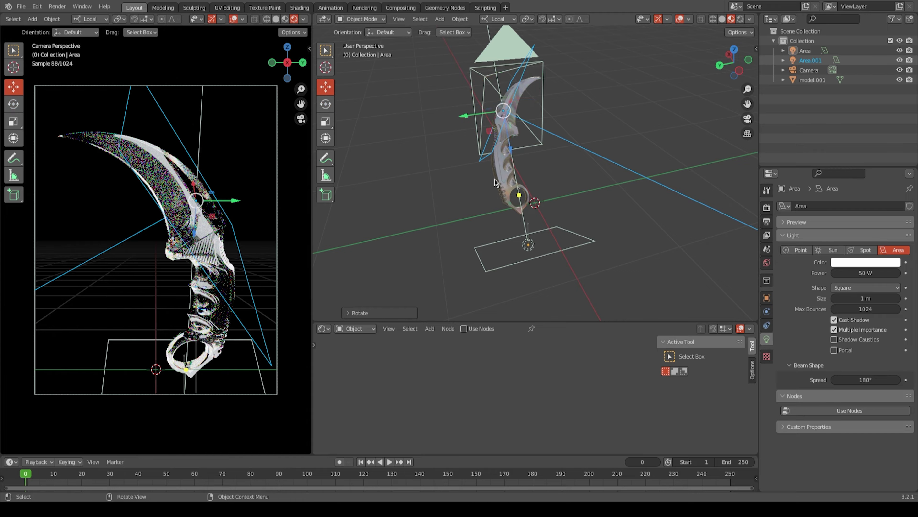
pyautogui.moveTo(361, 94); pyautogui.dragTo(503, 63, button='middle')
pyautogui.click(516, 109)
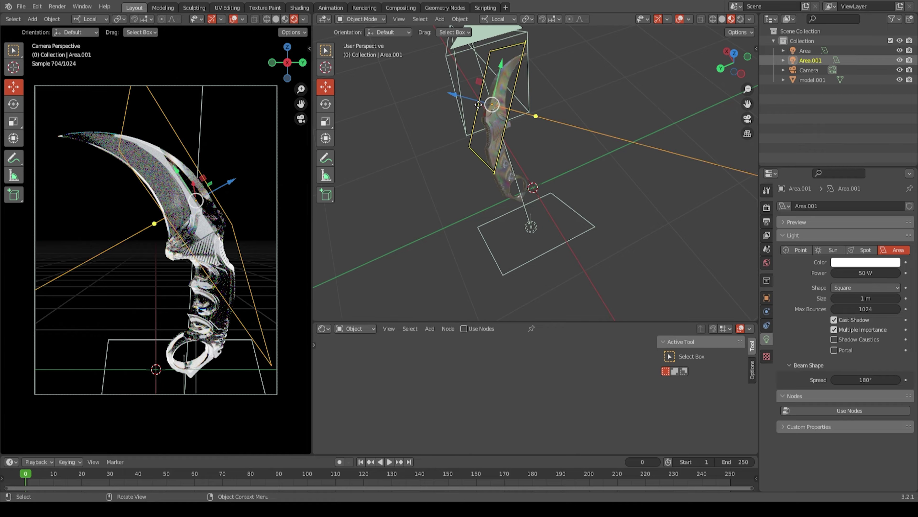
pyautogui.moveTo(478, 105); pyautogui.dragTo(426, 102)
pyautogui.click(426, 102)
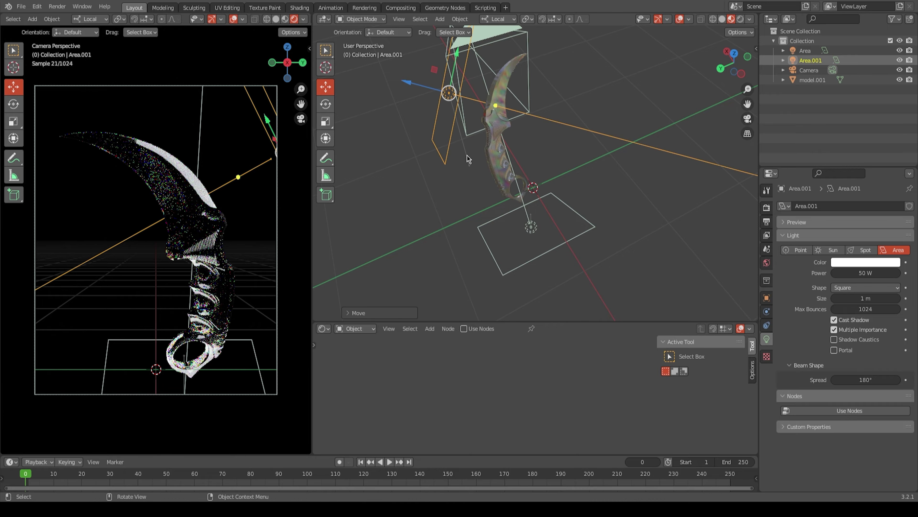
pyautogui.moveTo(426, 103); pyautogui.dragTo(592, 159, button='middle')
# Step: Copy and paste a third light, Area.002, moving it up-left and rotating it beside the blade
pyautogui.hotkey('ctrl', 'c')
pyautogui.hotkey('ctrl', 'v')
pyautogui.press('g')
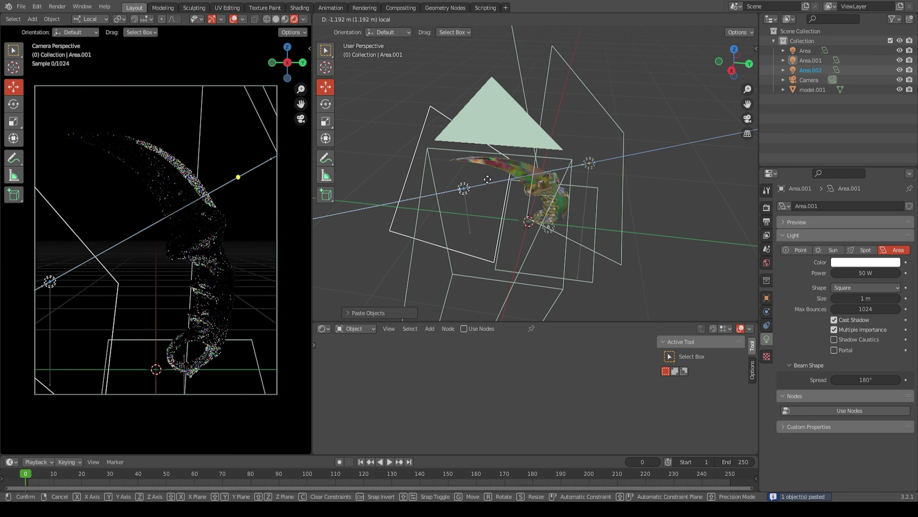
pyautogui.click(503, 187)
pyautogui.moveTo(502, 186); pyautogui.dragTo(532, 195, button='middle')
pyautogui.moveTo(486, 189)
pyautogui.mouseDown()
pyautogui.moveTo(435, 162)
pyautogui.moveTo(411, 178)
pyautogui.mouseUp()
pyautogui.hotkey('shift', 'space')
pyautogui.press('r')
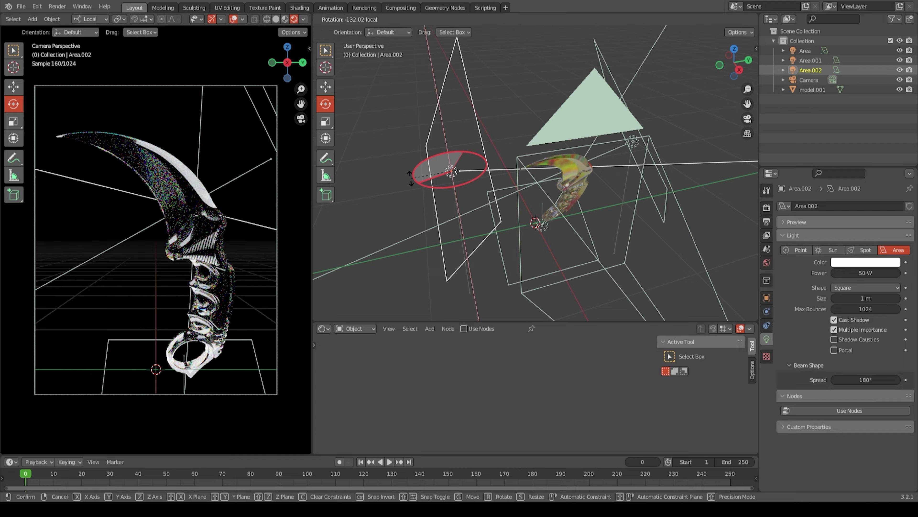
pyautogui.click(410, 178)
pyautogui.moveTo(410, 178); pyautogui.dragTo(476, 232, button='middle')
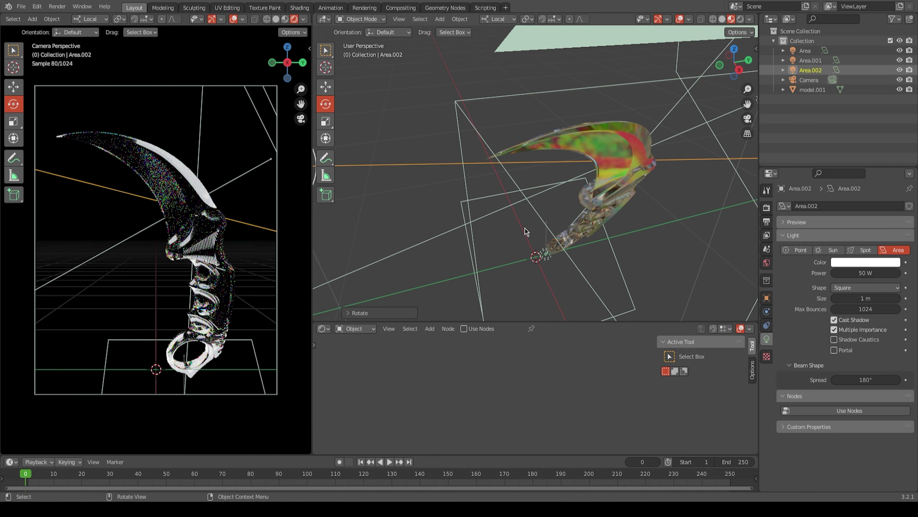
pyautogui.scroll(2, 236, 180)
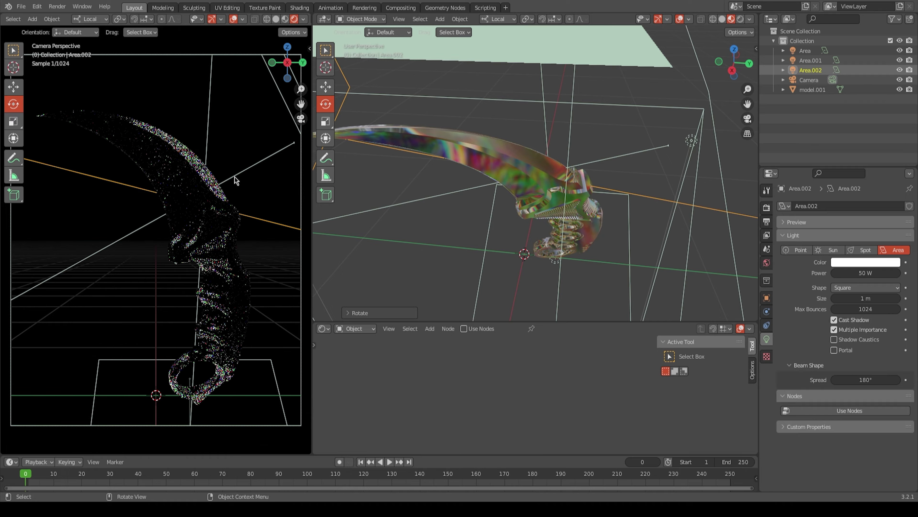
pyautogui.click(235, 180)
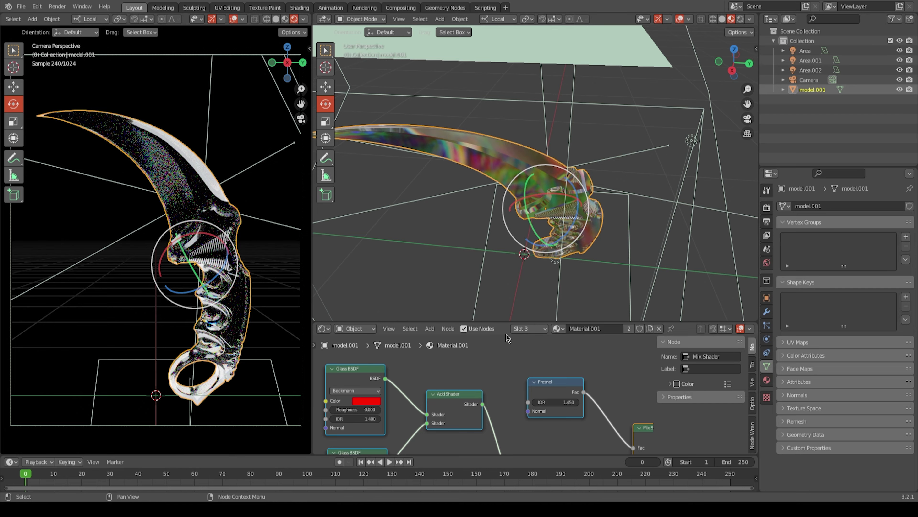
# Step: Connect the Mix Shader to the Material Output's Surface input
pyautogui.click(529, 328)
pyautogui.scroll(-2, 592, 413)
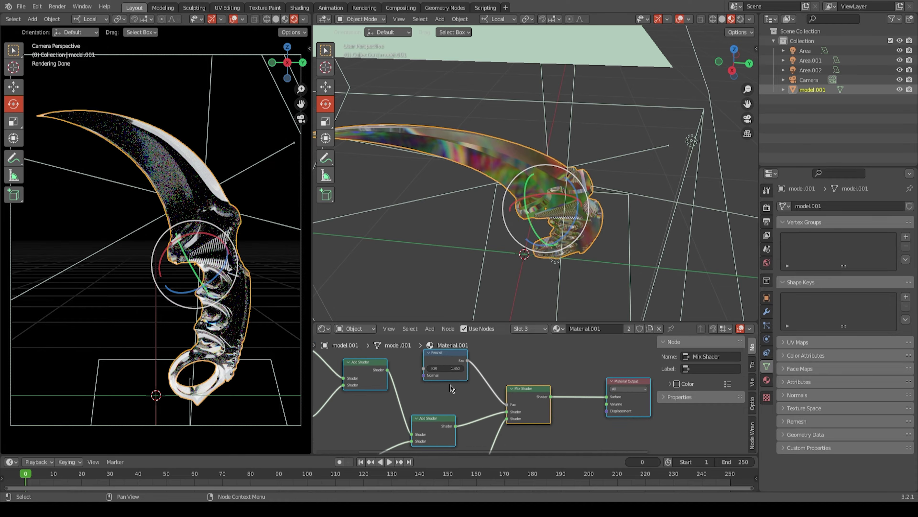
pyautogui.scroll(-1, 589, 406)
pyautogui.moveTo(577, 394); pyautogui.dragTo(632, 394)
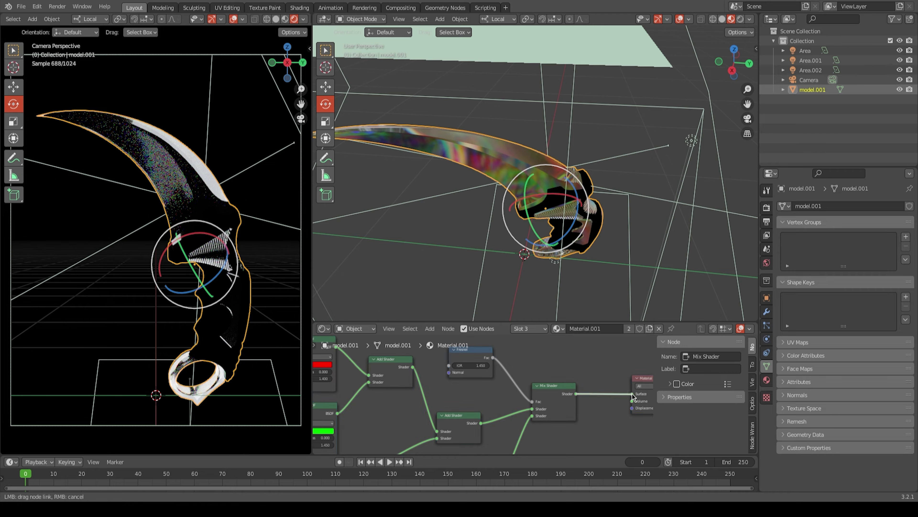
# Step: In material slot karam.001, adjust the Fresnel IOR until it reads 3.950
pyautogui.click(529, 328)
pyautogui.click(528, 359)
pyautogui.click(529, 328)
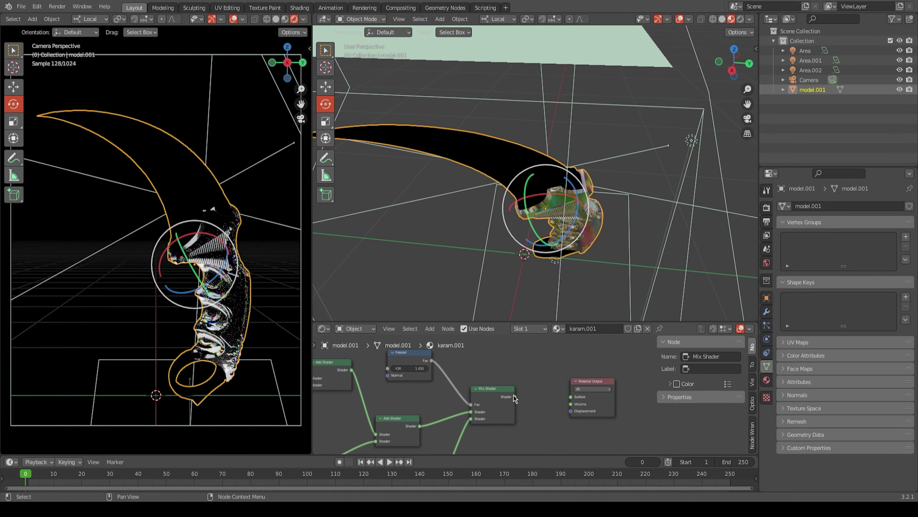
pyautogui.click(528, 349)
pyautogui.moveTo(439, 355); pyautogui.dragTo(461, 355)
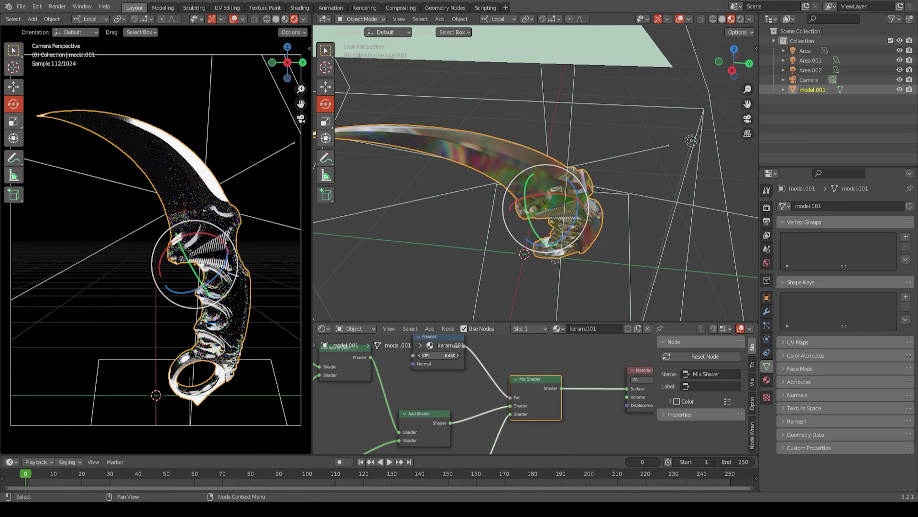
pyautogui.moveTo(452, 355); pyautogui.dragTo(419, 355)
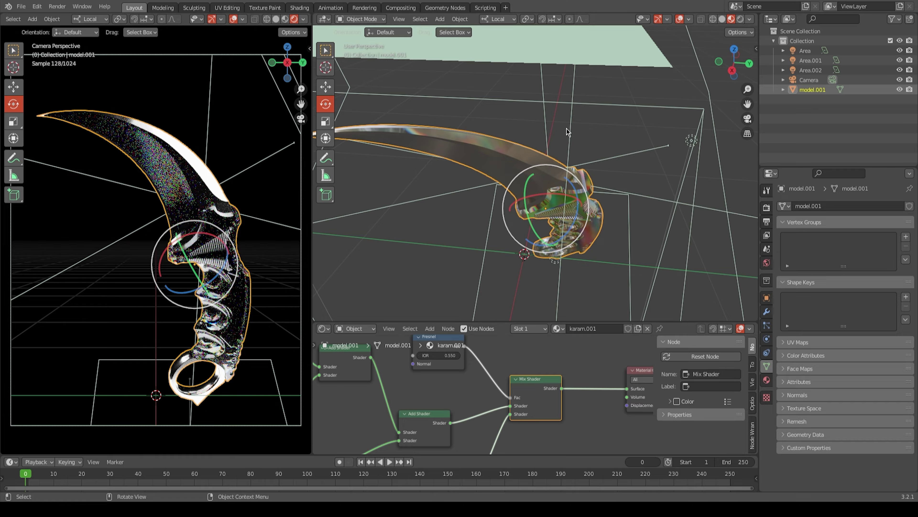
pyautogui.moveTo(442, 170); pyautogui.dragTo(457, 181, button='middle')
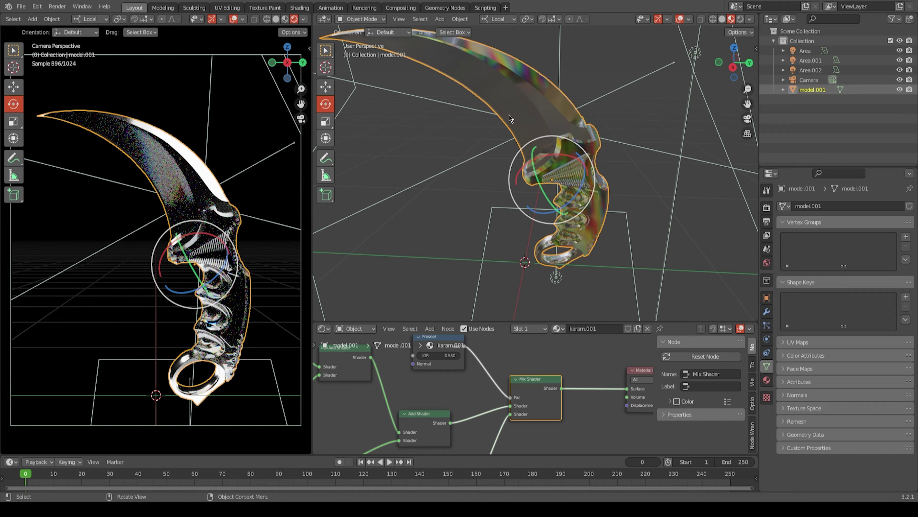
pyautogui.moveTo(439, 355); pyautogui.dragTo(449, 355)
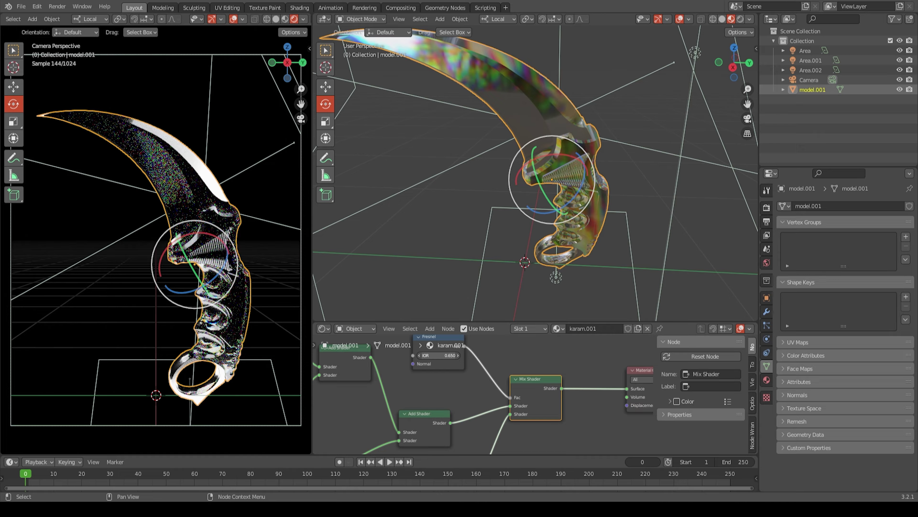
pyautogui.hotkey('ctrl', 'z')
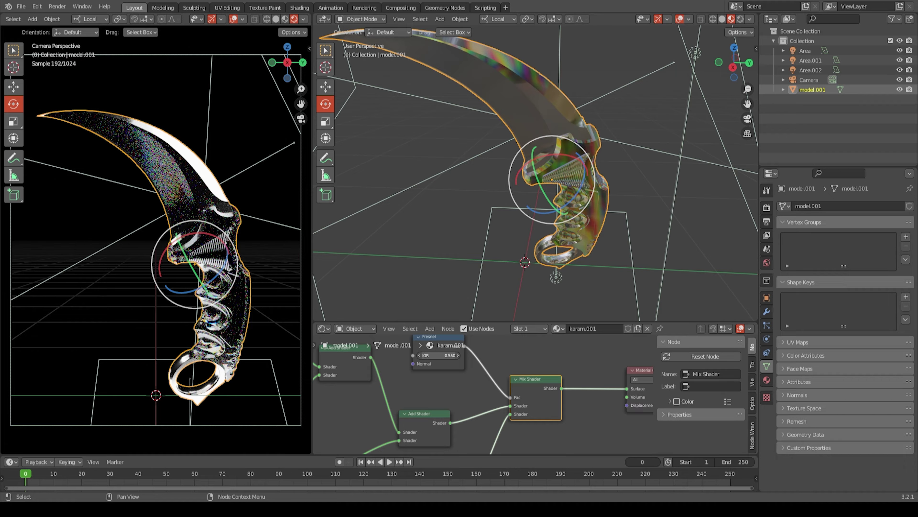
pyautogui.moveTo(440, 355); pyautogui.dragTo(461, 354)
pyautogui.moveTo(542, 181); pyautogui.dragTo(615, 163, button='middle')
pyautogui.scroll(-2, 130, 102)
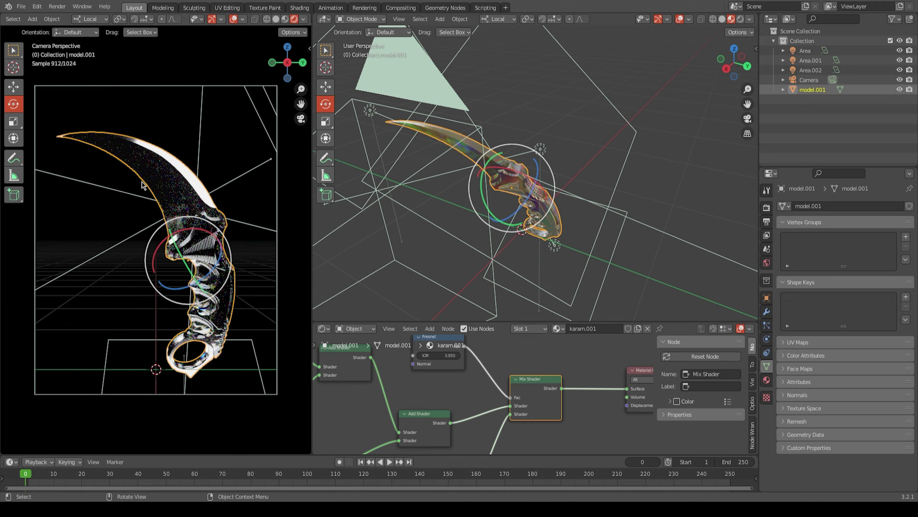
# Step: With the camera selected, set the Render Engine to Cycles
pyautogui.click(178, 84)
pyautogui.click(774, 207)
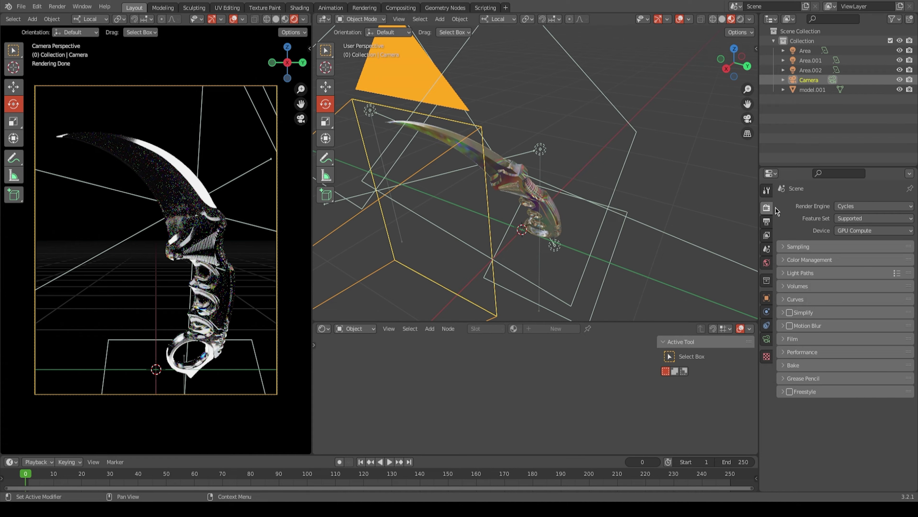
pyautogui.click(858, 205)
pyautogui.click(861, 219)
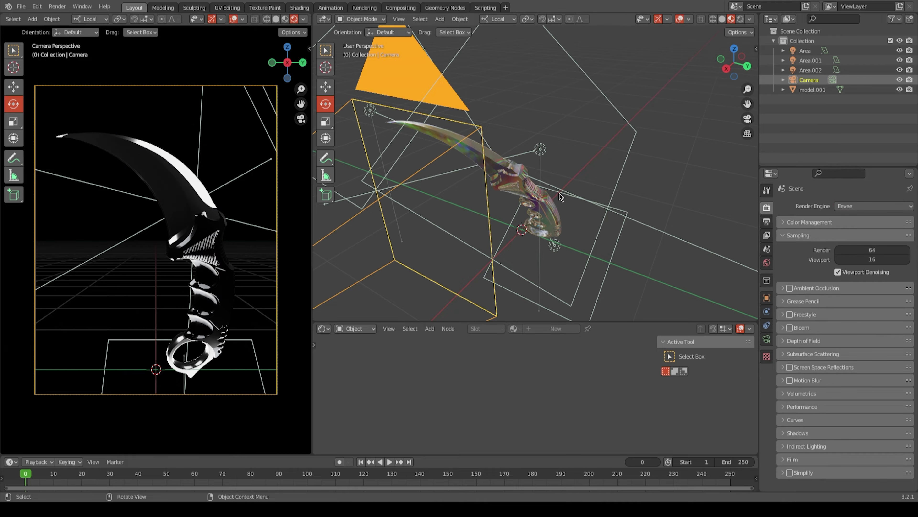
pyautogui.click(866, 206)
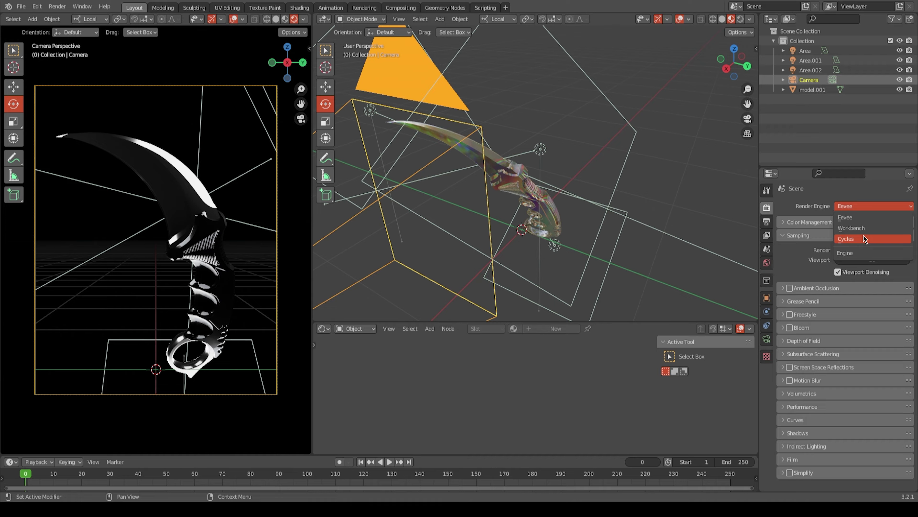
pyautogui.click(863, 238)
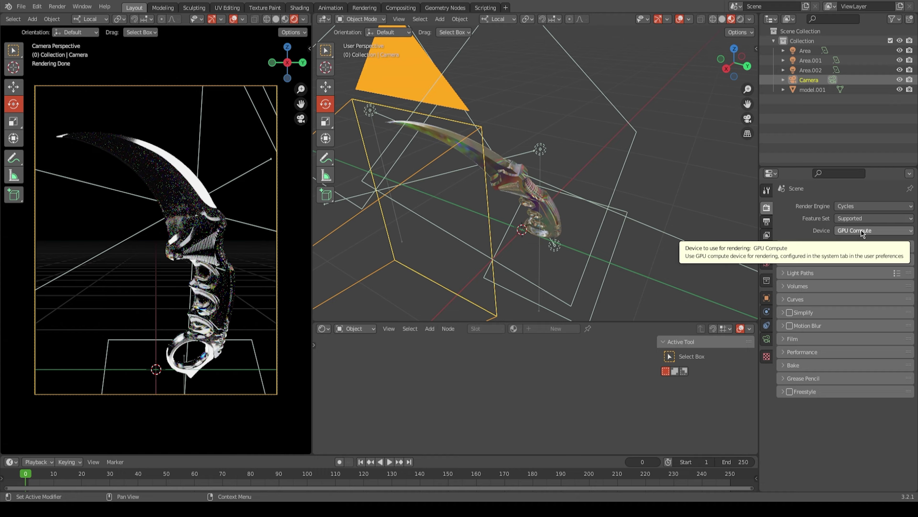
# Step: Enable Film > Transparent, hide viewport overlays, and expand the Sampling settings
pyautogui.click(807, 342)
pyautogui.click(796, 409)
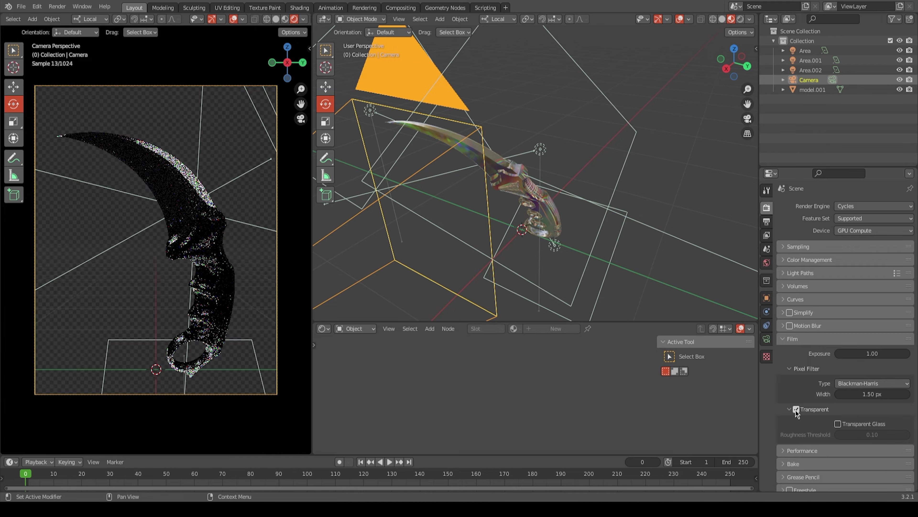
pyautogui.click(233, 18)
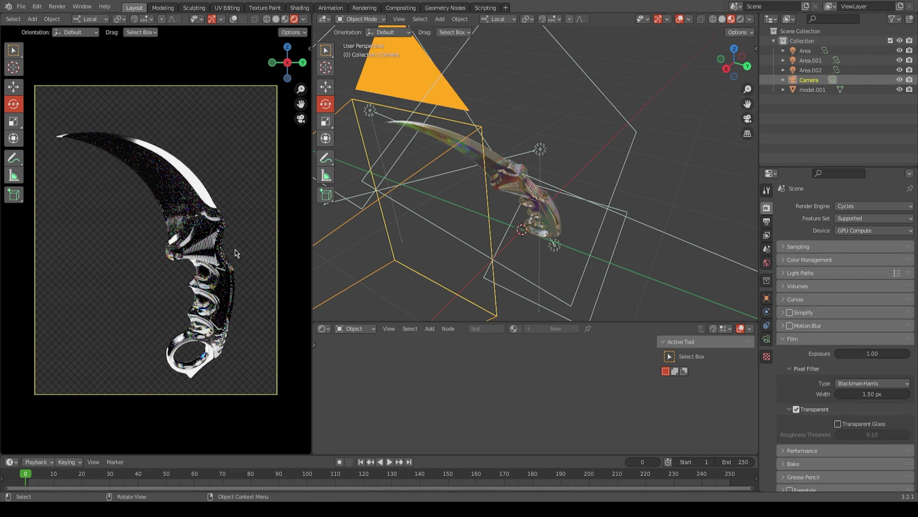
pyautogui.click(807, 247)
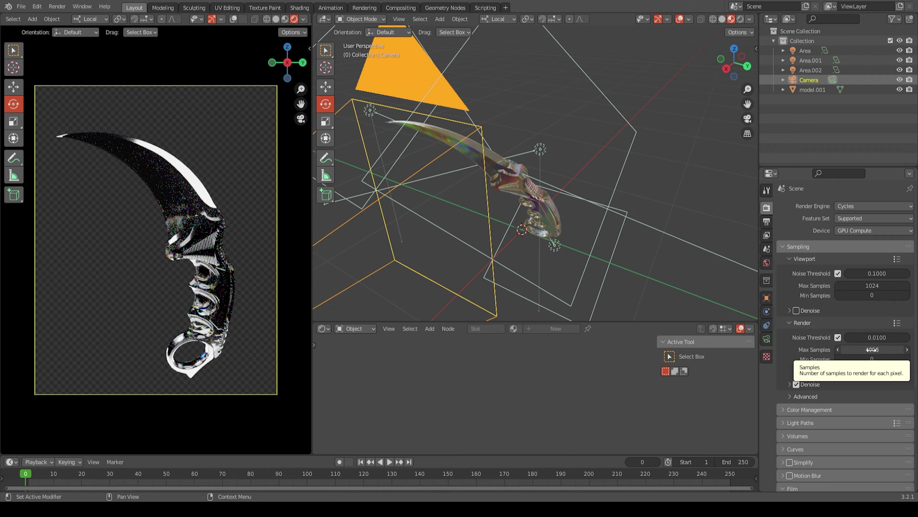
pyautogui.scroll(-2, 216, 226)
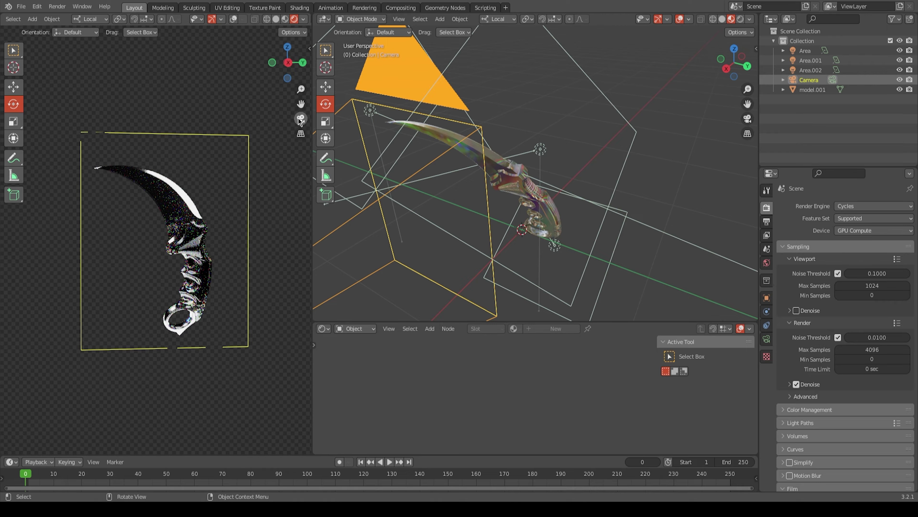
pyautogui.scroll(2, 234, 173)
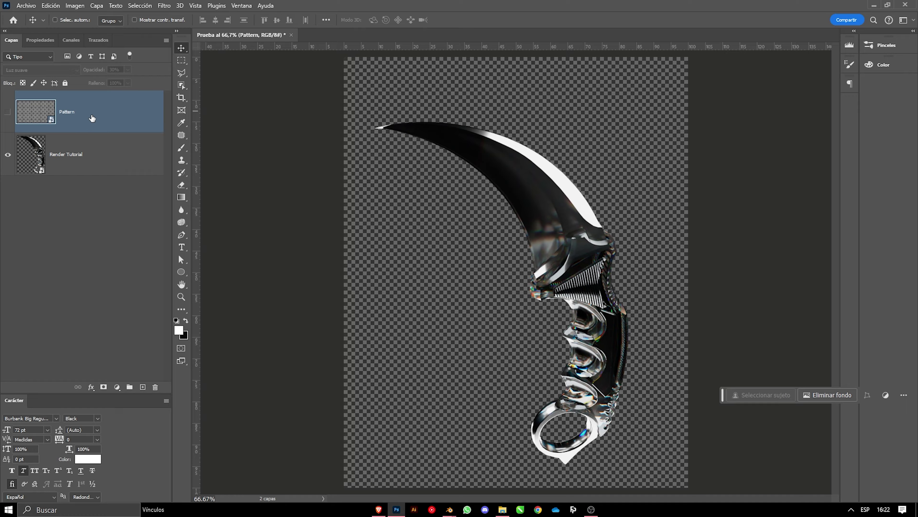
pyautogui.click(7, 113)
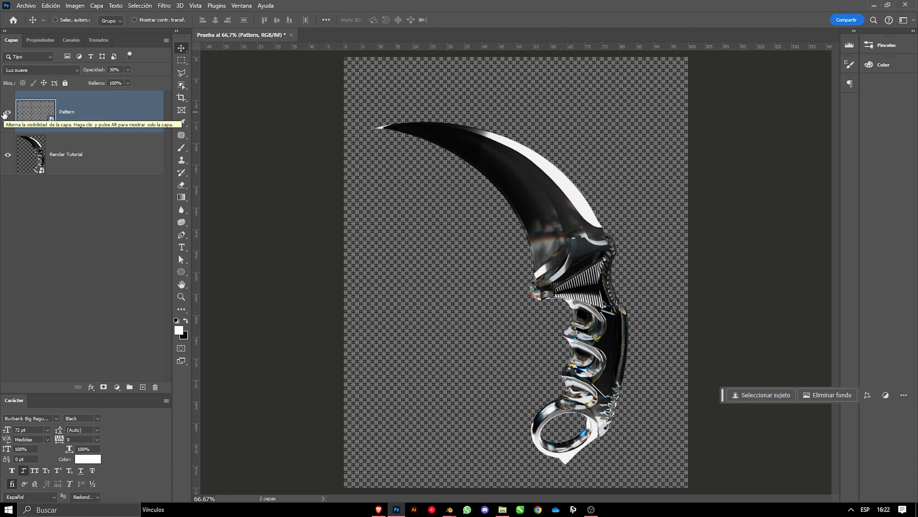
pyautogui.click(6, 113)
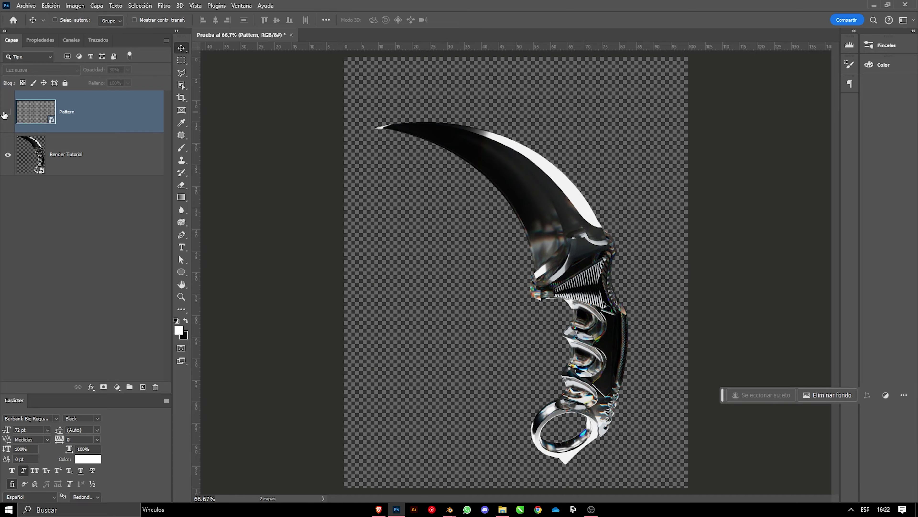
pyautogui.click(63, 149)
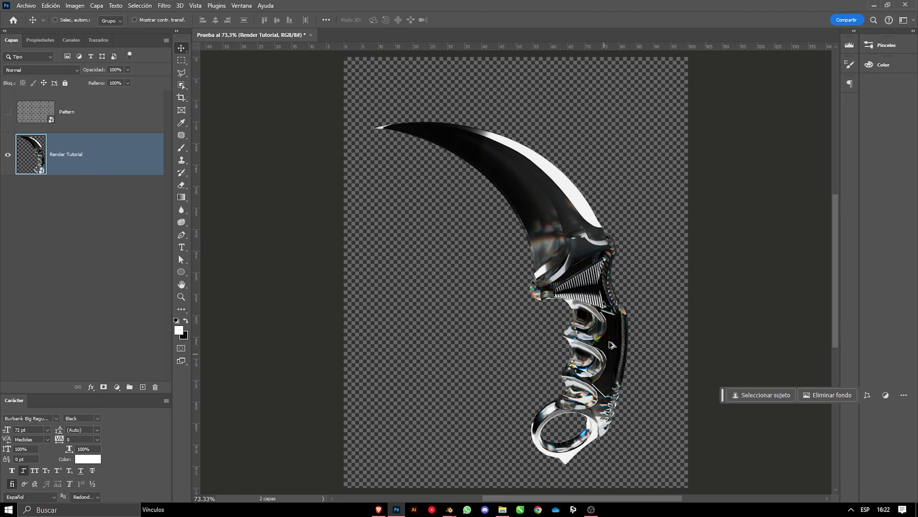
pyautogui.keyDown('alt'); pyautogui.scroll(3, 498, 279); pyautogui.keyUp('alt')
pyautogui.moveTo(510, 253)
pyautogui.mouseDown()
pyautogui.moveTo(510, 341)
pyautogui.moveTo(490, 279)
pyautogui.mouseUp()
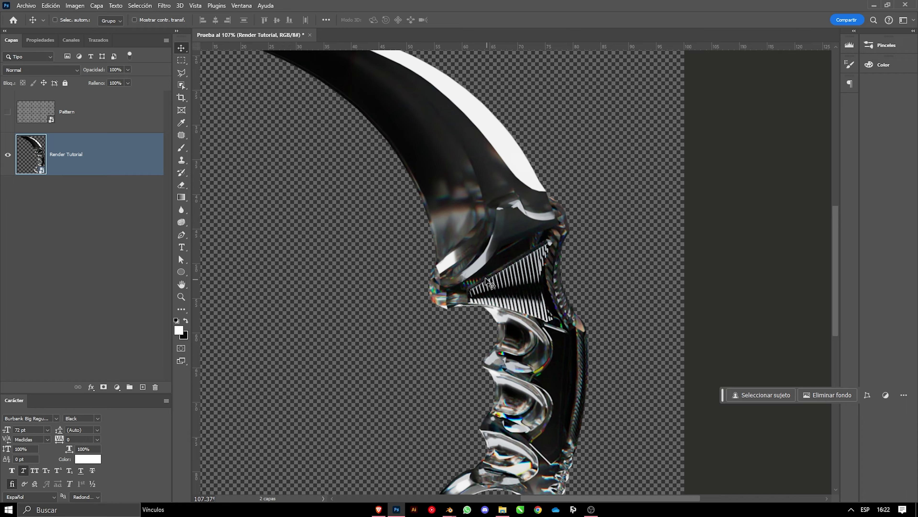
pyautogui.keyDown('alt'); pyautogui.scroll(-3, 534, 457); pyautogui.keyUp('alt')
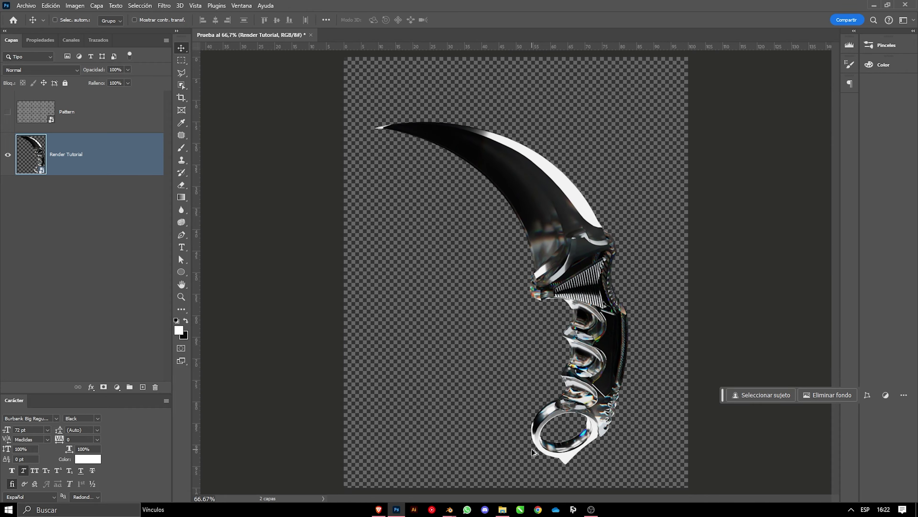
pyautogui.moveTo(619, 413); pyautogui.dragTo(536, 380)
pyautogui.keyDown('alt'); pyautogui.scroll(-2, 536, 380); pyautogui.keyUp('alt')
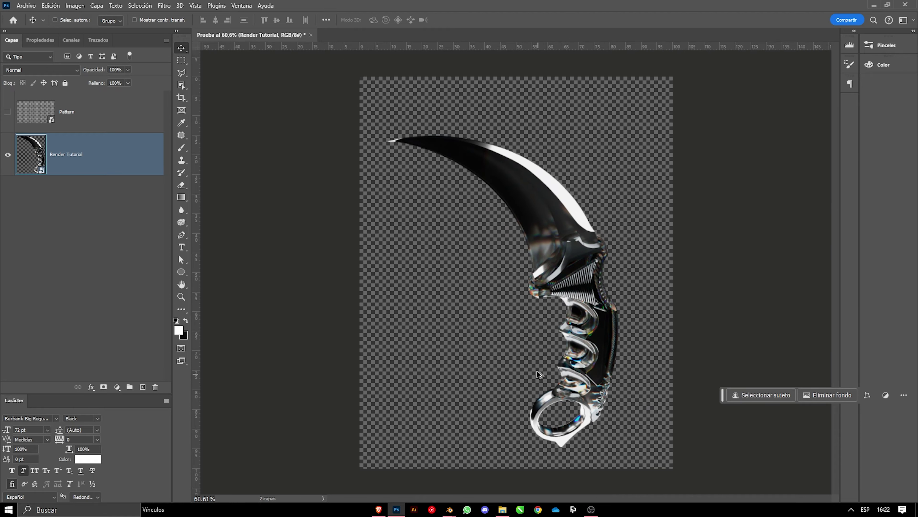
pyautogui.keyDown('alt'); pyautogui.scroll(1, 541, 369); pyautogui.keyUp('alt')
pyautogui.keyDown('alt'); pyautogui.scroll(1, 543, 360); pyautogui.keyUp('alt')
# Step: Add a #121212 Solid Color fill, 'Relleno de color 1', below the Render Tutorial layer
pyautogui.click(117, 387)
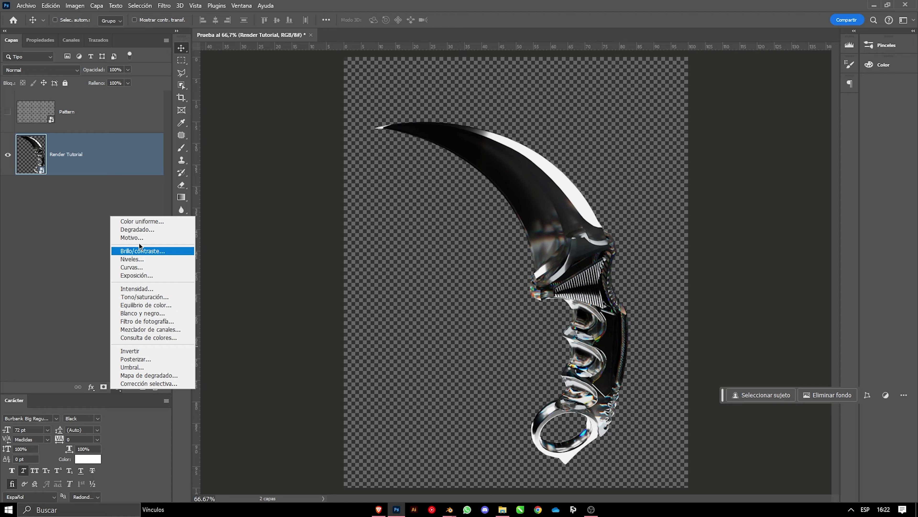
pyautogui.click(141, 224)
pyautogui.write('121212')
pyautogui.press('Tab')
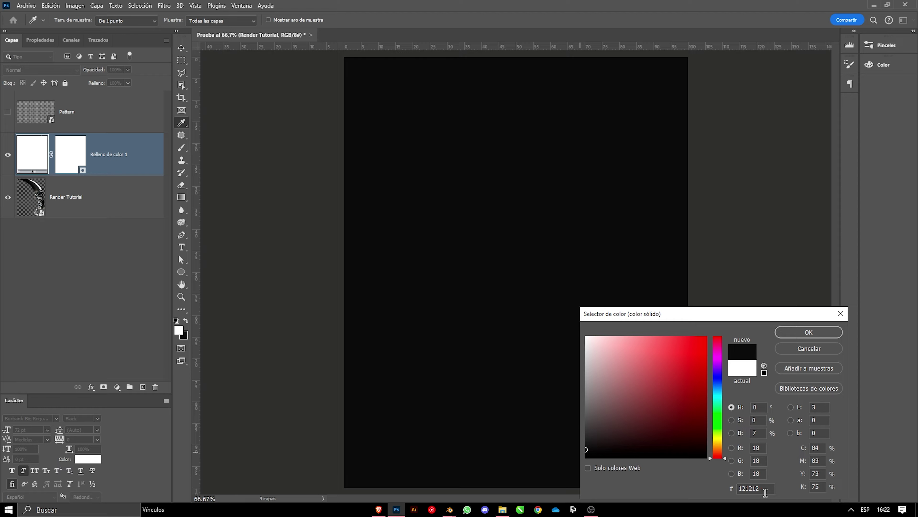
pyautogui.click(798, 336)
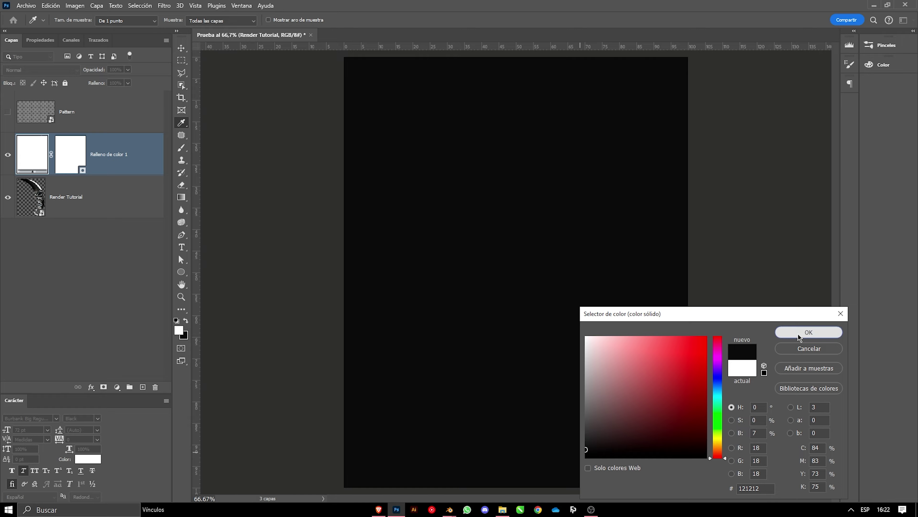
pyautogui.moveTo(147, 165); pyautogui.dragTo(146, 208)
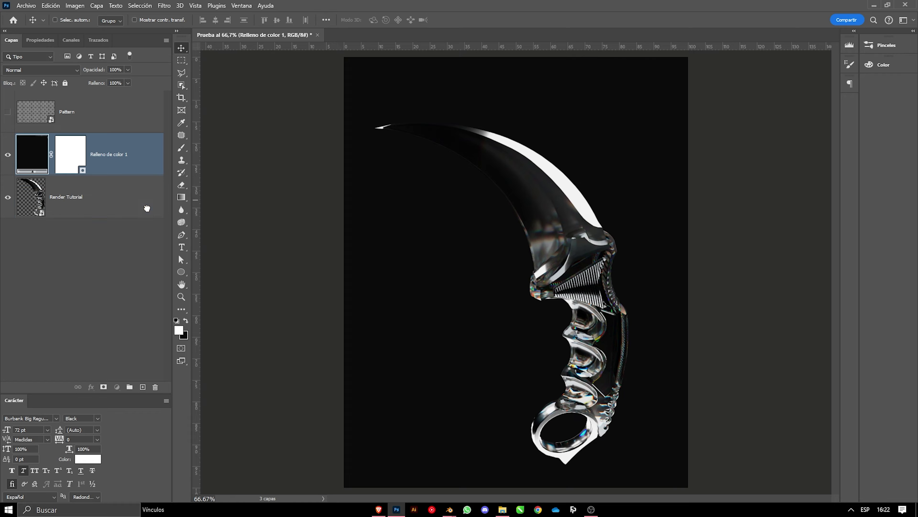
pyautogui.click(134, 159)
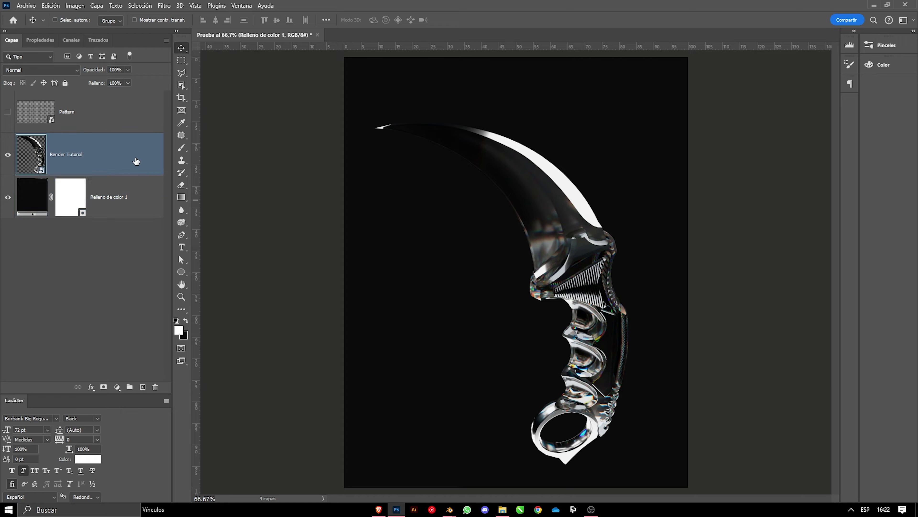
# Step: Add a d9d8d8 Solid Color fill above the dark fill and invert its mask to black
pyautogui.click(119, 197)
pyautogui.click(116, 387)
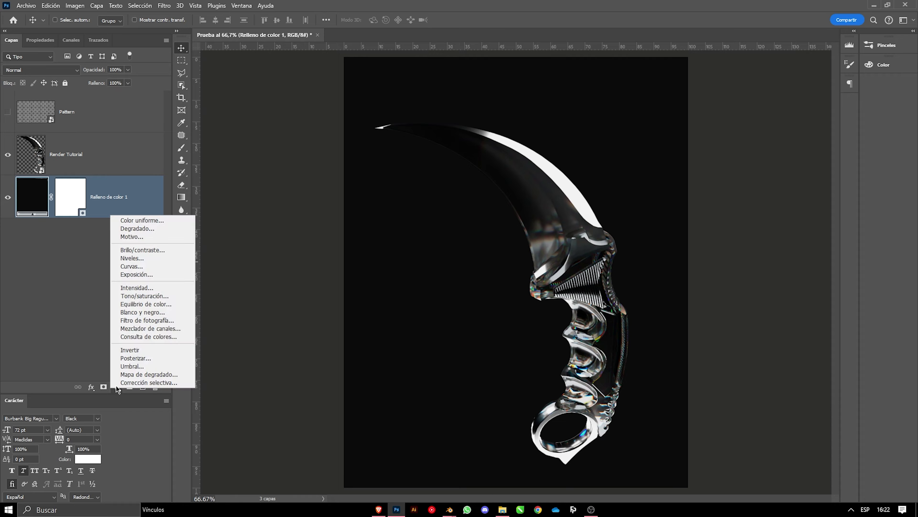
pyautogui.click(145, 221)
pyautogui.moveTo(673, 379); pyautogui.dragTo(554, 358)
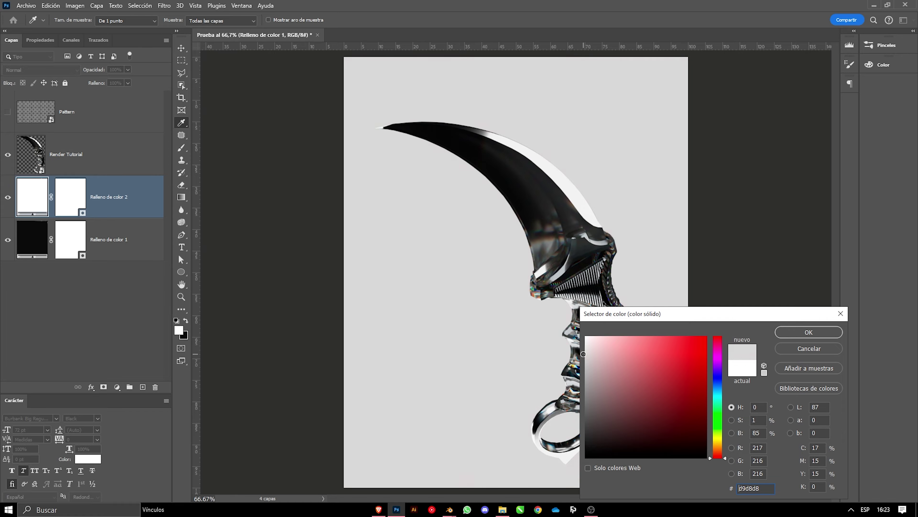
pyautogui.press('Return')
pyautogui.click(72, 198)
pyautogui.hotkey('ctrl', 'i')
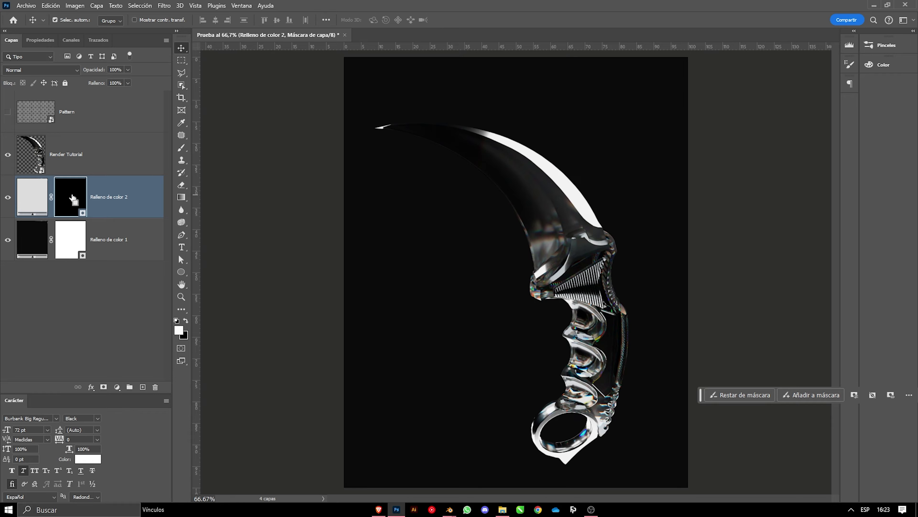
pyautogui.press('b')
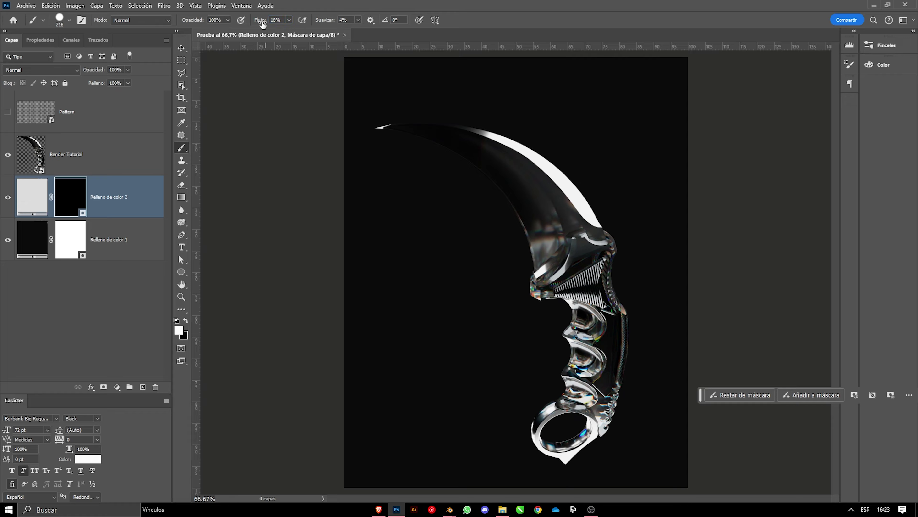
# Step: Paint soft white glow on the grey fill's mask behind the guard, handle and blade
pyautogui.moveTo(569, 253)
pyautogui.keyDown('alt'); pyautogui.mouseDown(button='right')
pyautogui.moveTo(566, 105)
pyautogui.moveTo(585, 105)
pyautogui.mouseUp(button='right'); pyautogui.keyUp('alt')
pyautogui.click(574, 265)
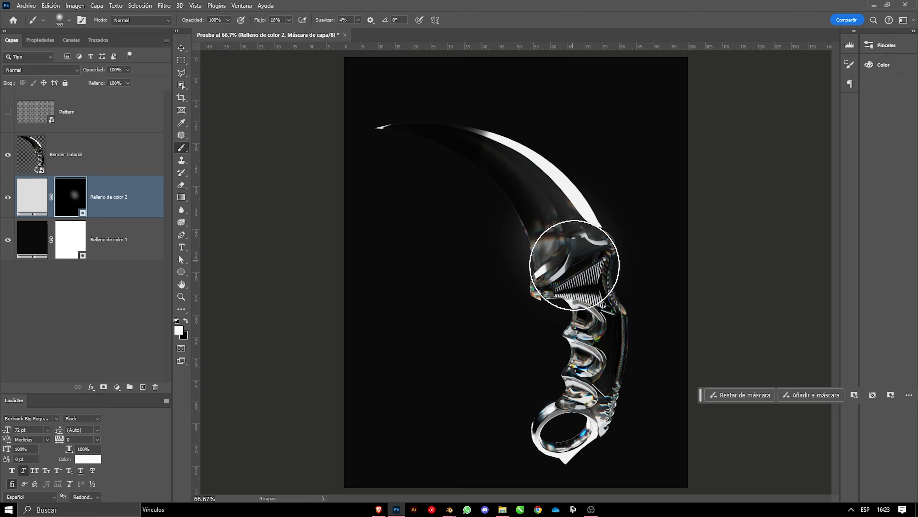
pyautogui.moveTo(574, 265)
pyautogui.mouseDown()
pyautogui.moveTo(605, 365)
pyautogui.moveTo(580, 423)
pyautogui.mouseUp()
pyautogui.keyDown('alt'); pyautogui.moveTo(581, 302); pyautogui.dragTo(600, 302, button='right'); pyautogui.keyUp('alt')
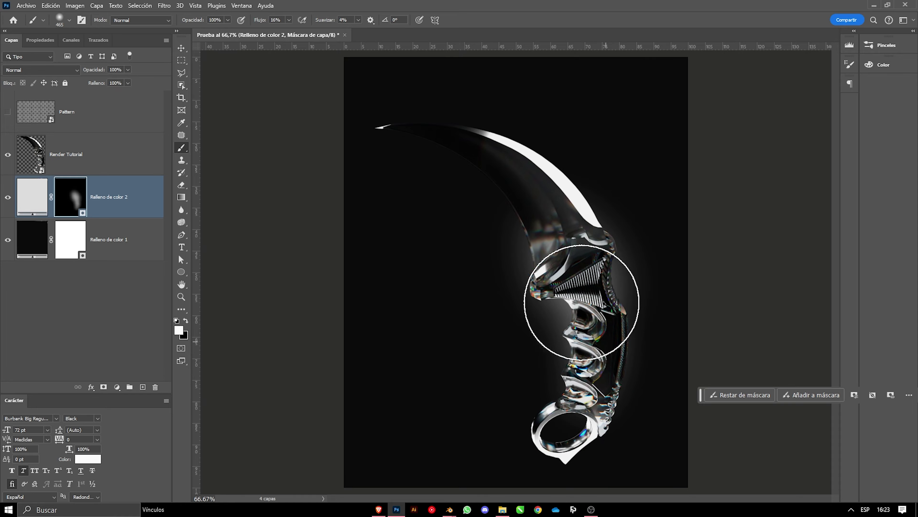
pyautogui.keyDown('alt'); pyautogui.moveTo(550, 175); pyautogui.dragTo(521, 174, button='right'); pyautogui.keyUp('alt')
pyautogui.moveTo(512, 175); pyautogui.dragTo(484, 160)
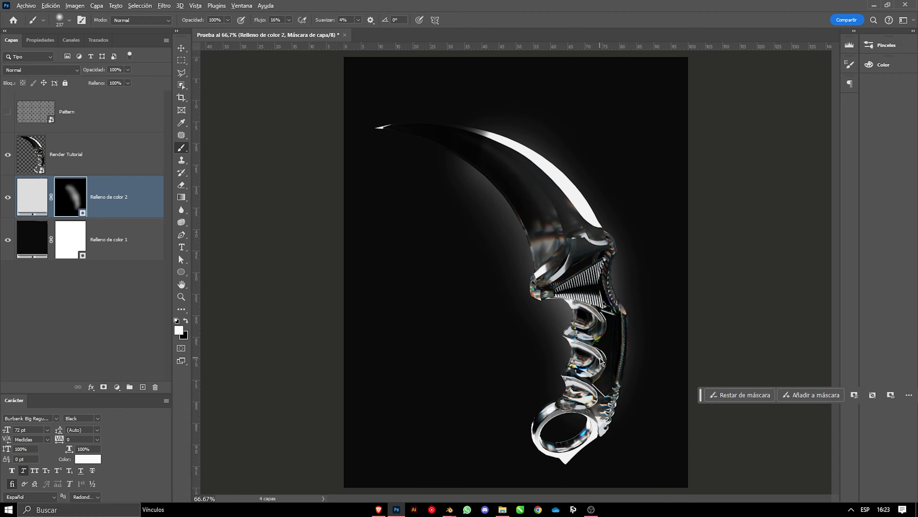
# Step: Brighten the glow around the guard and ring, then switch to black for touch-ups
pyautogui.keyDown('alt'); pyautogui.moveTo(593, 391); pyautogui.dragTo(584, 391, button='right'); pyautogui.keyUp('alt')
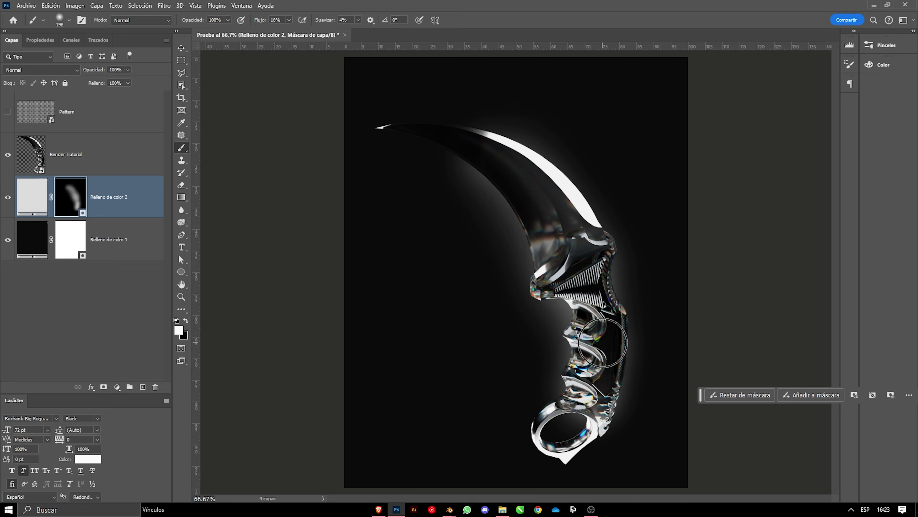
pyautogui.moveTo(554, 229); pyautogui.dragTo(576, 303)
pyautogui.keyDown('alt'); pyautogui.moveTo(579, 308); pyautogui.dragTo(583, 307, button='right'); pyautogui.keyUp('alt')
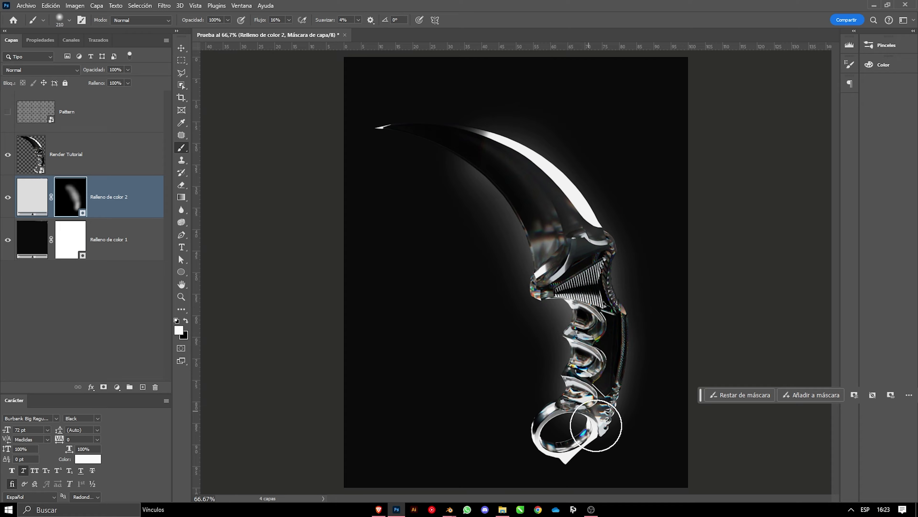
pyautogui.moveTo(596, 426); pyautogui.dragTo(602, 427)
pyautogui.keyDown('alt'); pyautogui.moveTo(591, 365); pyautogui.dragTo(596, 364, button='right'); pyautogui.keyUp('alt')
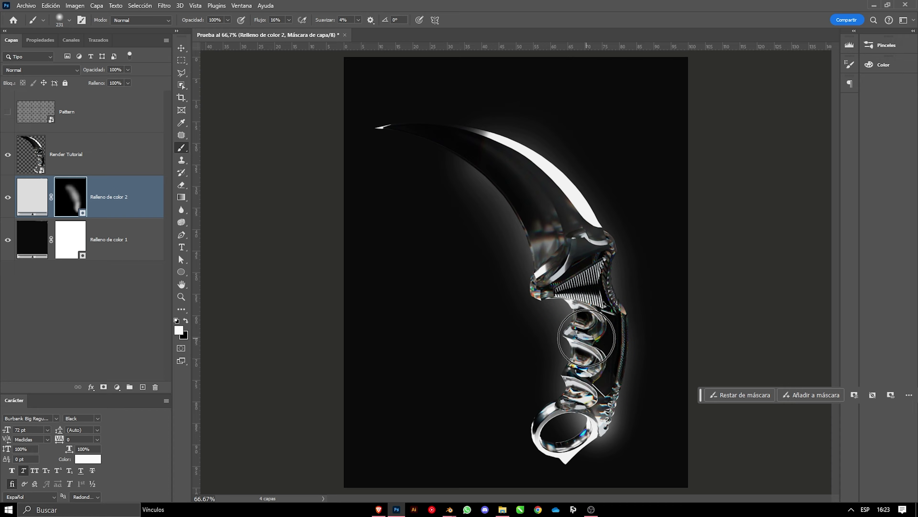
pyautogui.keyDown('alt'); pyautogui.moveTo(539, 201); pyautogui.dragTo(514, 201, button='right'); pyautogui.keyUp('alt')
pyautogui.press('x')
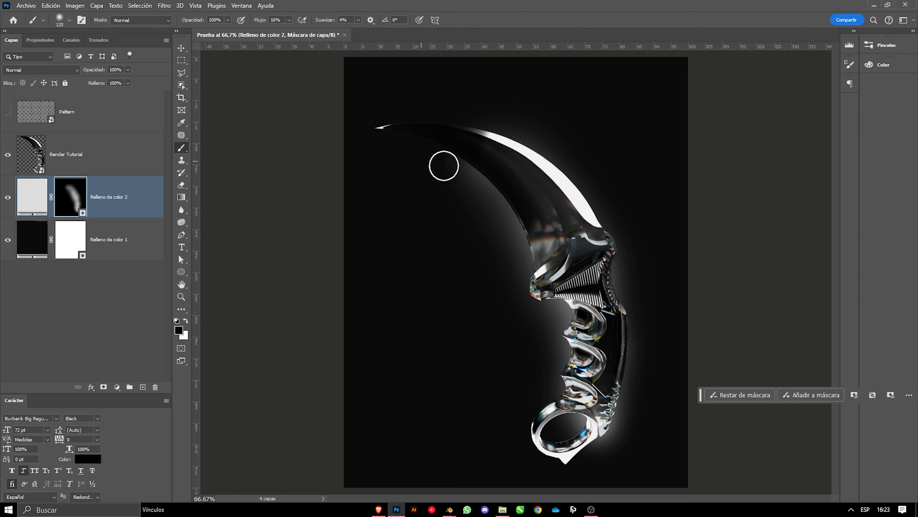
pyautogui.keyDown('alt'); pyautogui.moveTo(444, 165); pyautogui.dragTo(458, 166, button='right'); pyautogui.keyUp('alt')
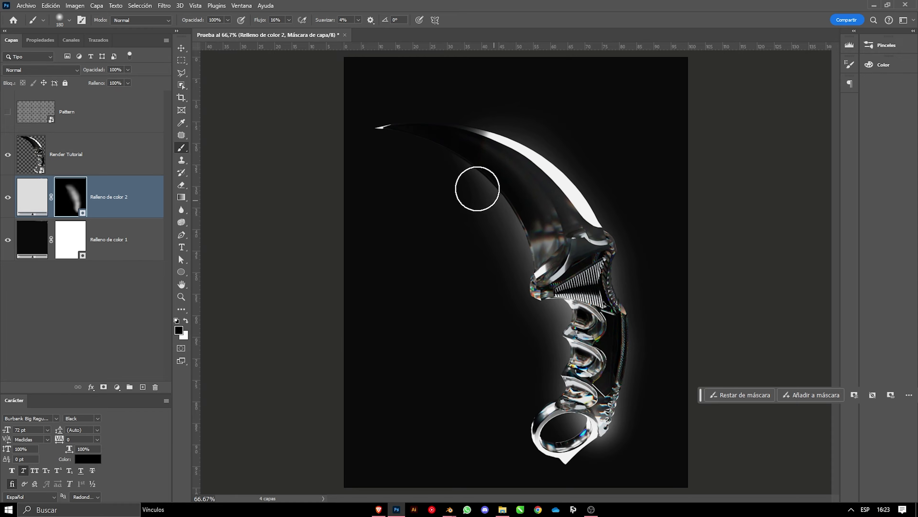
pyautogui.keyDown('alt'); pyautogui.moveTo(477, 189); pyautogui.dragTo(457, 188, button='right'); pyautogui.keyUp('alt')
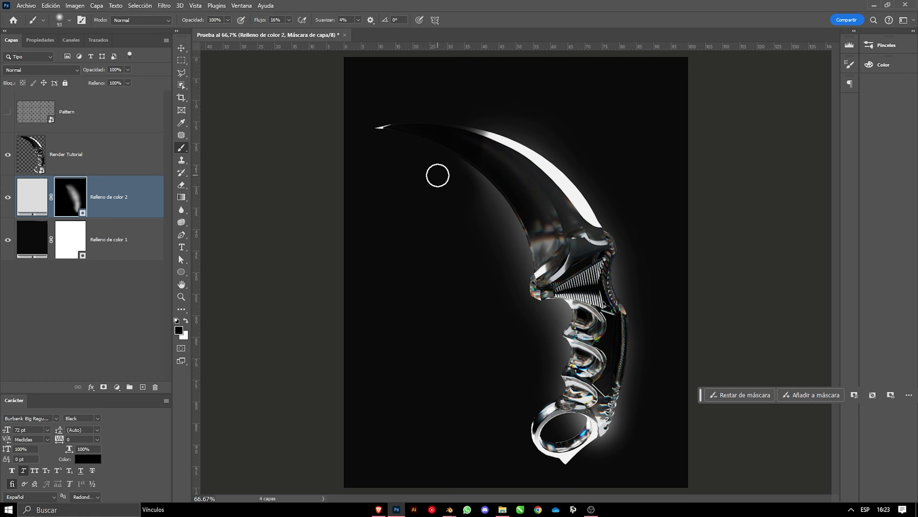
# Step: Duplicate the knife render layer and rename the copies 2 and 3
pyautogui.click(85, 141)
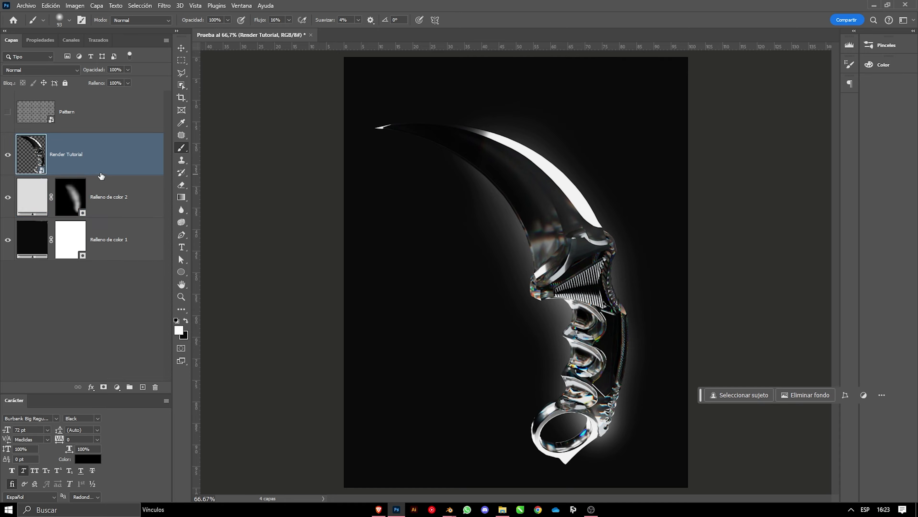
pyautogui.keyDown('alt'); pyautogui.moveTo(91, 159); pyautogui.dragTo(91, 137); pyautogui.keyUp('alt')
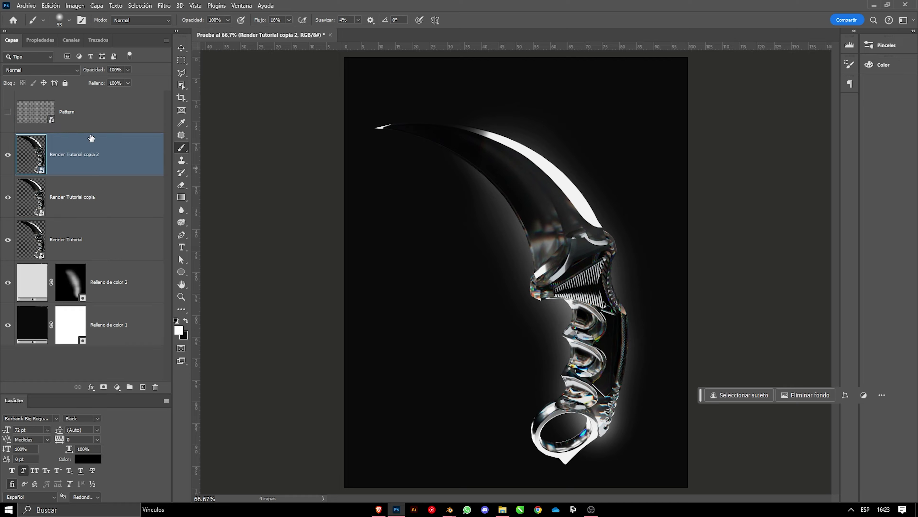
pyautogui.doubleClick(68, 240)
pyautogui.write('1')
pyautogui.doubleClick(78, 196)
pyautogui.write('2')
pyautogui.doubleClick(94, 157)
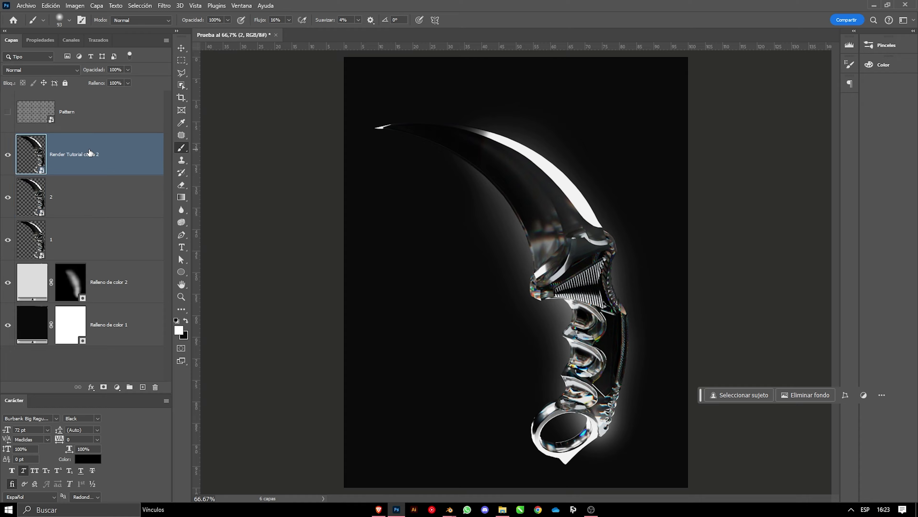
pyautogui.write('3')
pyautogui.press('Return')
# Step: Click through layers 1 and 2, ending with the top copy, layer 3, selected
pyautogui.click(43, 207)
pyautogui.click(66, 232)
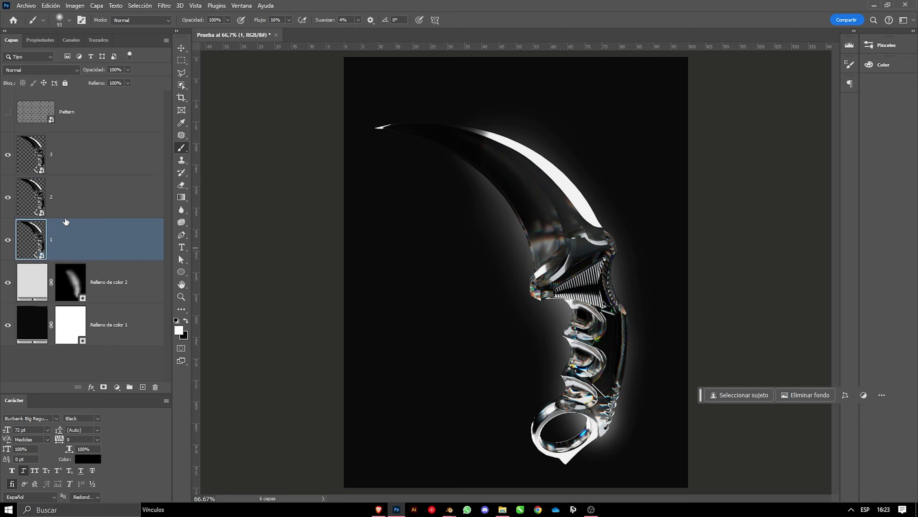
pyautogui.click(67, 208)
pyautogui.click(87, 238)
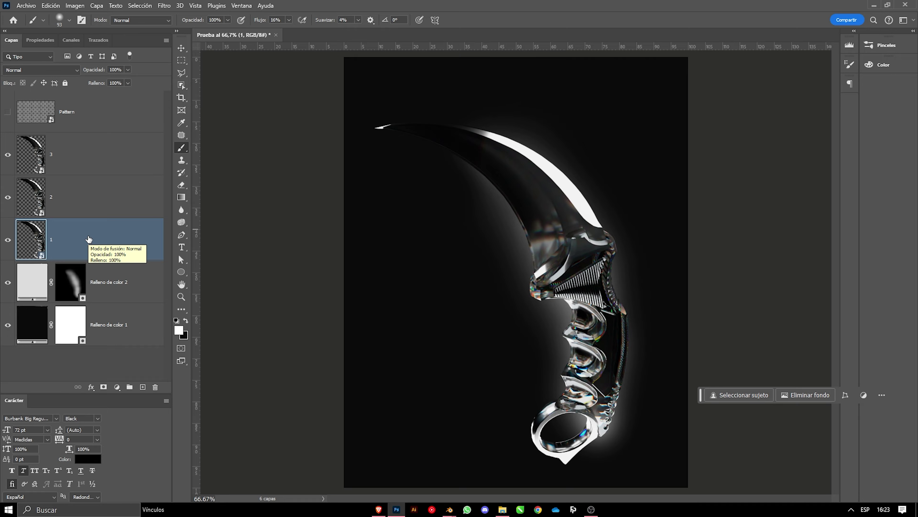
pyautogui.click(110, 208)
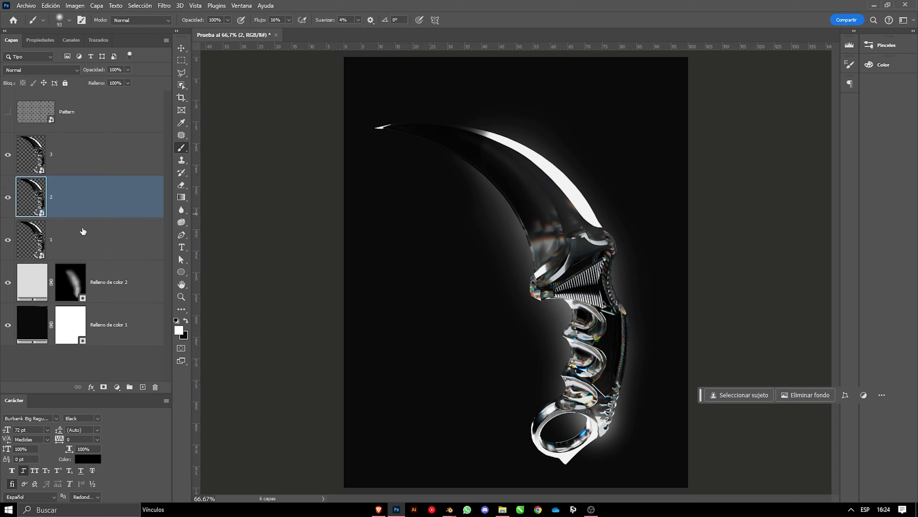
pyautogui.click(70, 154)
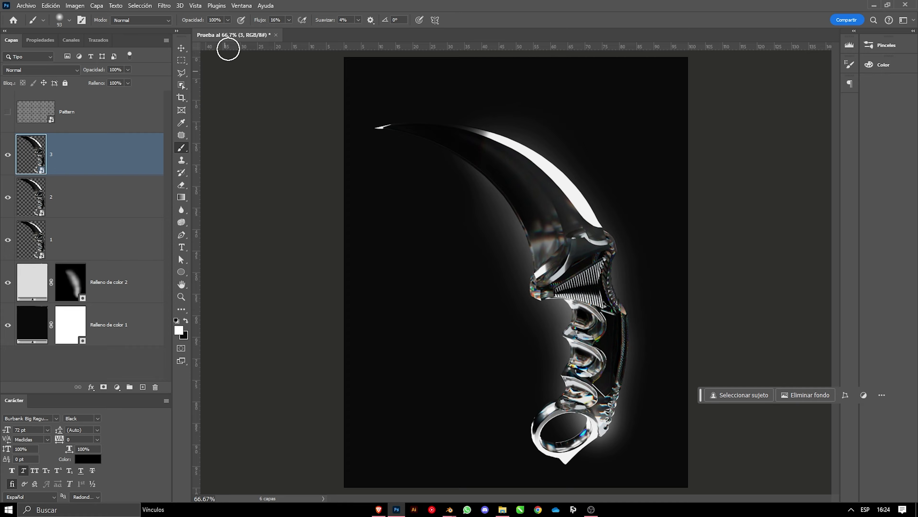
# Step: Apply a 9.0-pixel Gaussian Blur to layer 3
pyautogui.click(164, 6)
pyautogui.click(371, 197)
pyautogui.click(640, 447)
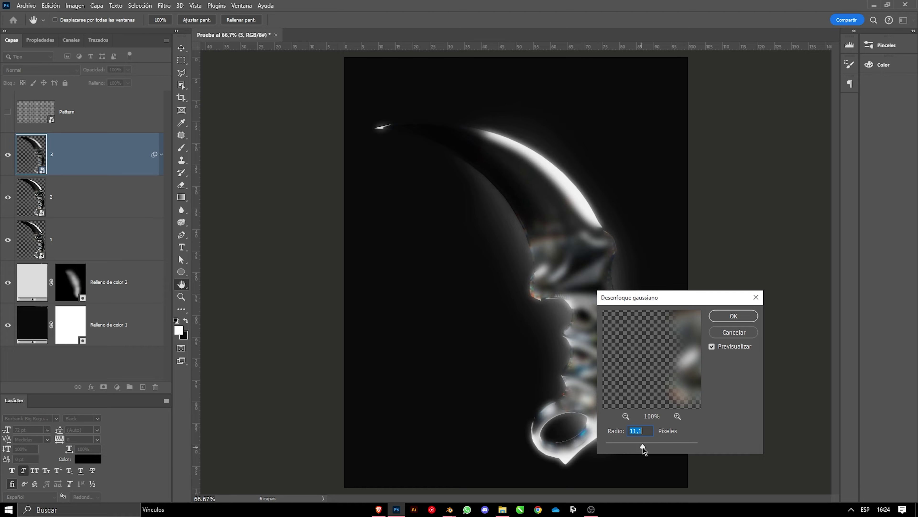
pyautogui.moveTo(639, 448); pyautogui.dragTo(641, 448)
pyautogui.click(733, 316)
pyautogui.press('b')
# Step: Blend layer 3 as Linear Dodge (Add) at 80% opacity and hide layer 2
pyautogui.click(69, 69)
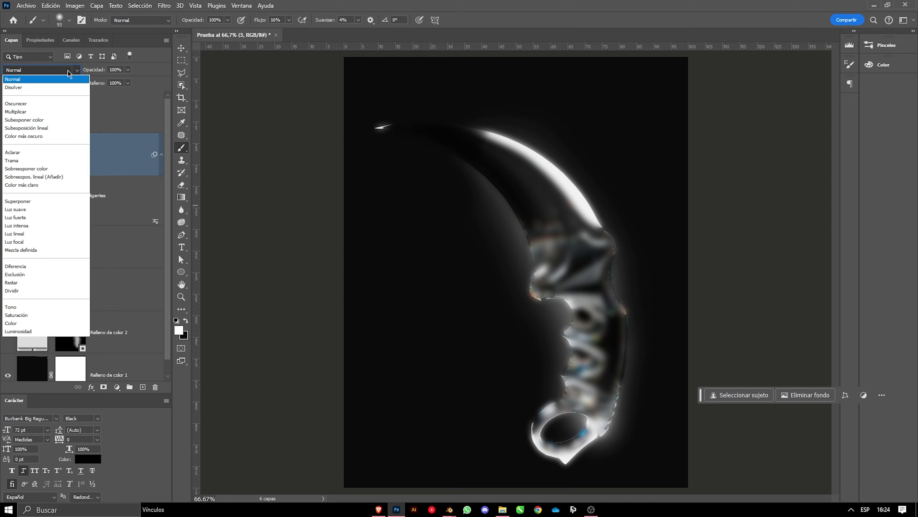
pyautogui.click(72, 179)
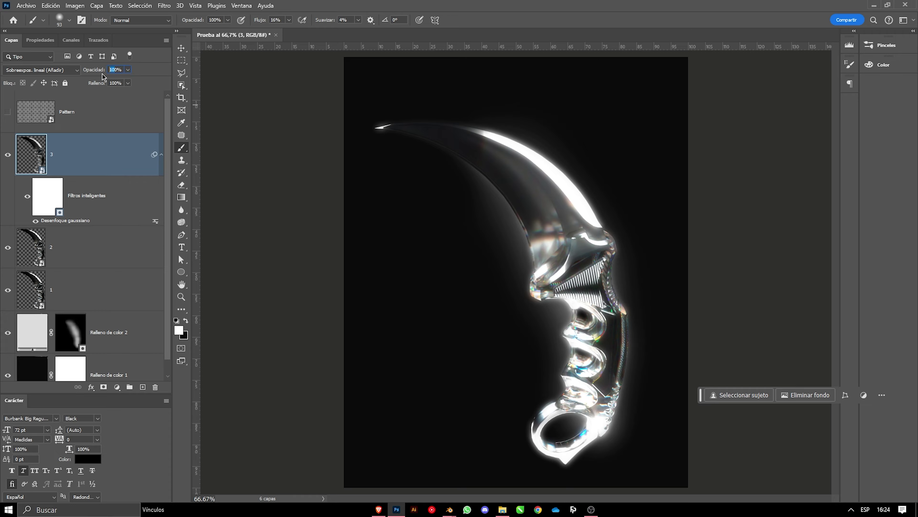
pyautogui.write('80')
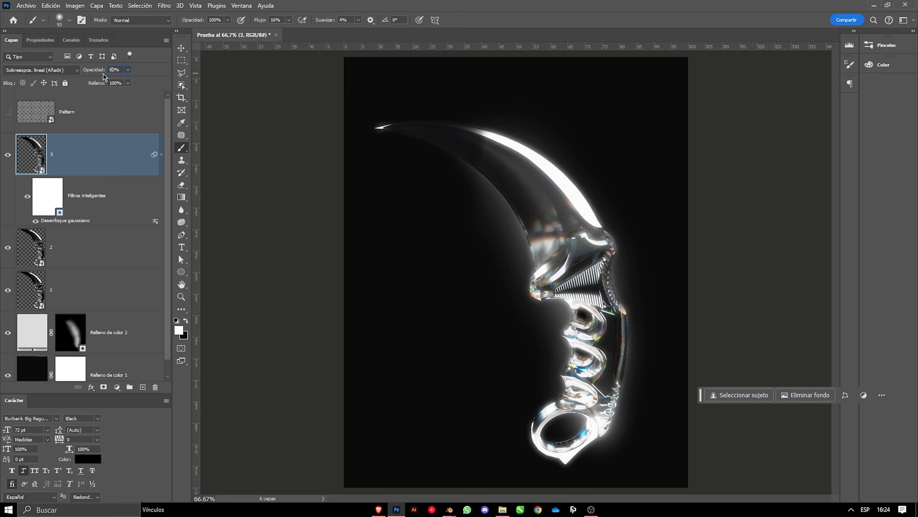
pyautogui.click(8, 247)
# Step: Add a layer mask to layer 3 and paint out its glow along the blade's upper-left inner edge
pyautogui.keyDown('alt'); pyautogui.scroll(3, 466, 124); pyautogui.keyUp('alt')
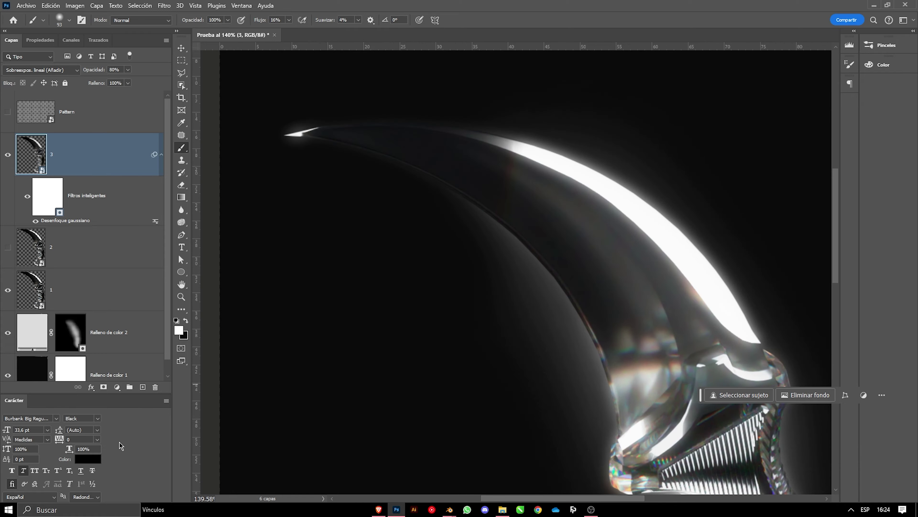
pyautogui.click(103, 387)
pyautogui.keyDown('alt'); pyautogui.scroll(-3, 492, 324); pyautogui.keyUp('alt')
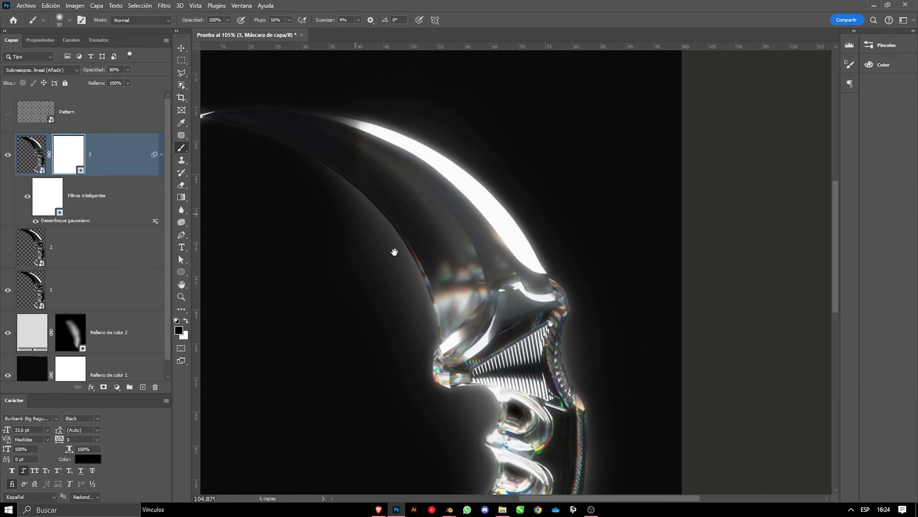
pyautogui.press('x')
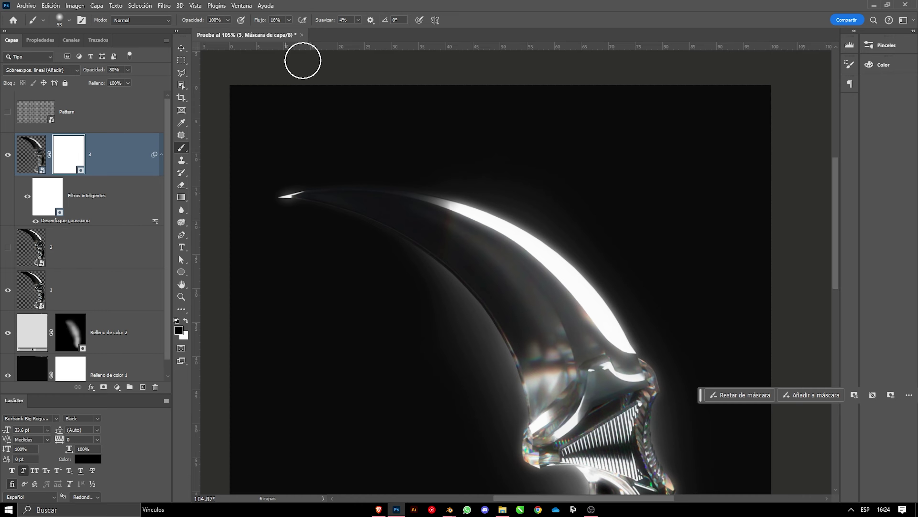
pyautogui.press(']')
pyautogui.moveTo(463, 317); pyautogui.dragTo(341, 198)
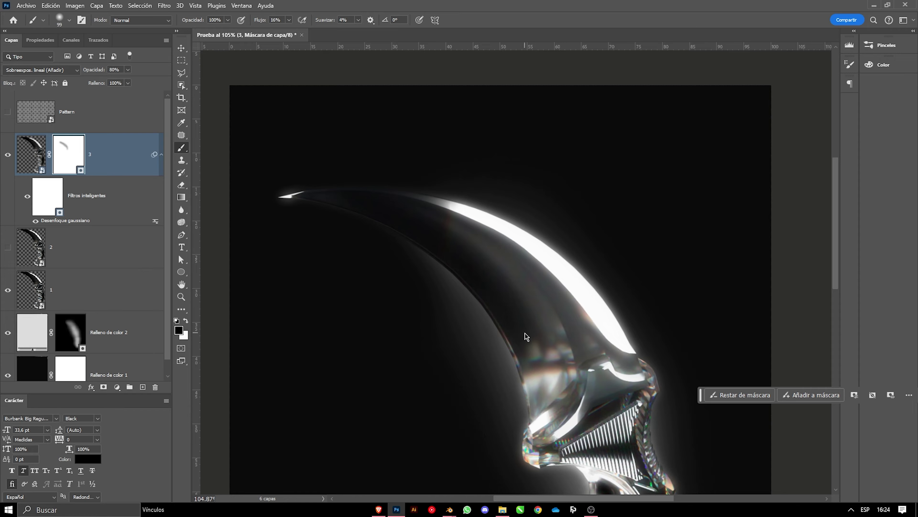
pyautogui.keyDown('alt'); pyautogui.moveTo(529, 317); pyautogui.dragTo(513, 317, button='right'); pyautogui.keyUp('alt')
pyautogui.scroll(-8, 522, 289)
pyautogui.keyDown('shift'); pyautogui.hscroll(3, 523, 289); pyautogui.keyUp('shift')
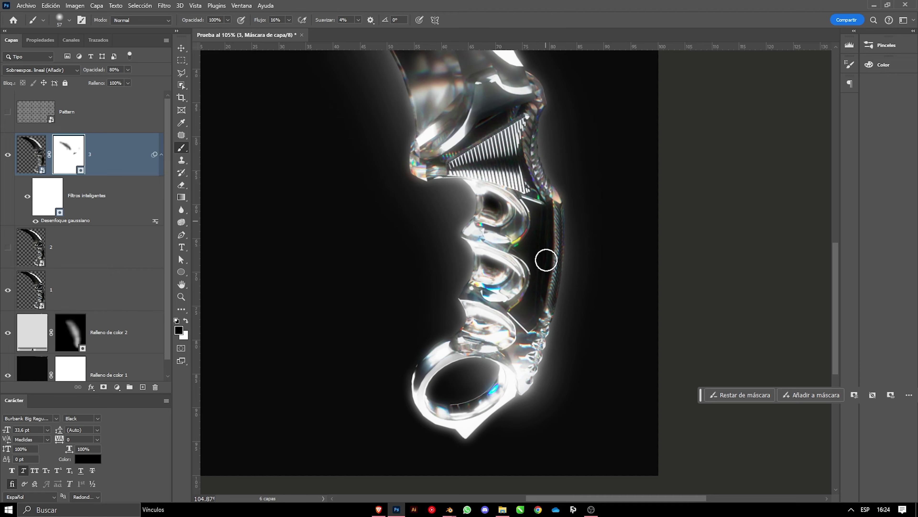
# Step: Toggle the layer 3 mask off and on to compare, then show layer 2 again
pyautogui.press('x')
pyautogui.keyDown('alt'); pyautogui.scroll(3, 523, 256); pyautogui.keyUp('alt')
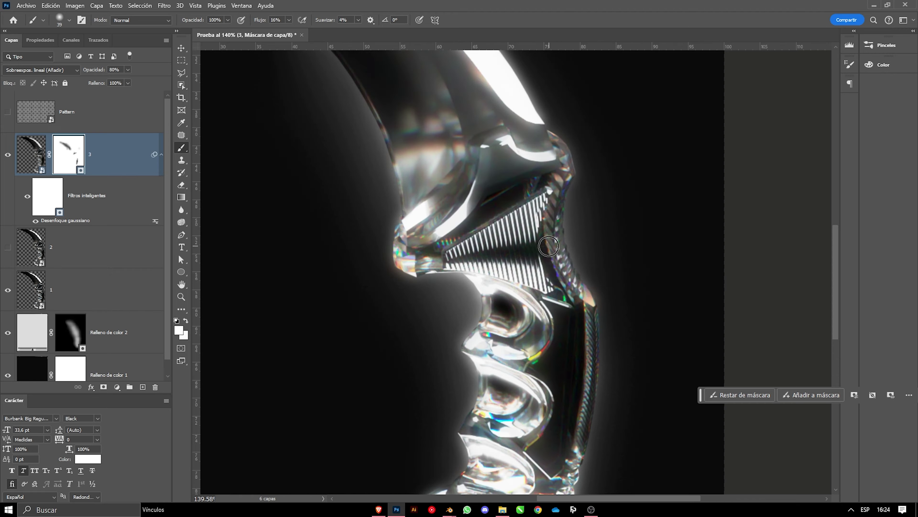
pyautogui.moveTo(468, 204); pyautogui.dragTo(479, 273)
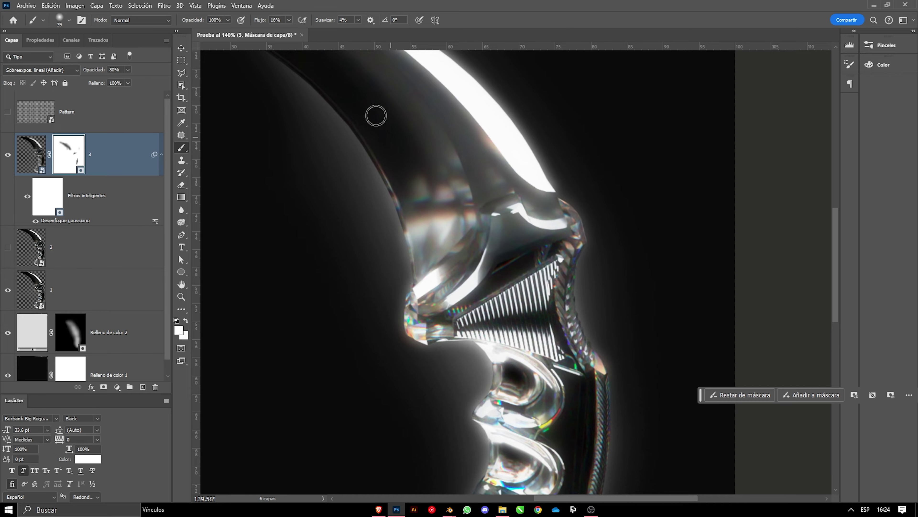
pyautogui.keyDown('alt'); pyautogui.scroll(-5, 334, 191); pyautogui.keyUp('alt')
pyautogui.keyDown('shift'); pyautogui.click(72, 155); pyautogui.keyUp('shift')
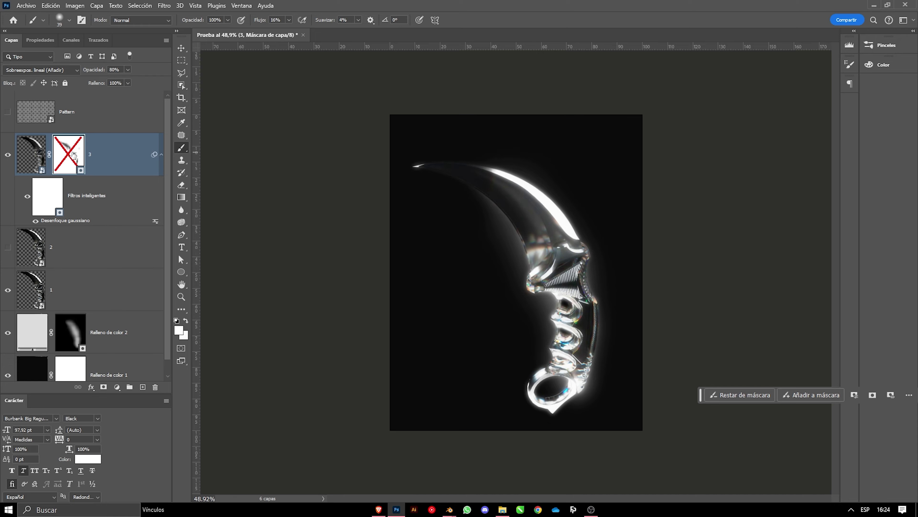
pyautogui.keyDown('shift'); pyautogui.click(72, 155); pyautogui.keyUp('shift')
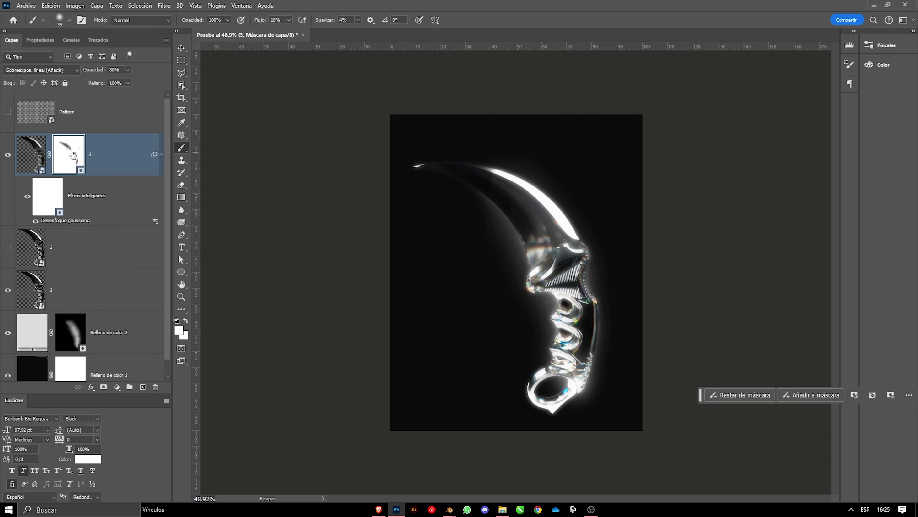
pyautogui.keyDown('shift'); pyautogui.click(73, 155); pyautogui.keyUp('shift')
pyautogui.keyDown('alt'); pyautogui.scroll(1, 484, 275); pyautogui.keyUp('alt')
pyautogui.press('v')
pyautogui.click(7, 247)
# Step: Uncheck the R channel in layer 2's Blending Options
pyautogui.doubleClick(109, 247)
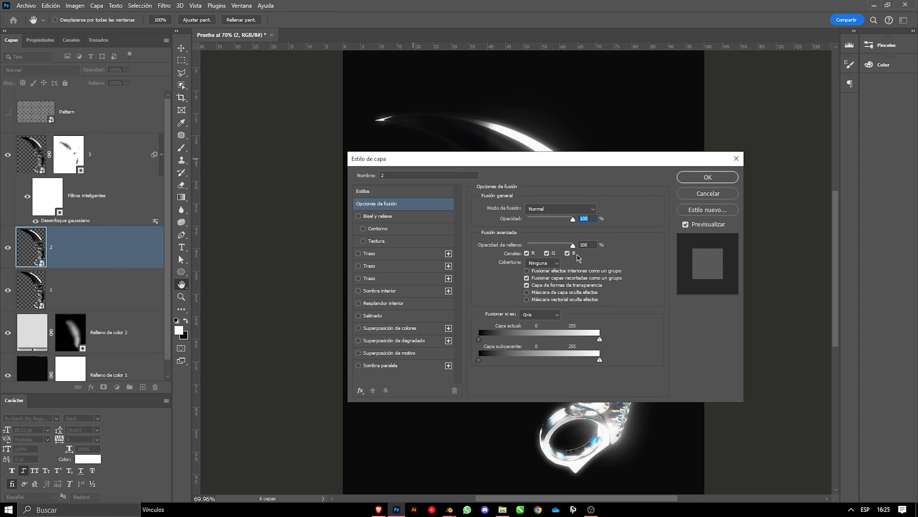
pyautogui.click(527, 253)
pyautogui.click(687, 179)
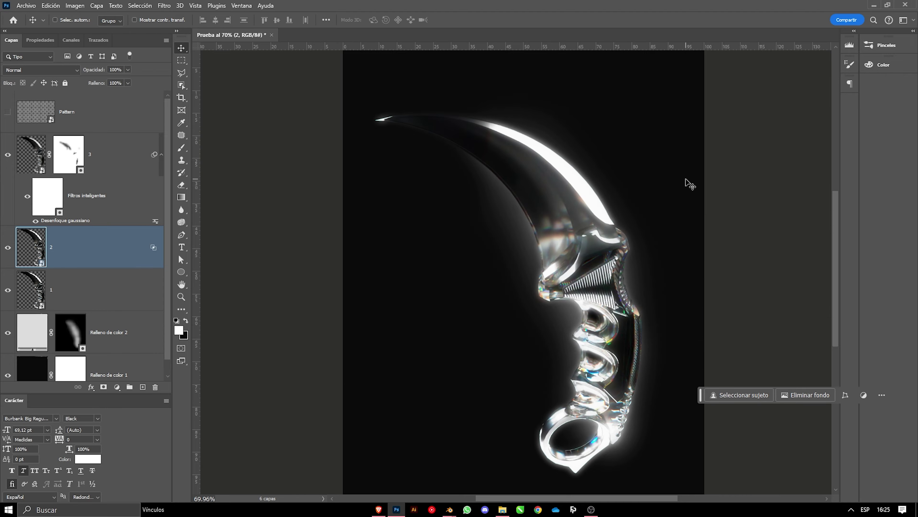
# Step: Nudge layer 2 three steps right to create a red/cyan colour fringe on the knife
pyautogui.press('Right')
pyautogui.press('Right')
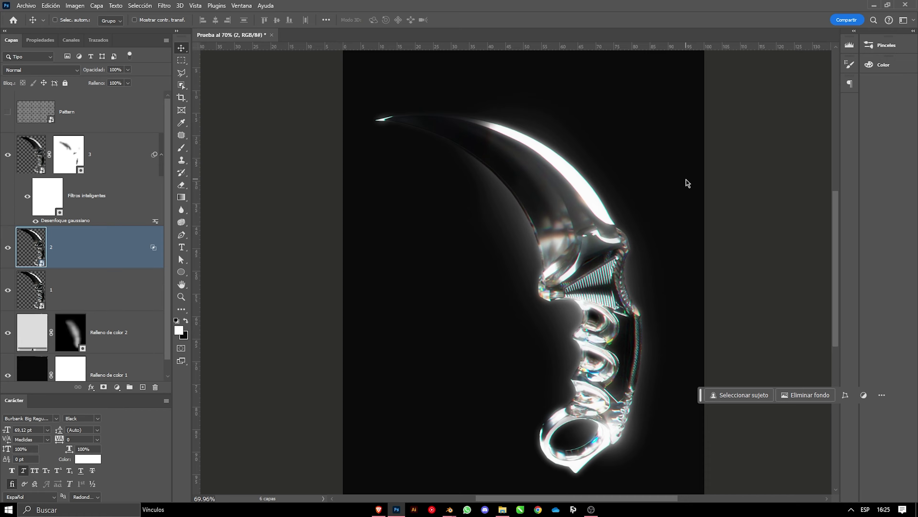
pyautogui.keyDown('alt'); pyautogui.scroll(10, 604, 291); pyautogui.keyUp('alt')
pyautogui.press('Right')
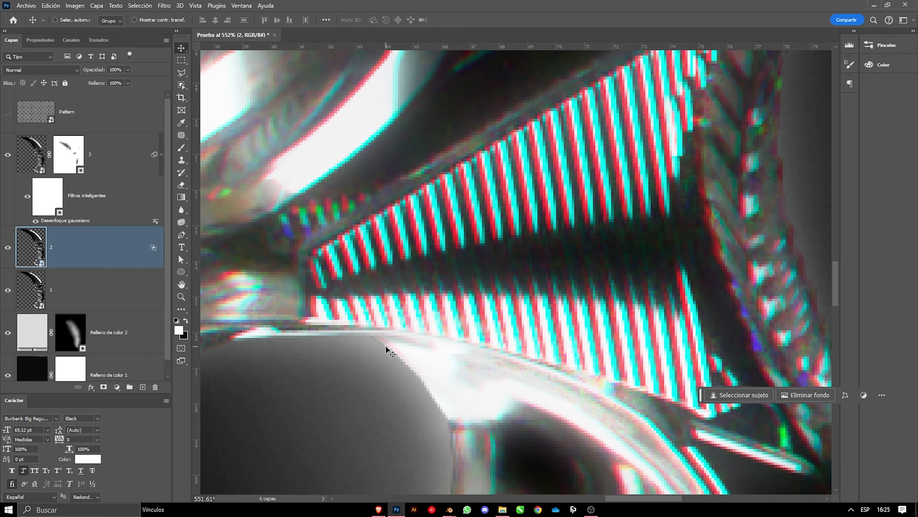
pyautogui.press('Right')
pyautogui.press('Right')
pyautogui.press('Right')
pyautogui.keyDown('alt'); pyautogui.scroll(-5, 387, 346); pyautogui.keyUp('alt')
pyautogui.keyDown('alt'); pyautogui.scroll(4, 393, 217); pyautogui.keyUp('alt')
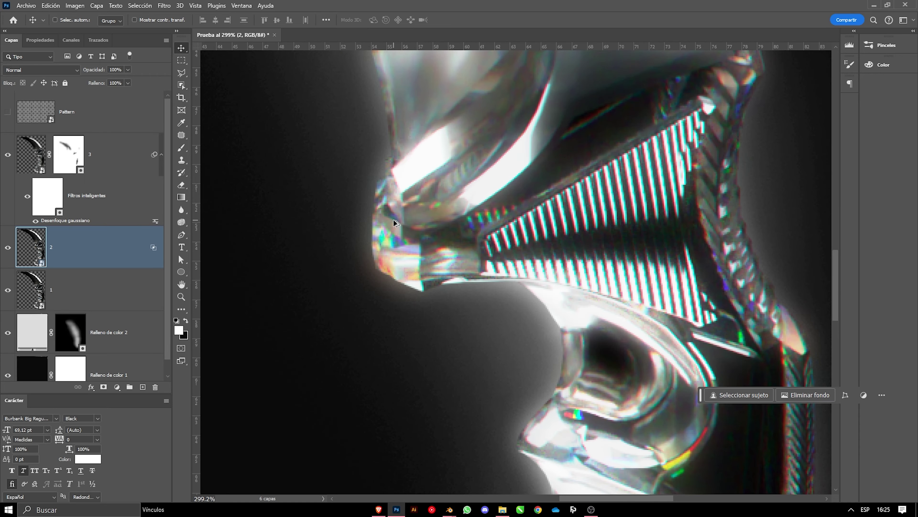
pyautogui.keyDown('alt'); pyautogui.scroll(-2, 452, 307); pyautogui.keyUp('alt')
pyautogui.keyDown('alt'); pyautogui.scroll(-2, 507, 306); pyautogui.keyUp('alt')
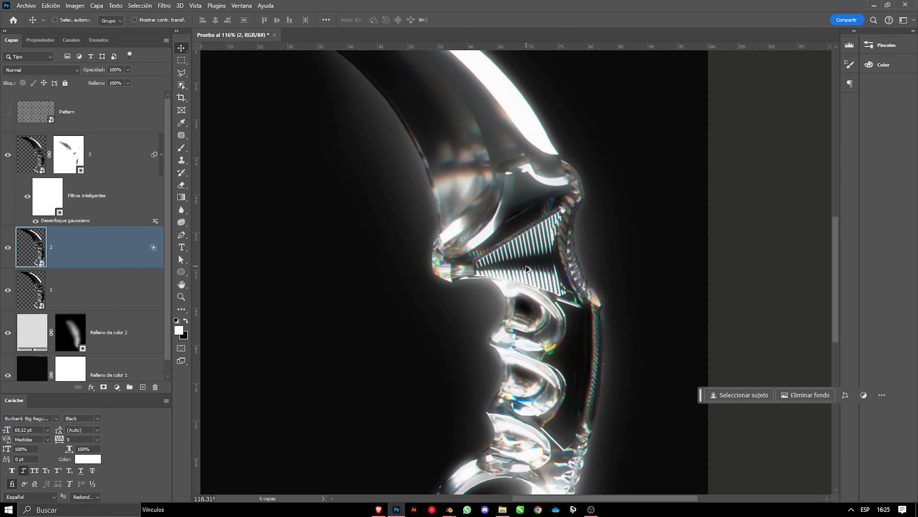
pyautogui.keyDown('alt'); pyautogui.scroll(-1, 534, 305); pyautogui.keyUp('alt')
pyautogui.keyDown('alt'); pyautogui.scroll(-2, 534, 305); pyautogui.keyUp('alt')
pyautogui.keyDown('alt'); pyautogui.scroll(-2, 534, 305); pyautogui.keyUp('alt')
pyautogui.keyDown('alt'); pyautogui.scroll(1, 535, 303); pyautogui.keyUp('alt')
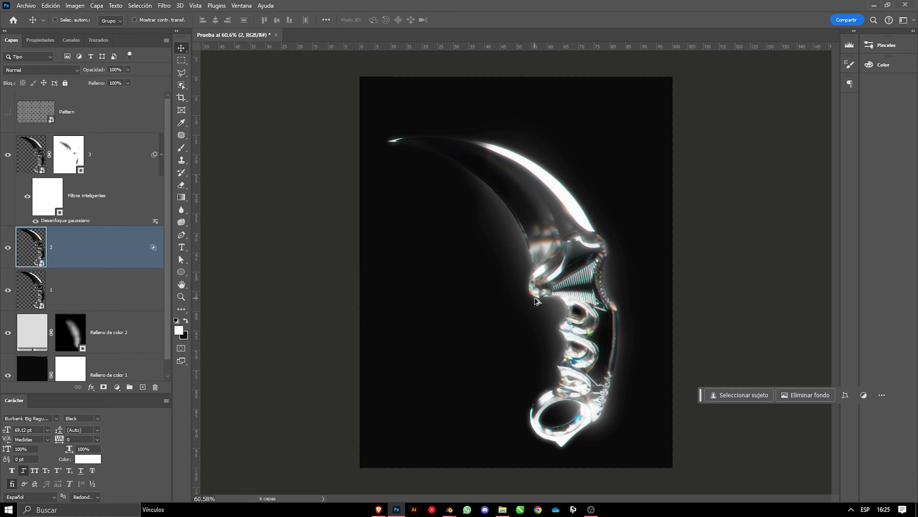
pyautogui.keyDown('alt'); pyautogui.scroll(1, 537, 300); pyautogui.keyUp('alt')
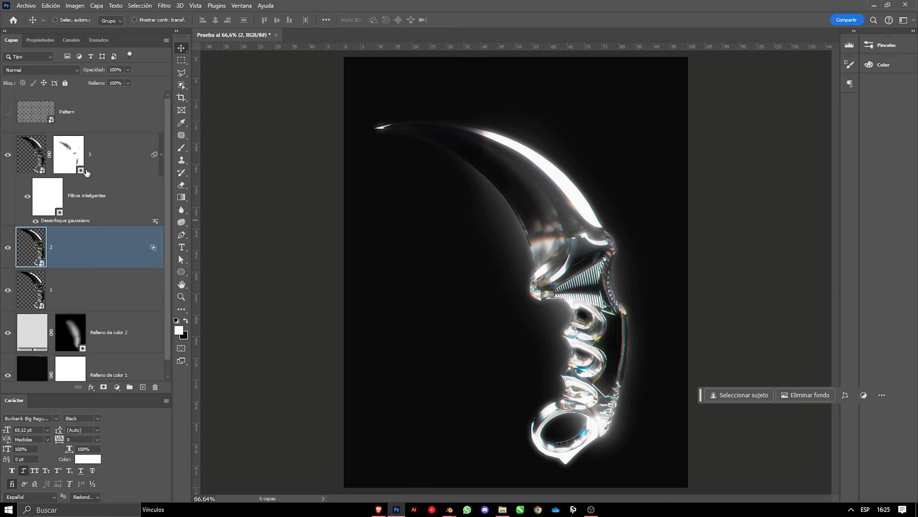
# Step: Show the dot Pattern layer in Luz suave and raise its opacity to 40%
pyautogui.click(41, 110)
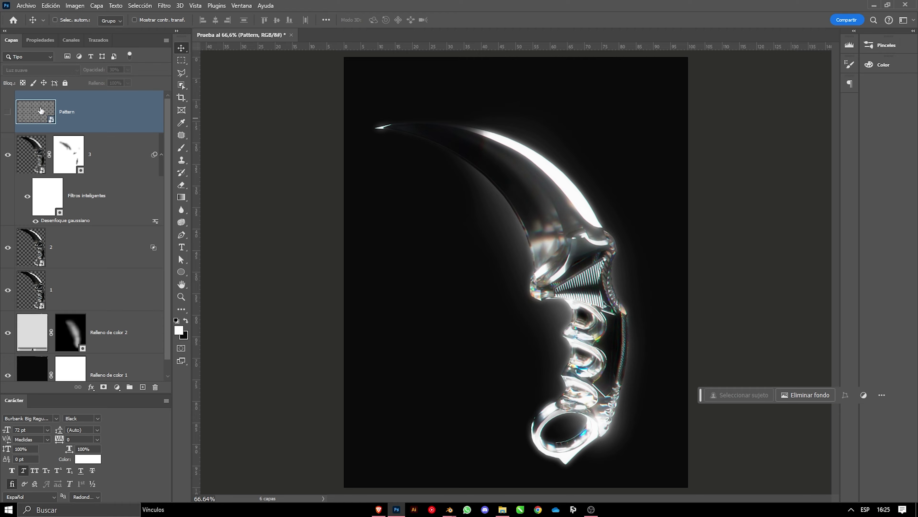
pyautogui.click(8, 109)
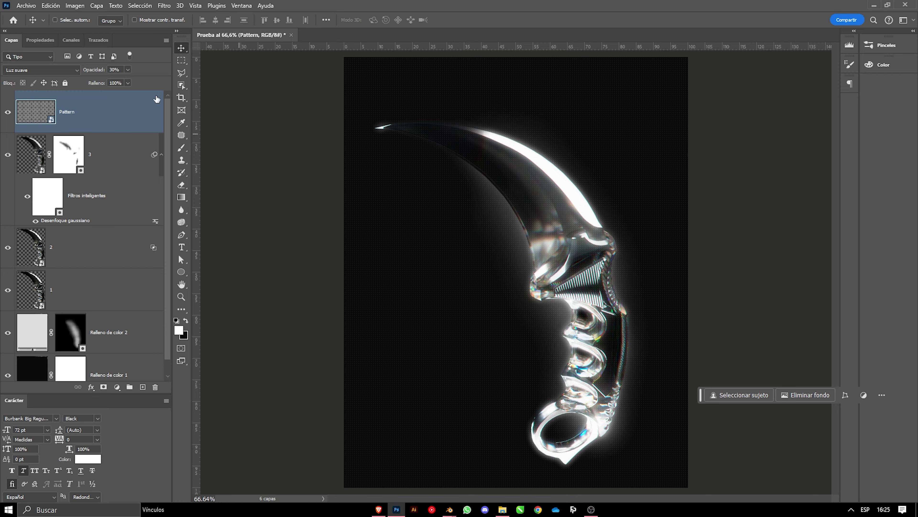
pyautogui.moveTo(102, 73); pyautogui.dragTo(108, 73)
pyautogui.keyDown('alt'); pyautogui.scroll(1, 504, 238); pyautogui.keyUp('alt')
pyautogui.keyDown('alt'); pyautogui.scroll(1, 505, 240); pyautogui.keyUp('alt')
pyautogui.keyDown('alt'); pyautogui.scroll(1, 547, 314); pyautogui.keyUp('alt')
pyautogui.keyDown('alt'); pyautogui.scroll(1, 550, 315); pyautogui.keyUp('alt')
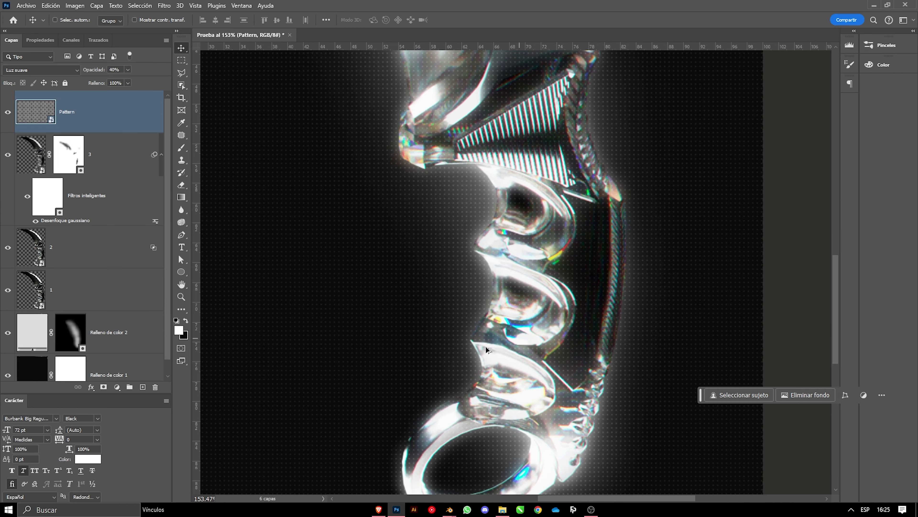
pyautogui.keyDown('alt'); pyautogui.scroll(-2, 455, 382); pyautogui.keyUp('alt')
pyautogui.keyDown('alt'); pyautogui.scroll(-1, 441, 307); pyautogui.keyUp('alt')
pyautogui.moveTo(440, 307); pyautogui.dragTo(424, 335)
pyautogui.keyDown('alt'); pyautogui.scroll(-1, 420, 318); pyautogui.keyUp('alt')
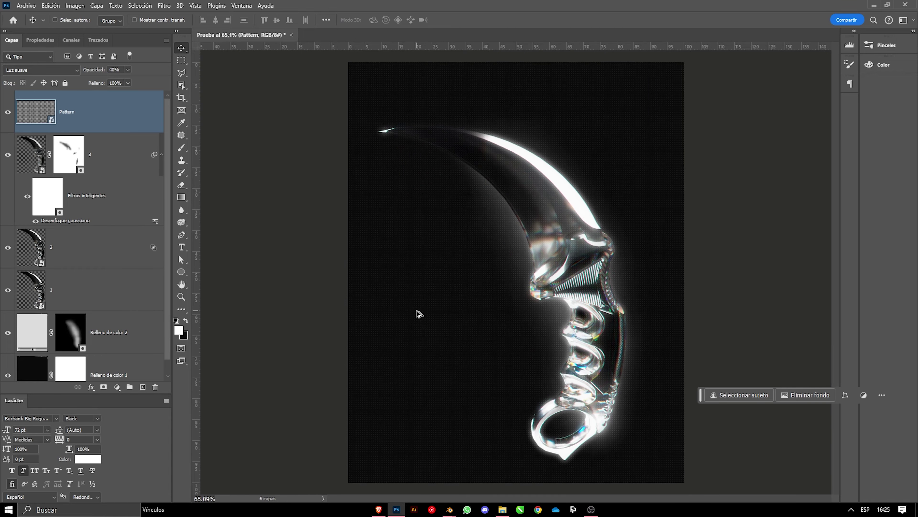
pyautogui.keyDown('alt'); pyautogui.scroll(1, 418, 312); pyautogui.keyUp('alt')
pyautogui.keyDown('alt'); pyautogui.scroll(1, 410, 304); pyautogui.keyUp('alt')
pyautogui.moveTo(410, 303)
pyautogui.mouseDown()
pyautogui.moveTo(348, 275)
pyautogui.moveTo(331, 297)
pyautogui.mouseUp()
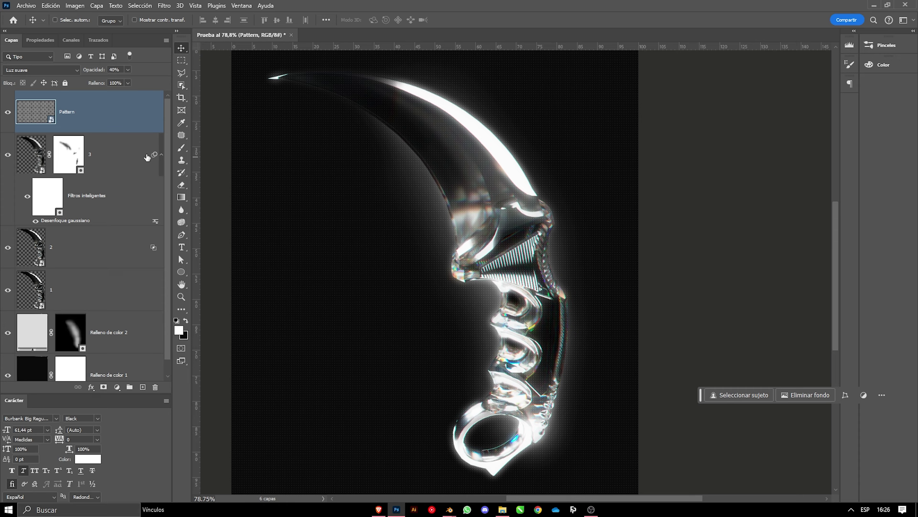
# Step: Hide the effect layers to compare the knife with and without them
pyautogui.keyDown('alt'); pyautogui.scroll(1, 414, 241); pyautogui.keyUp('alt')
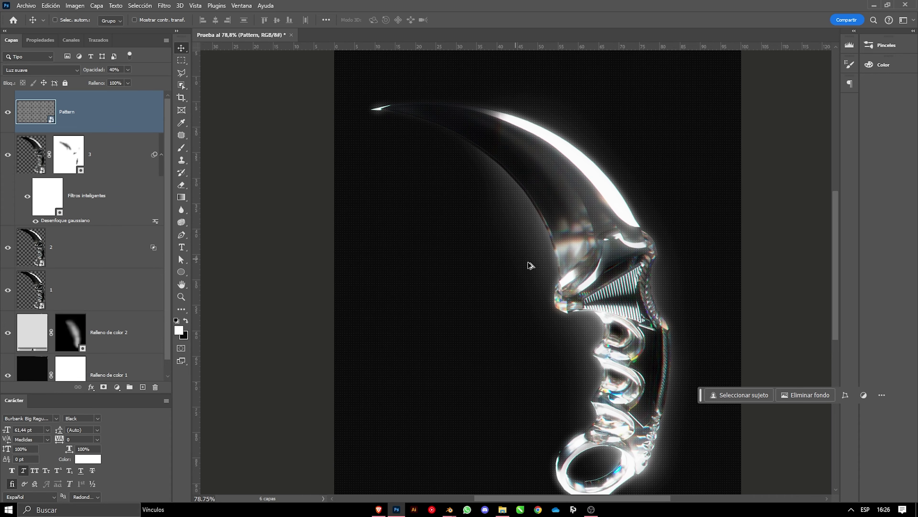
pyautogui.keyDown('alt'); pyautogui.scroll(1, 534, 266); pyautogui.keyUp('alt')
pyautogui.keyDown('alt'); pyautogui.scroll(-4, 535, 268); pyautogui.keyUp('alt')
pyautogui.keyDown('alt'); pyautogui.scroll(2, 536, 271); pyautogui.keyUp('alt')
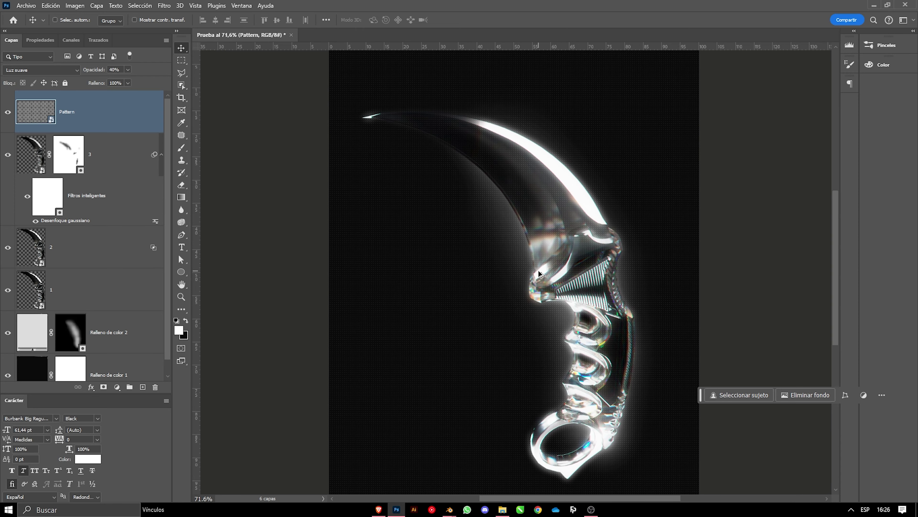
pyautogui.keyDown('alt'); pyautogui.scroll(-1, 539, 274); pyautogui.keyUp('alt')
pyautogui.keyDown('alt'); pyautogui.scroll(1, 539, 273); pyautogui.keyUp('alt')
pyautogui.hscroll(3, 539, 274)
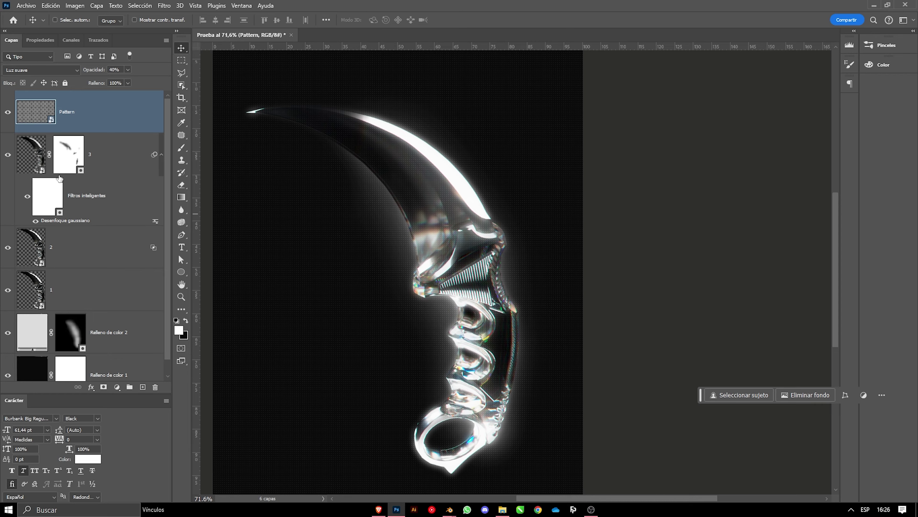
pyautogui.scroll(-1, 59, 194)
pyautogui.moveTo(8, 105)
pyautogui.mouseDown()
pyautogui.moveTo(11, 325)
pyautogui.moveTo(8, 96)
pyautogui.mouseUp()
# Step: Add a Tono/saturación adjustment layer with Saturación set to +40
pyautogui.click(117, 387)
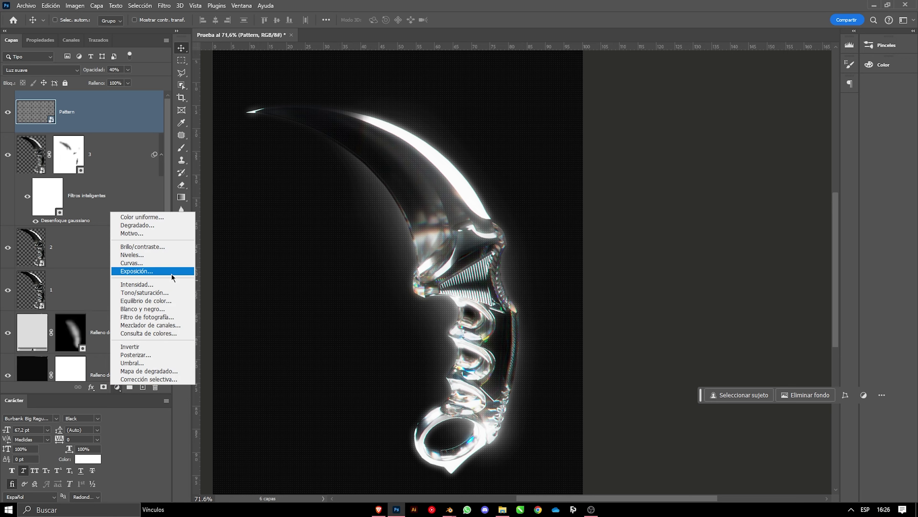
pyautogui.click(168, 296)
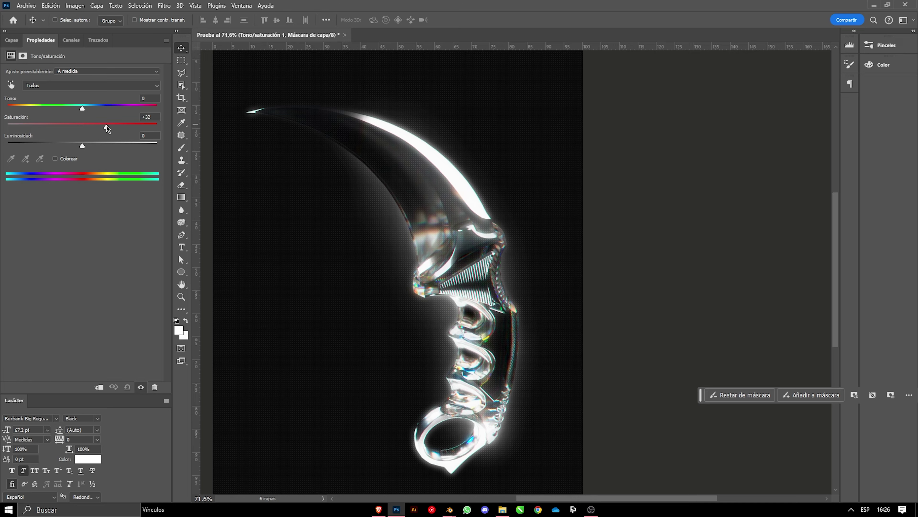
pyautogui.moveTo(113, 126); pyautogui.dragTo(111, 126)
pyautogui.scroll(1, 157, 116)
pyautogui.keyDown('alt'); pyautogui.scroll(5, 537, 316); pyautogui.keyUp('alt')
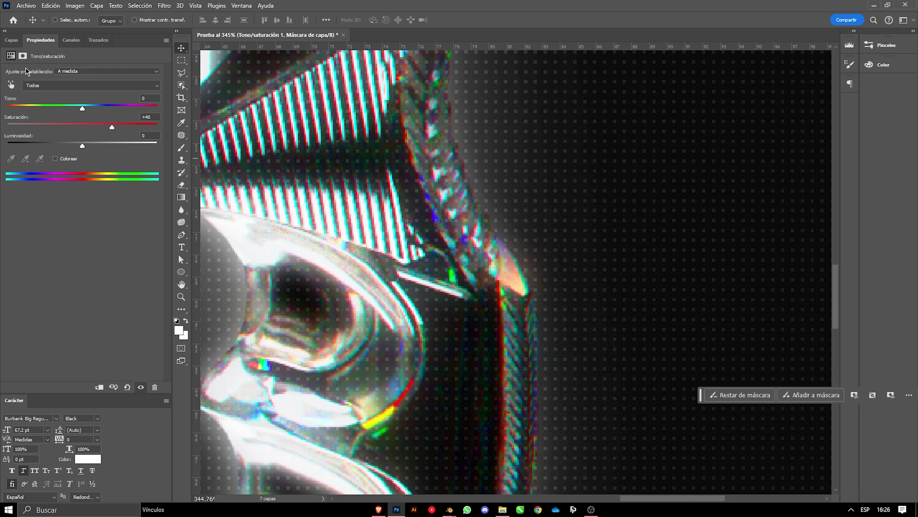
# Step: Make the Hue/Saturation layer visible in Capas and inspect the boosted knife colours
pyautogui.click(11, 39)
pyautogui.click(7, 119)
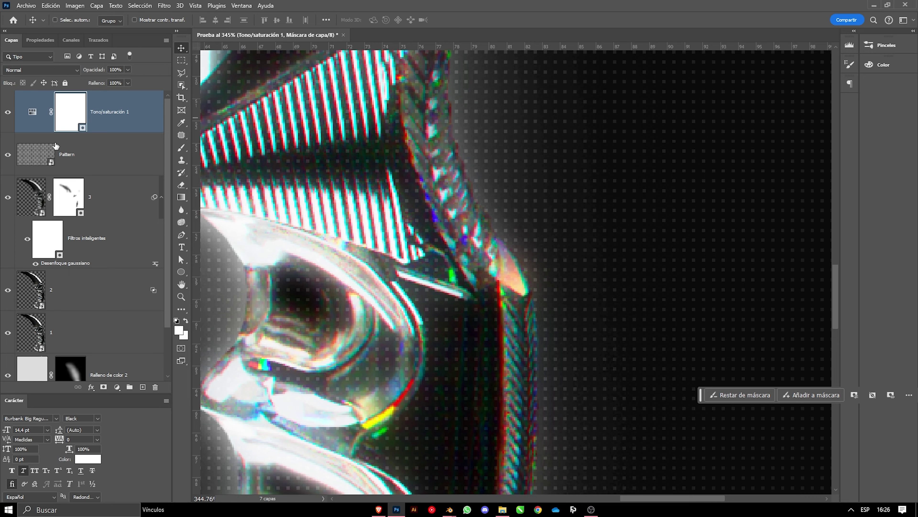
pyautogui.keyDown('alt'); pyautogui.scroll(-3, 447, 293); pyautogui.keyUp('alt')
pyautogui.keyDown('alt'); pyautogui.scroll(-1, 446, 293); pyautogui.keyUp('alt')
pyautogui.keyDown('alt'); pyautogui.scroll(-2, 427, 325); pyautogui.keyUp('alt')
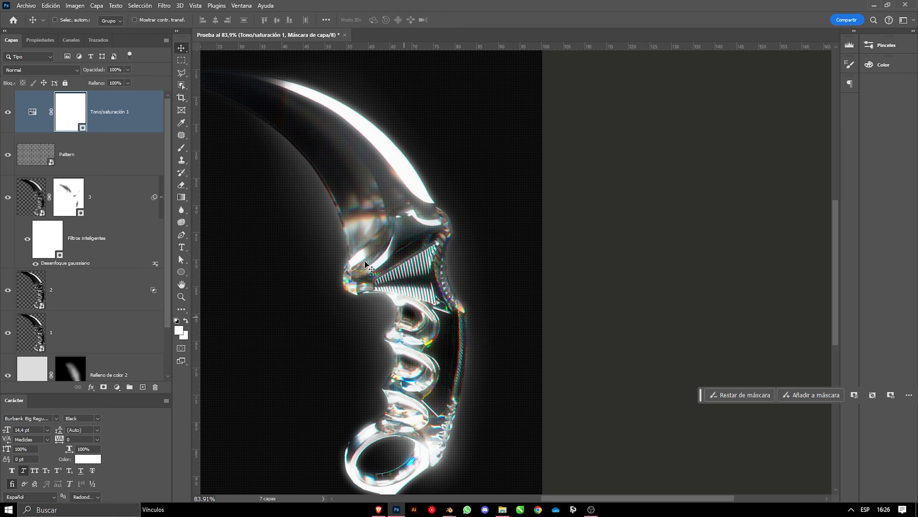
pyautogui.scroll(-2, 385, 430)
pyautogui.moveTo(443, 361); pyautogui.dragTo(450, 387)
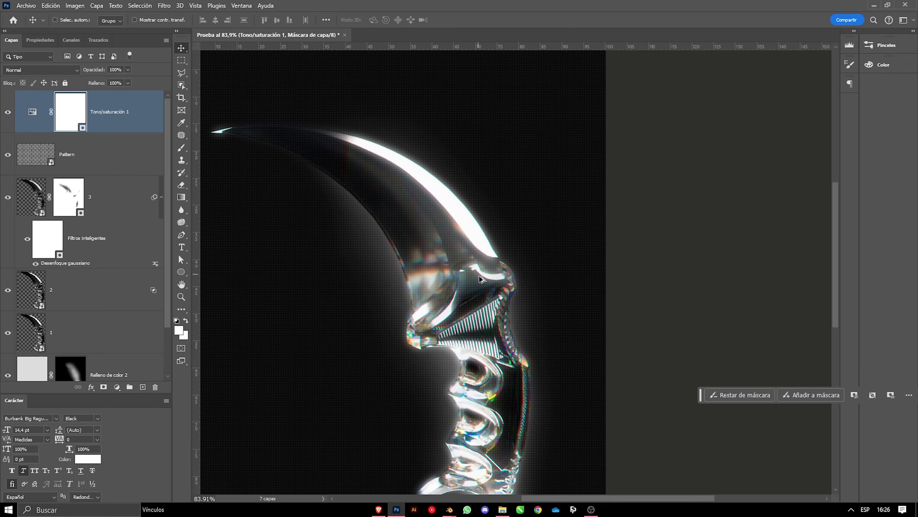
pyautogui.keyDown('alt'); pyautogui.scroll(-3, 273, 322); pyautogui.keyUp('alt')
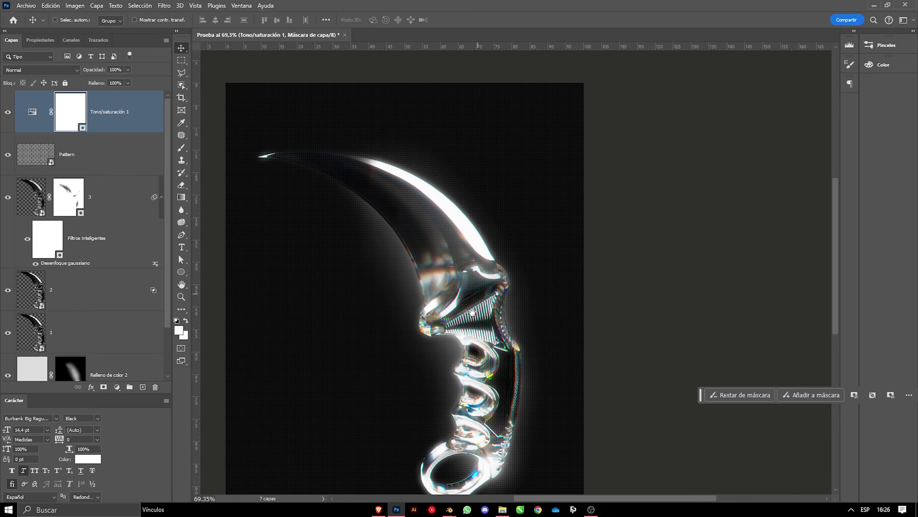
# Step: Add a white ffffff Color sólido fill layer with an inverted black mask in Normal mode
pyautogui.click(117, 386)
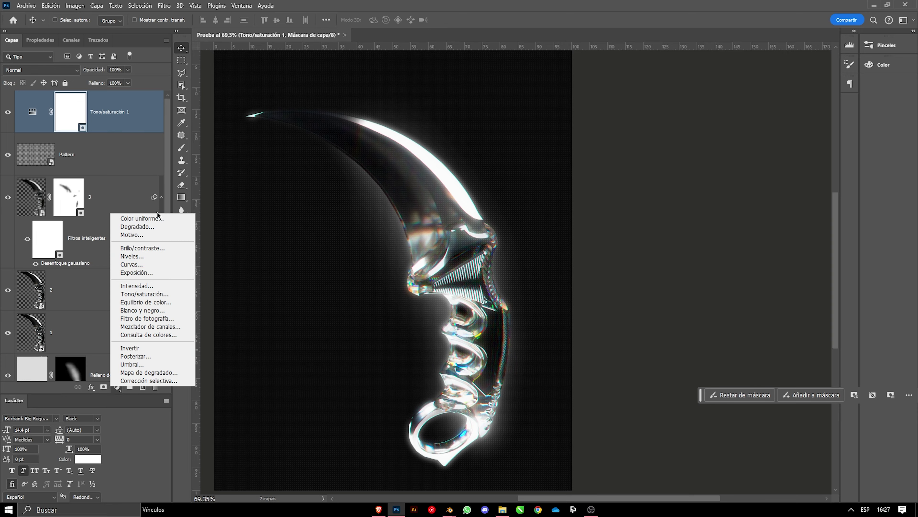
pyautogui.click(133, 214)
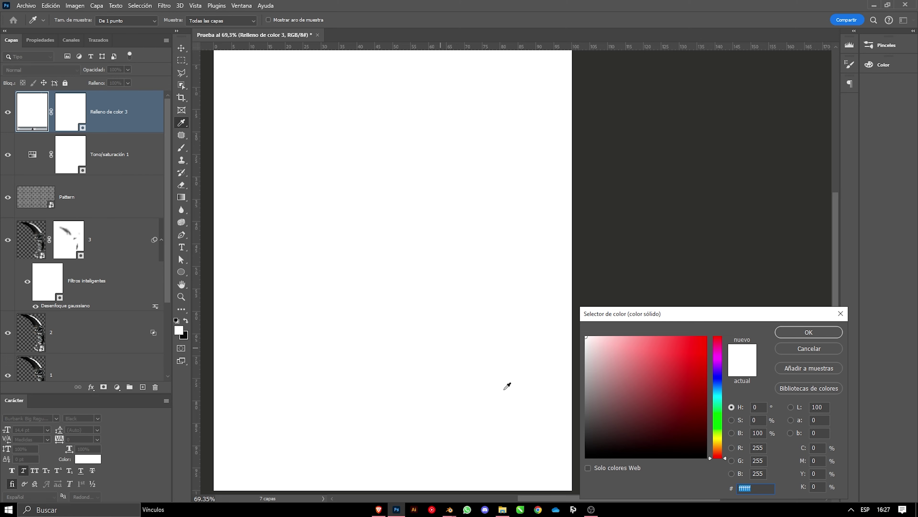
pyautogui.press('Return')
pyautogui.click(70, 112)
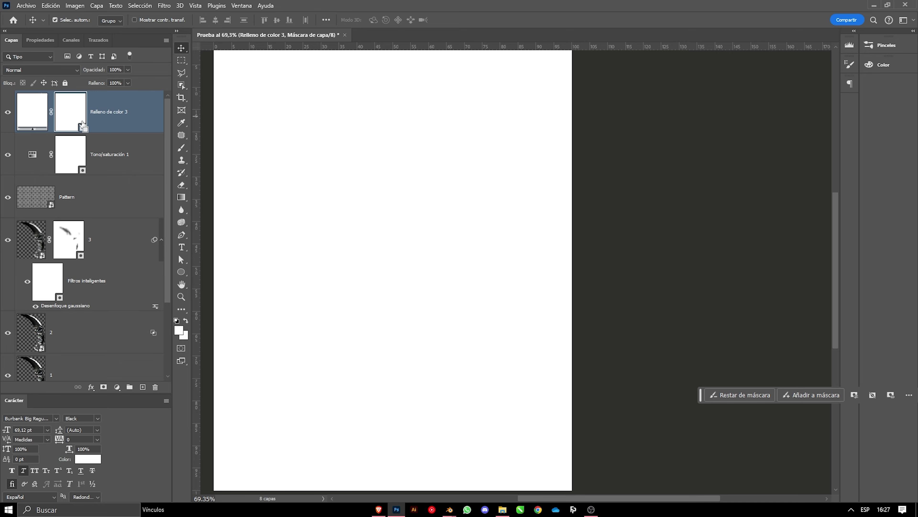
pyautogui.hotkey('ctrl', 'i')
pyautogui.click(41, 69)
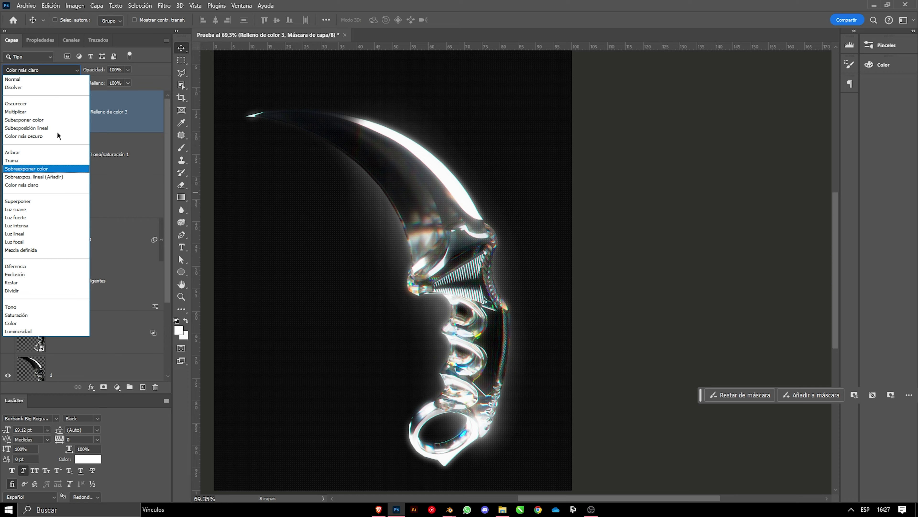
pyautogui.click(40, 81)
# Step: Set a soft low-flow brush and paint white light spots on the guard and handle
pyautogui.press('b')
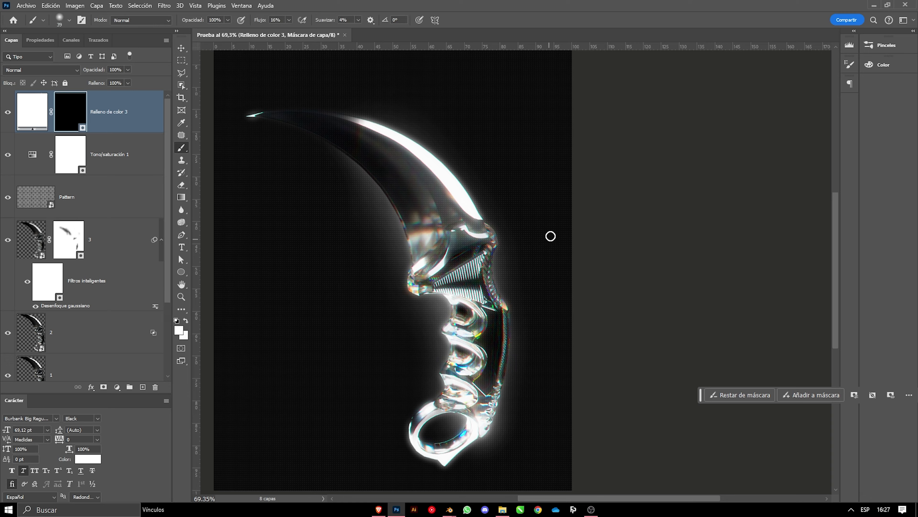
pyautogui.keyDown('alt'); pyautogui.moveTo(455, 191); pyautogui.dragTo(445, 189, button='right'); pyautogui.keyUp('alt')
pyautogui.hotkey('shift', '1')
pyautogui.hotkey('shift', '2')
pyautogui.keyDown('alt'); pyautogui.moveTo(420, 175); pyautogui.dragTo(446, 186, button='right'); pyautogui.keyUp('alt')
pyautogui.click(450, 194)
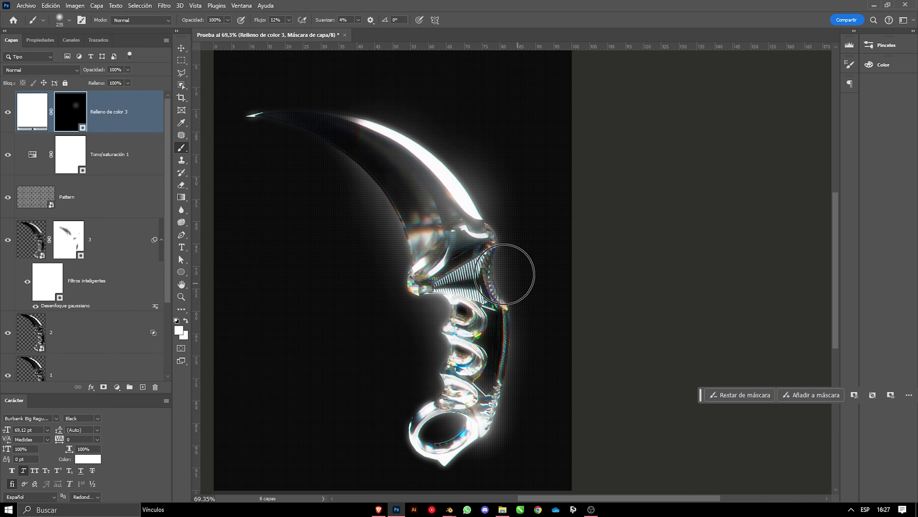
pyautogui.moveTo(458, 334); pyautogui.dragTo(461, 356)
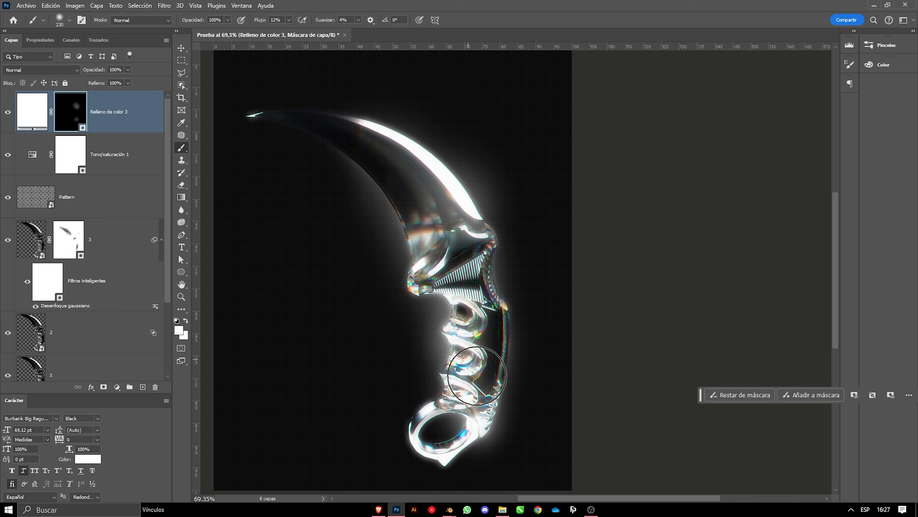
pyautogui.keyDown('alt'); pyautogui.moveTo(466, 405); pyautogui.dragTo(460, 405, button='right'); pyautogui.keyUp('alt')
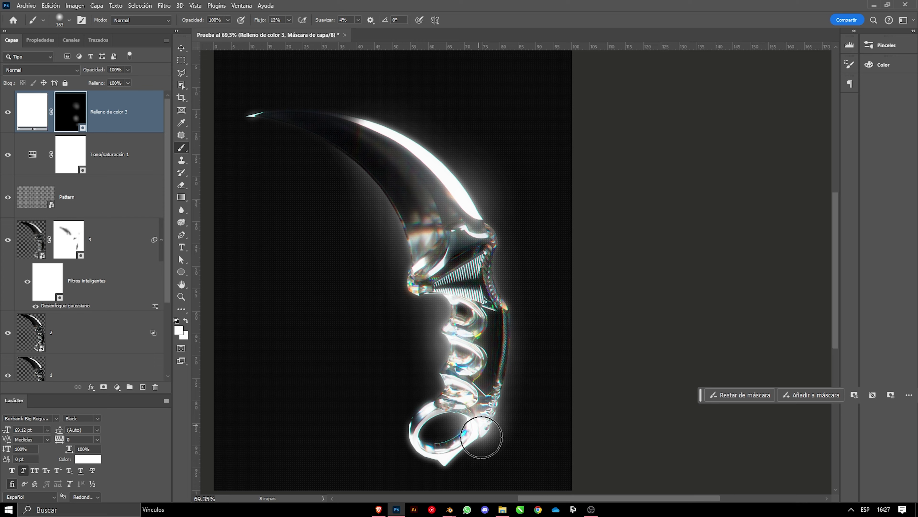
# Step: Try a full-flow white light spot on the handle, then undo it
pyautogui.keyDown('alt'); pyautogui.moveTo(436, 458); pyautogui.dragTo(456, 458, button='right'); pyautogui.keyUp('alt')
pyautogui.hotkey('shift', '0')
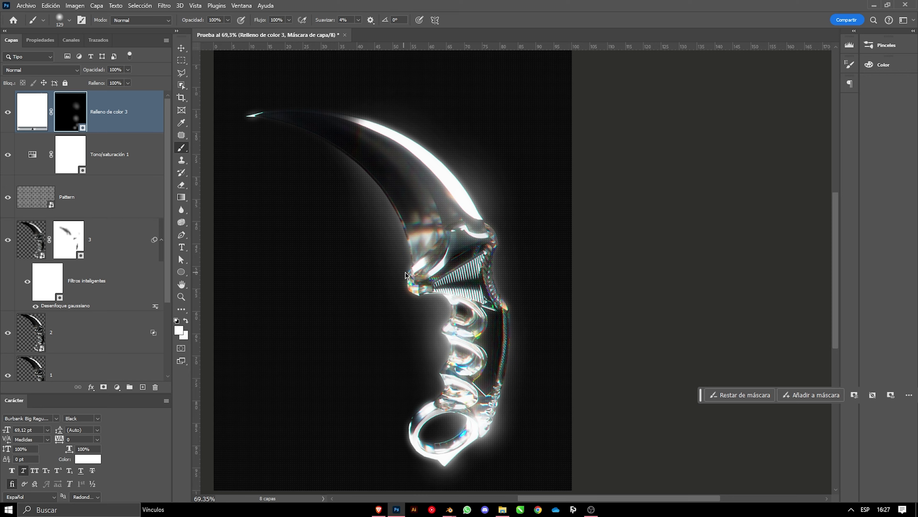
pyautogui.click(461, 290)
pyautogui.keyDown('alt'); pyautogui.moveTo(460, 290); pyautogui.dragTo(457, 290, button='right'); pyautogui.keyUp('alt')
pyautogui.hotkey('ctrl', 'z')
# Step: Shrink the brush and add a white sparkle at the blade tip
pyautogui.moveTo(260, 20); pyautogui.dragTo(219, 31)
pyautogui.keyDown('alt'); pyautogui.moveTo(447, 328); pyautogui.dragTo(418, 266, button='right'); pyautogui.keyUp('alt')
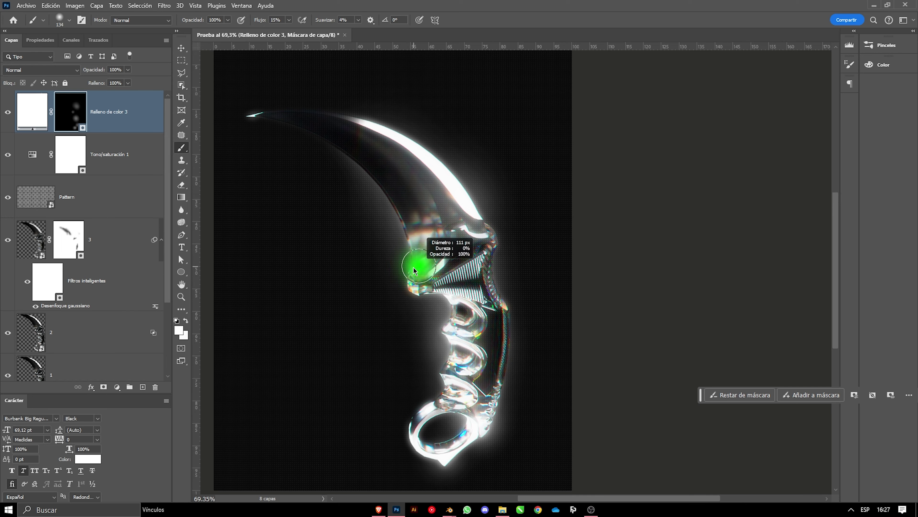
pyautogui.keyDown('alt'); pyautogui.moveTo(385, 199); pyautogui.dragTo(377, 199, button='right'); pyautogui.keyUp('alt')
pyautogui.keyDown('alt'); pyautogui.moveTo(251, 113); pyautogui.dragTo(243, 112, button='right'); pyautogui.keyUp('alt')
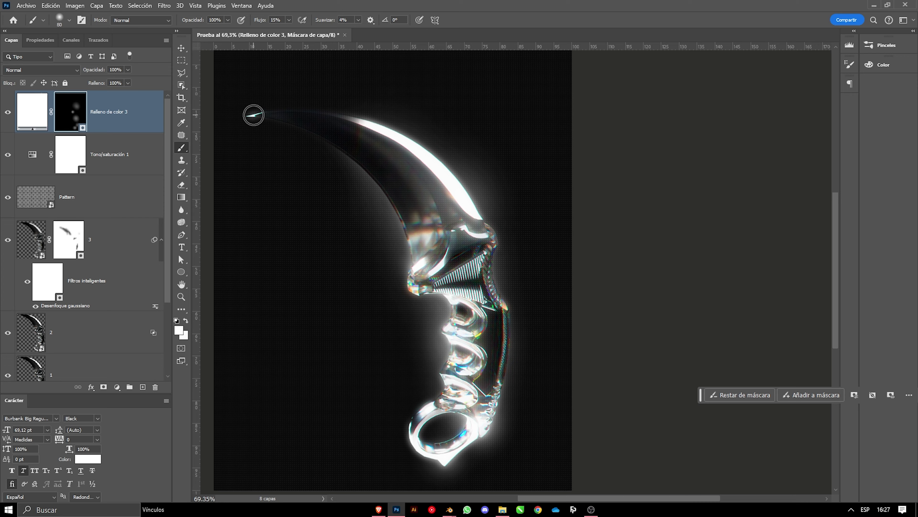
pyautogui.keyDown('alt'); pyautogui.scroll(4, 261, 102); pyautogui.keyUp('alt')
pyautogui.keyDown('alt'); pyautogui.scroll(3, 261, 102); pyautogui.keyUp('alt')
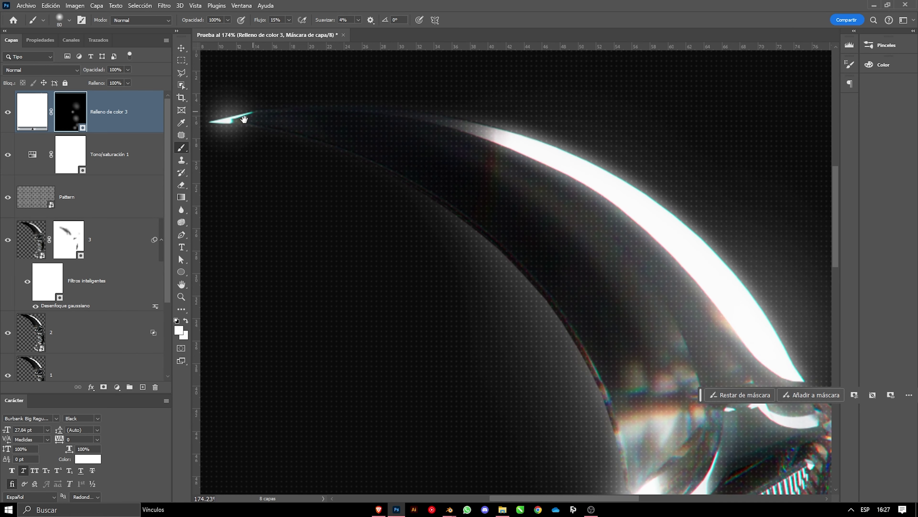
pyautogui.keyDown('alt'); pyautogui.scroll(4, 261, 102); pyautogui.keyUp('alt')
pyautogui.keyDown('alt'); pyautogui.moveTo(376, 161); pyautogui.dragTo(365, 168, button='right'); pyautogui.keyUp('alt')
pyautogui.keyDown('alt'); pyautogui.scroll(3, 368, 162); pyautogui.keyUp('alt')
pyautogui.keyDown('alt'); pyautogui.scroll(-3, 465, 185); pyautogui.keyUp('alt')
pyautogui.keyDown('alt'); pyautogui.scroll(-3, 468, 199); pyautogui.keyUp('alt')
pyautogui.keyDown('alt'); pyautogui.scroll(-4, 518, 232); pyautogui.keyUp('alt')
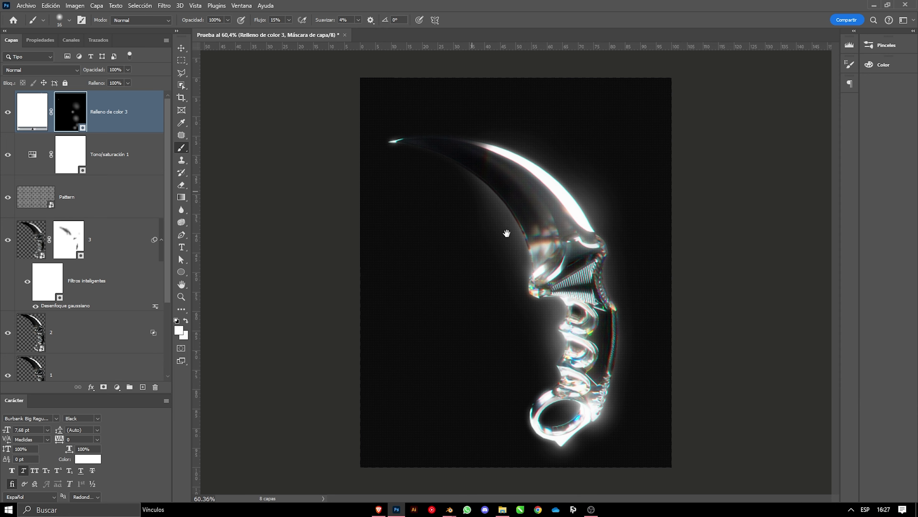
pyautogui.moveTo(518, 232)
pyautogui.keyDown('alt'); pyautogui.mouseDown(button='right')
pyautogui.moveTo(552, 261)
pyautogui.moveTo(532, 264)
pyautogui.mouseUp(button='right'); pyautogui.keyUp('alt')
pyautogui.keyDown('alt'); pyautogui.scroll(2, 551, 261); pyautogui.keyUp('alt')
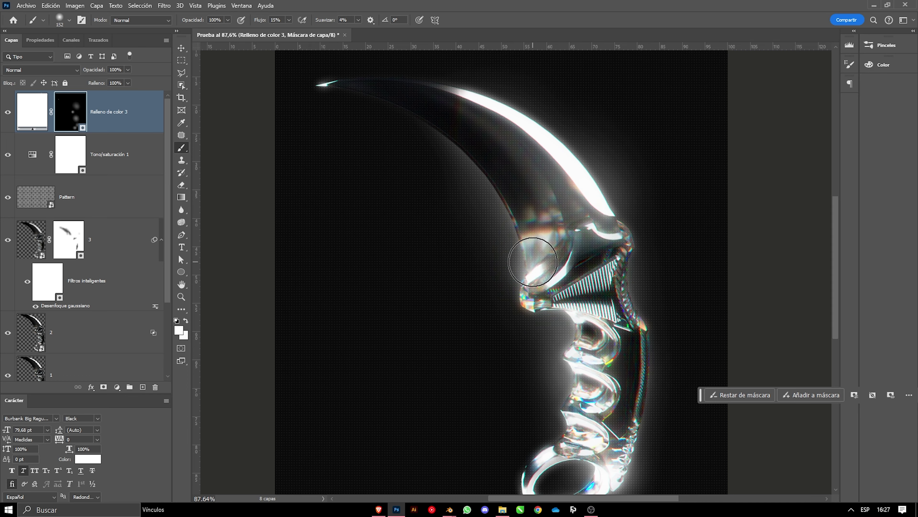
pyautogui.keyDown('alt'); pyautogui.scroll(-2, 559, 260); pyautogui.keyUp('alt')
pyautogui.press('v')
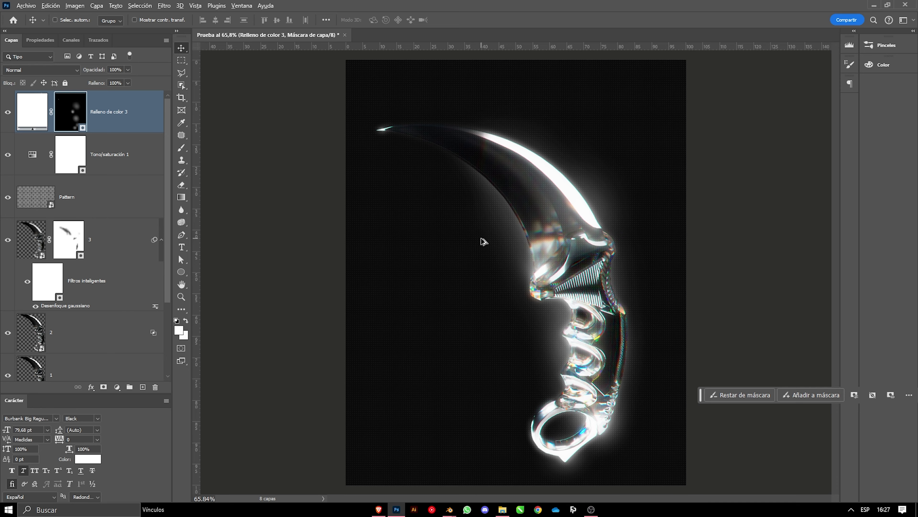
pyautogui.press('alt')
# Step: Move the dot Pattern layer to the top of the stack and set its Opacidad to 45%
pyautogui.keyDown('shift'); pyautogui.click(139, 158); pyautogui.keyUp('shift')
pyautogui.moveTo(137, 197); pyautogui.dragTo(137, 109)
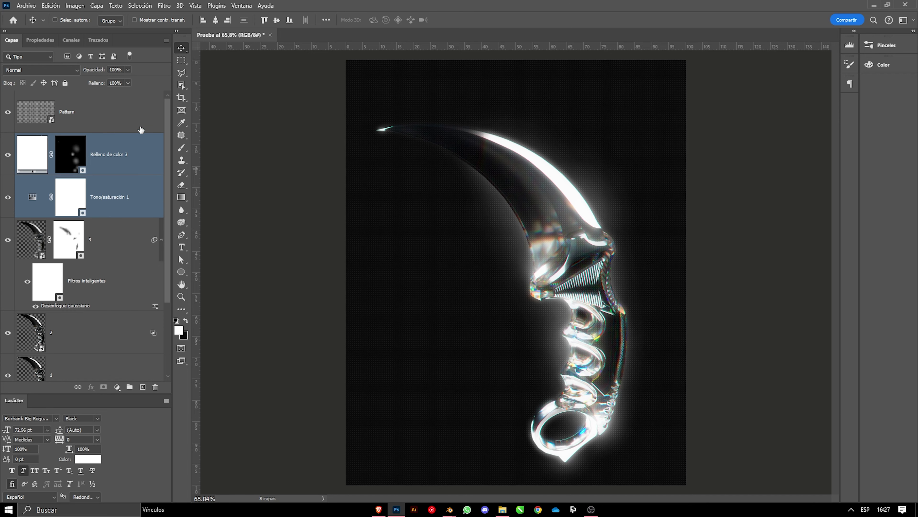
pyautogui.click(137, 119)
pyautogui.click(112, 69)
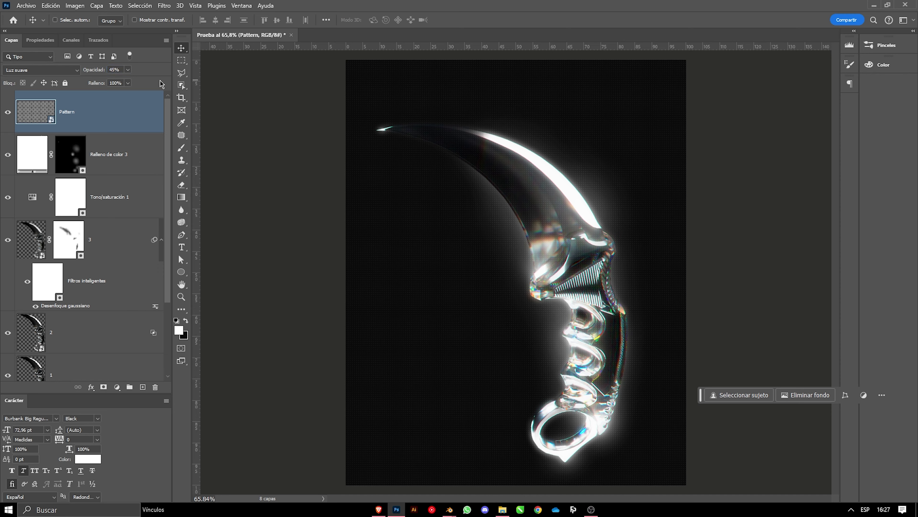